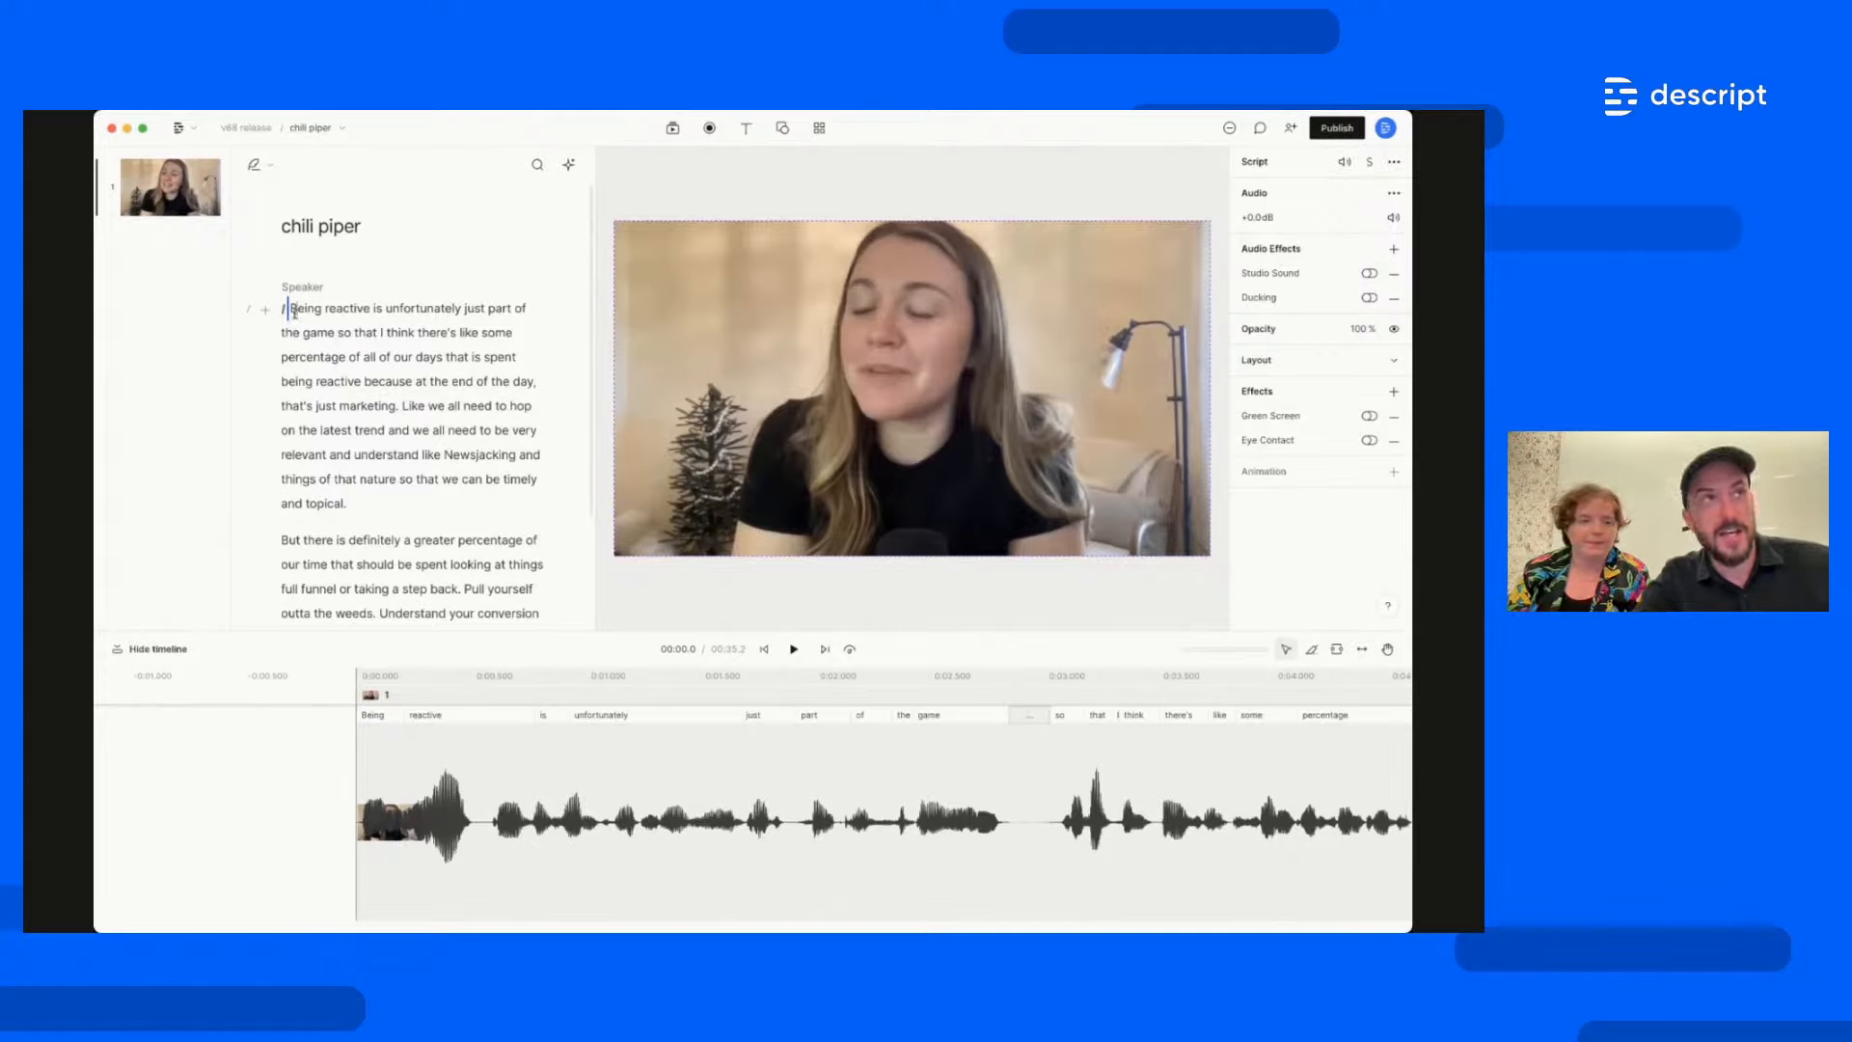
Play the chili piper clip from its beginning to the word "Newsjacking" to examine the speaker's gaze
key("space")
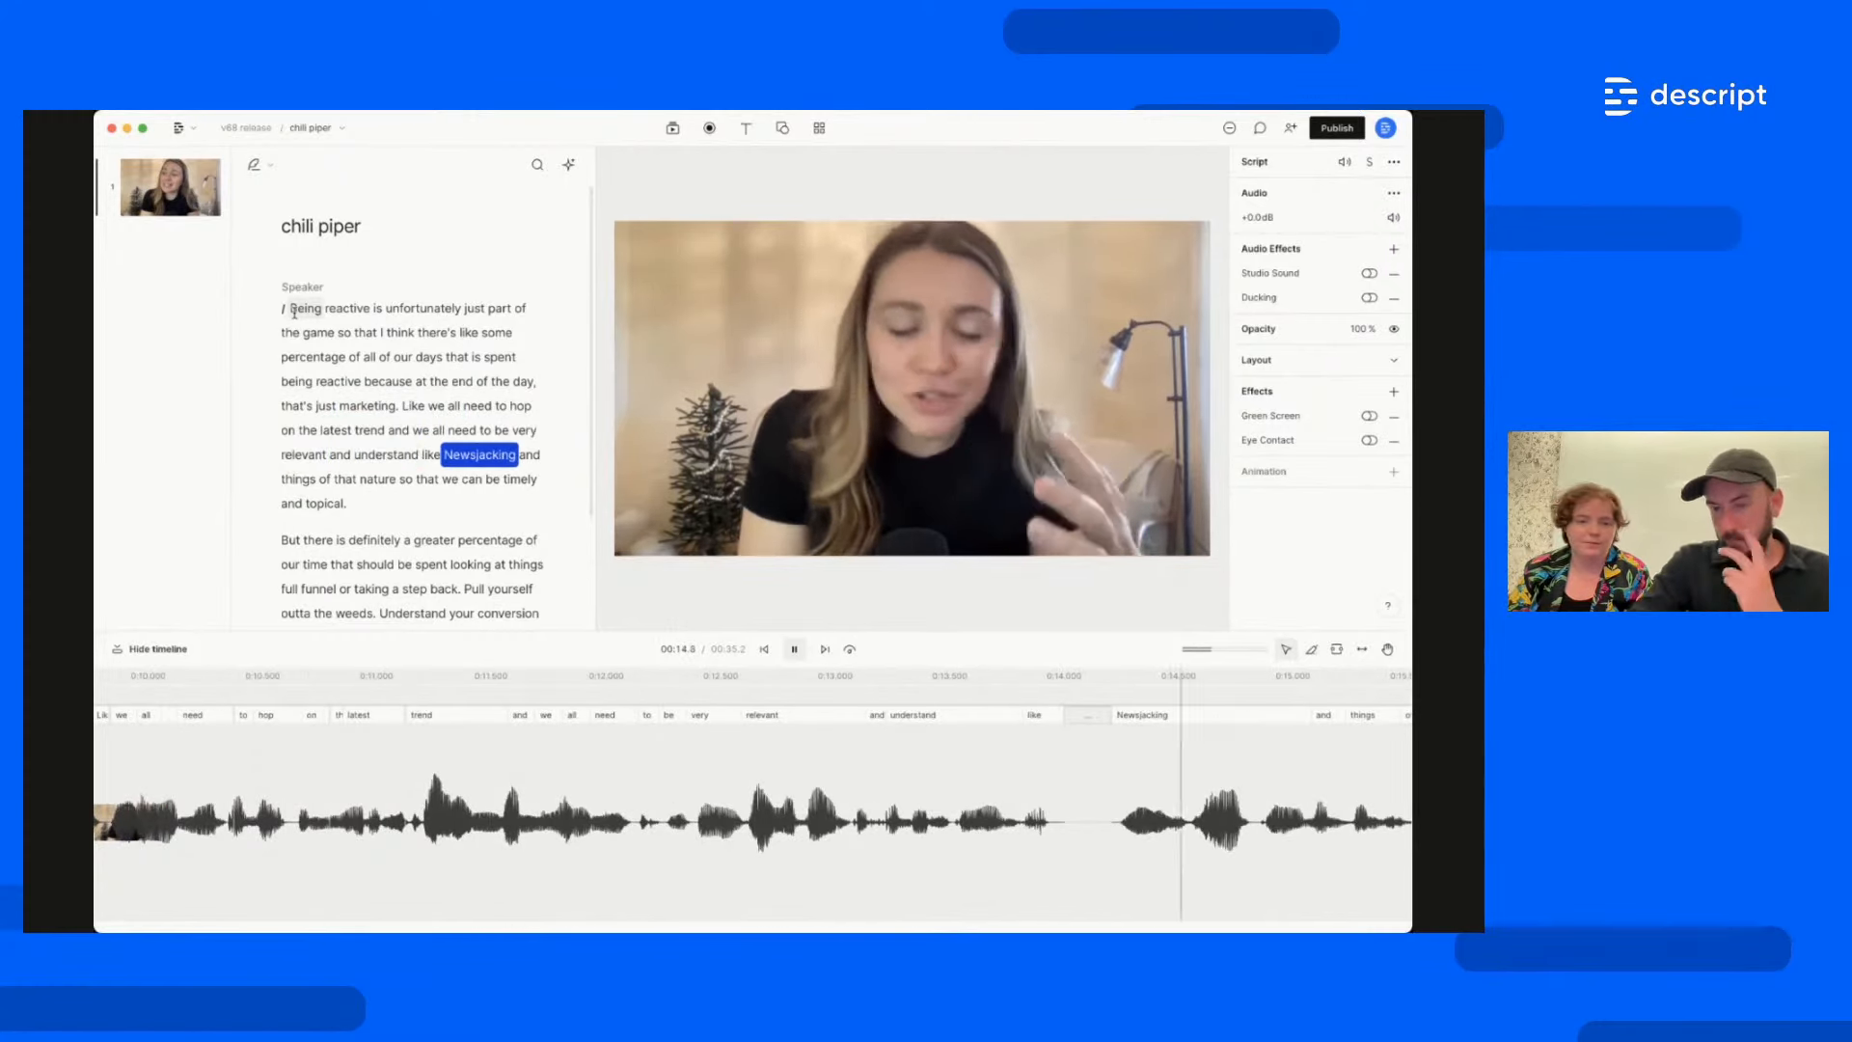
key("space")
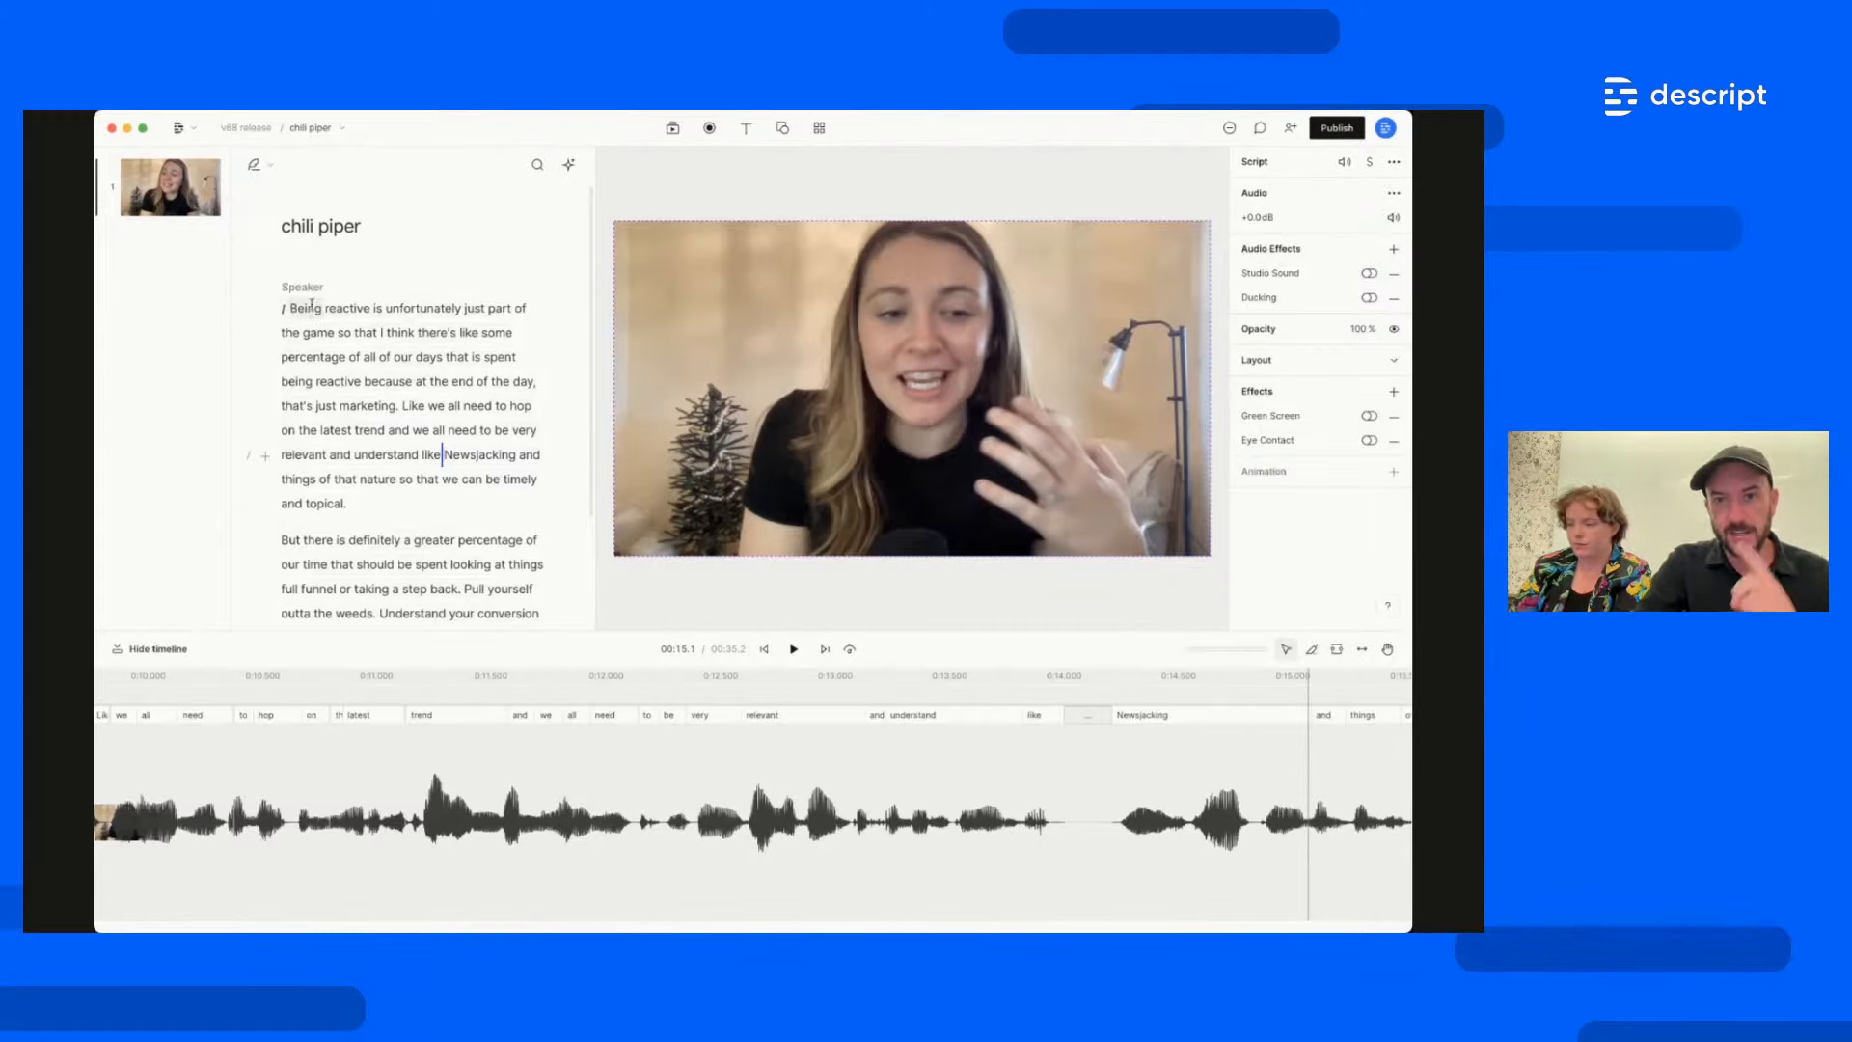
Turn on the Eye Contact effect and replay the clip from its beginning to "Newsjacking", comparing the frame with the effect off and on
left_click(311, 307)
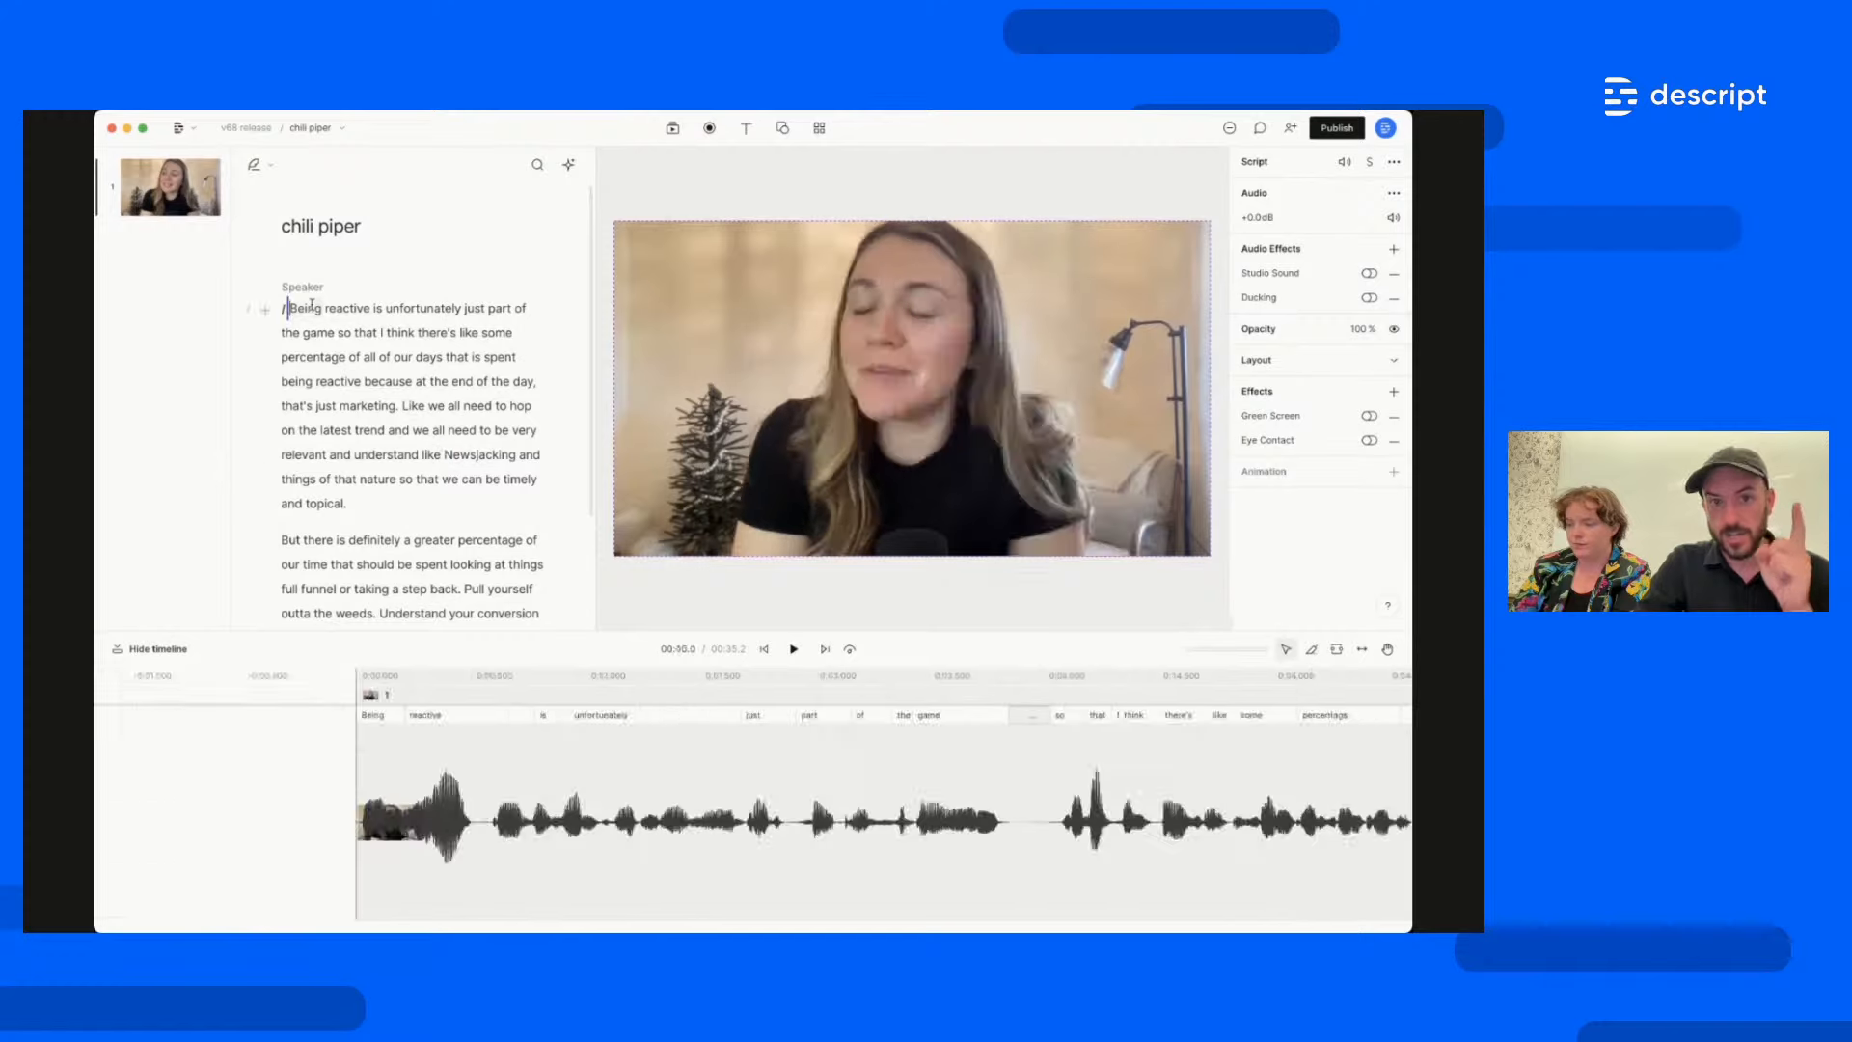
left_click(1370, 440)
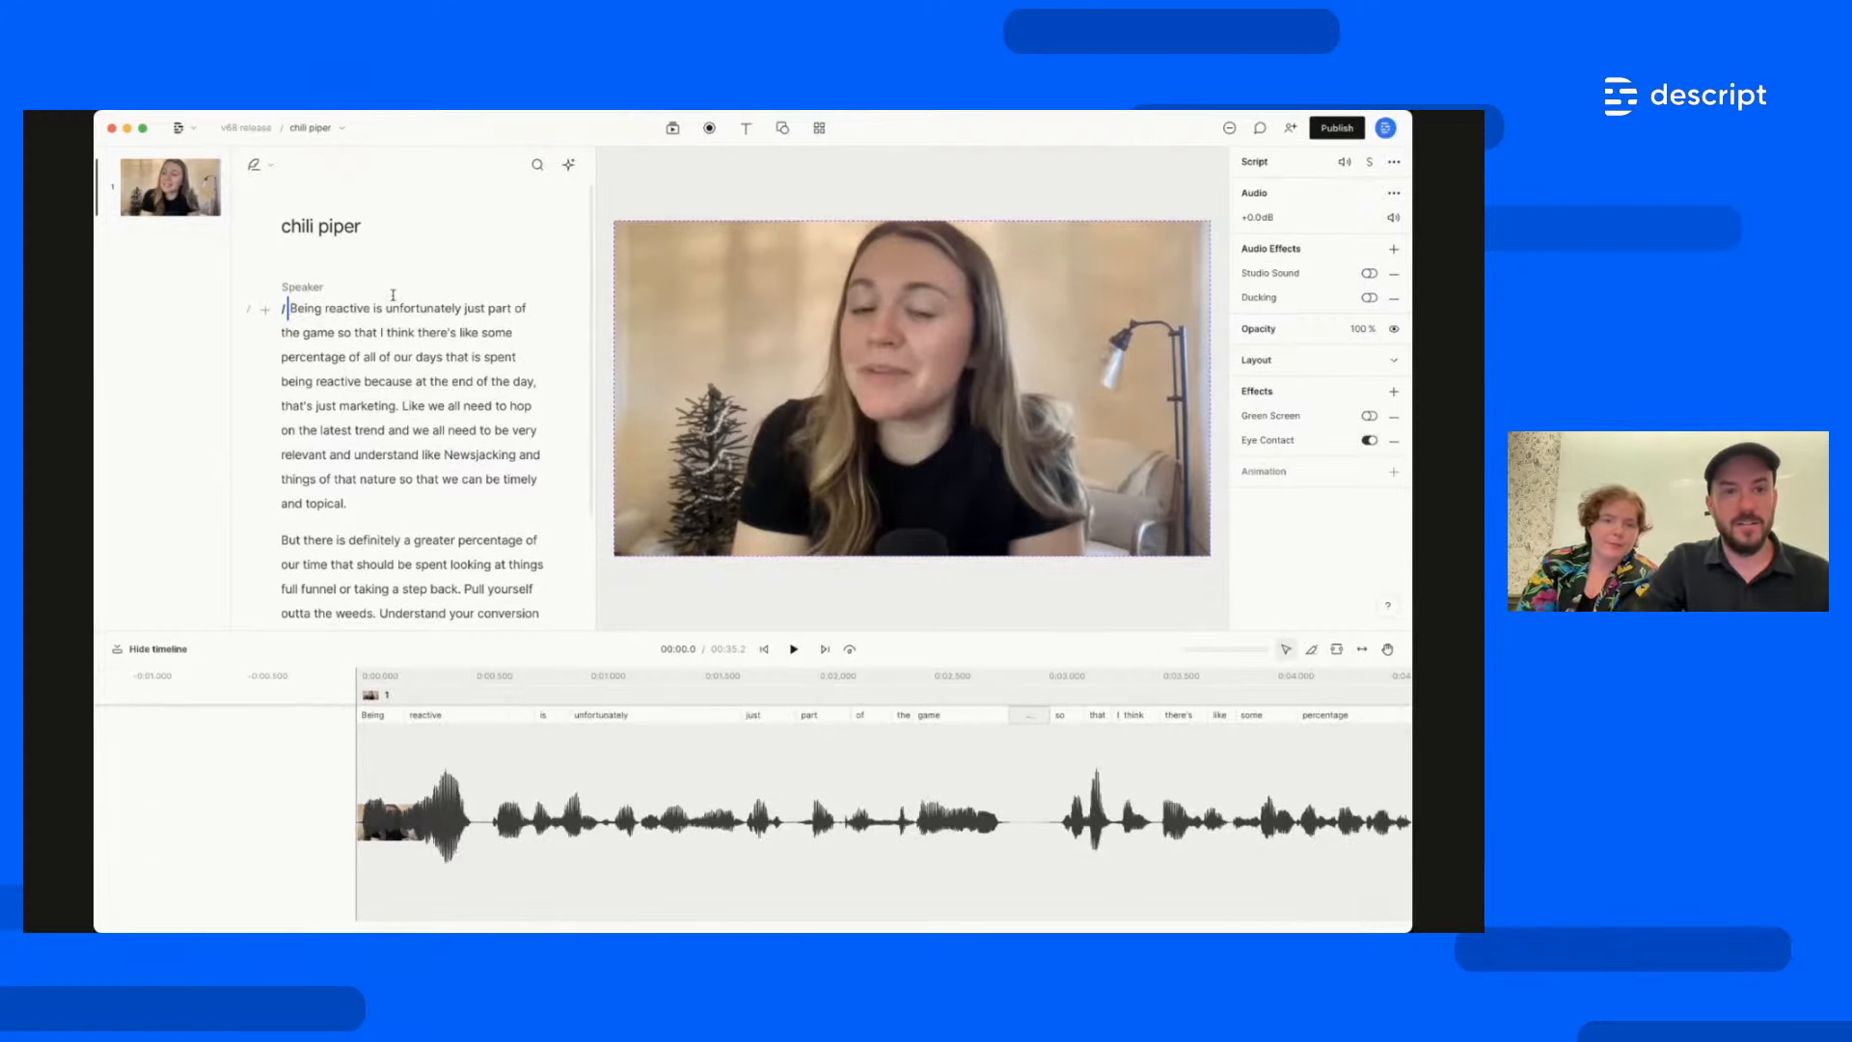
key("space")
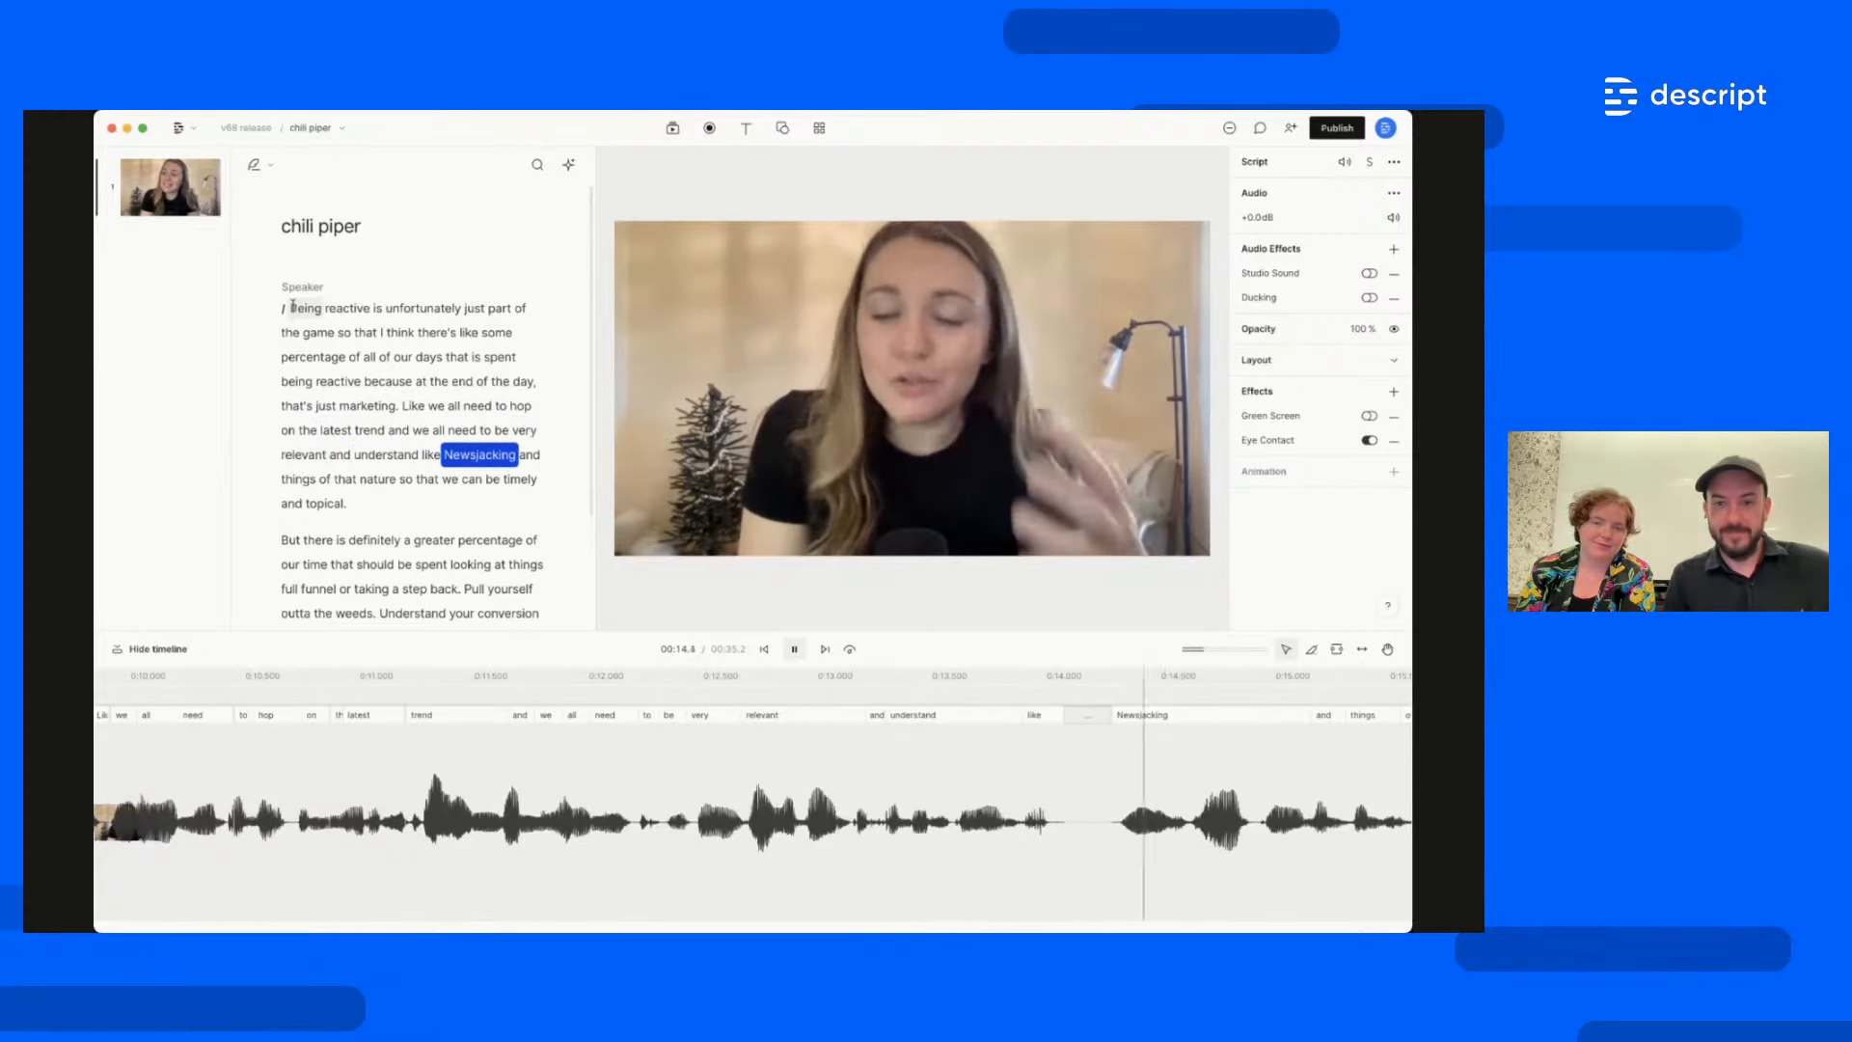
key("space")
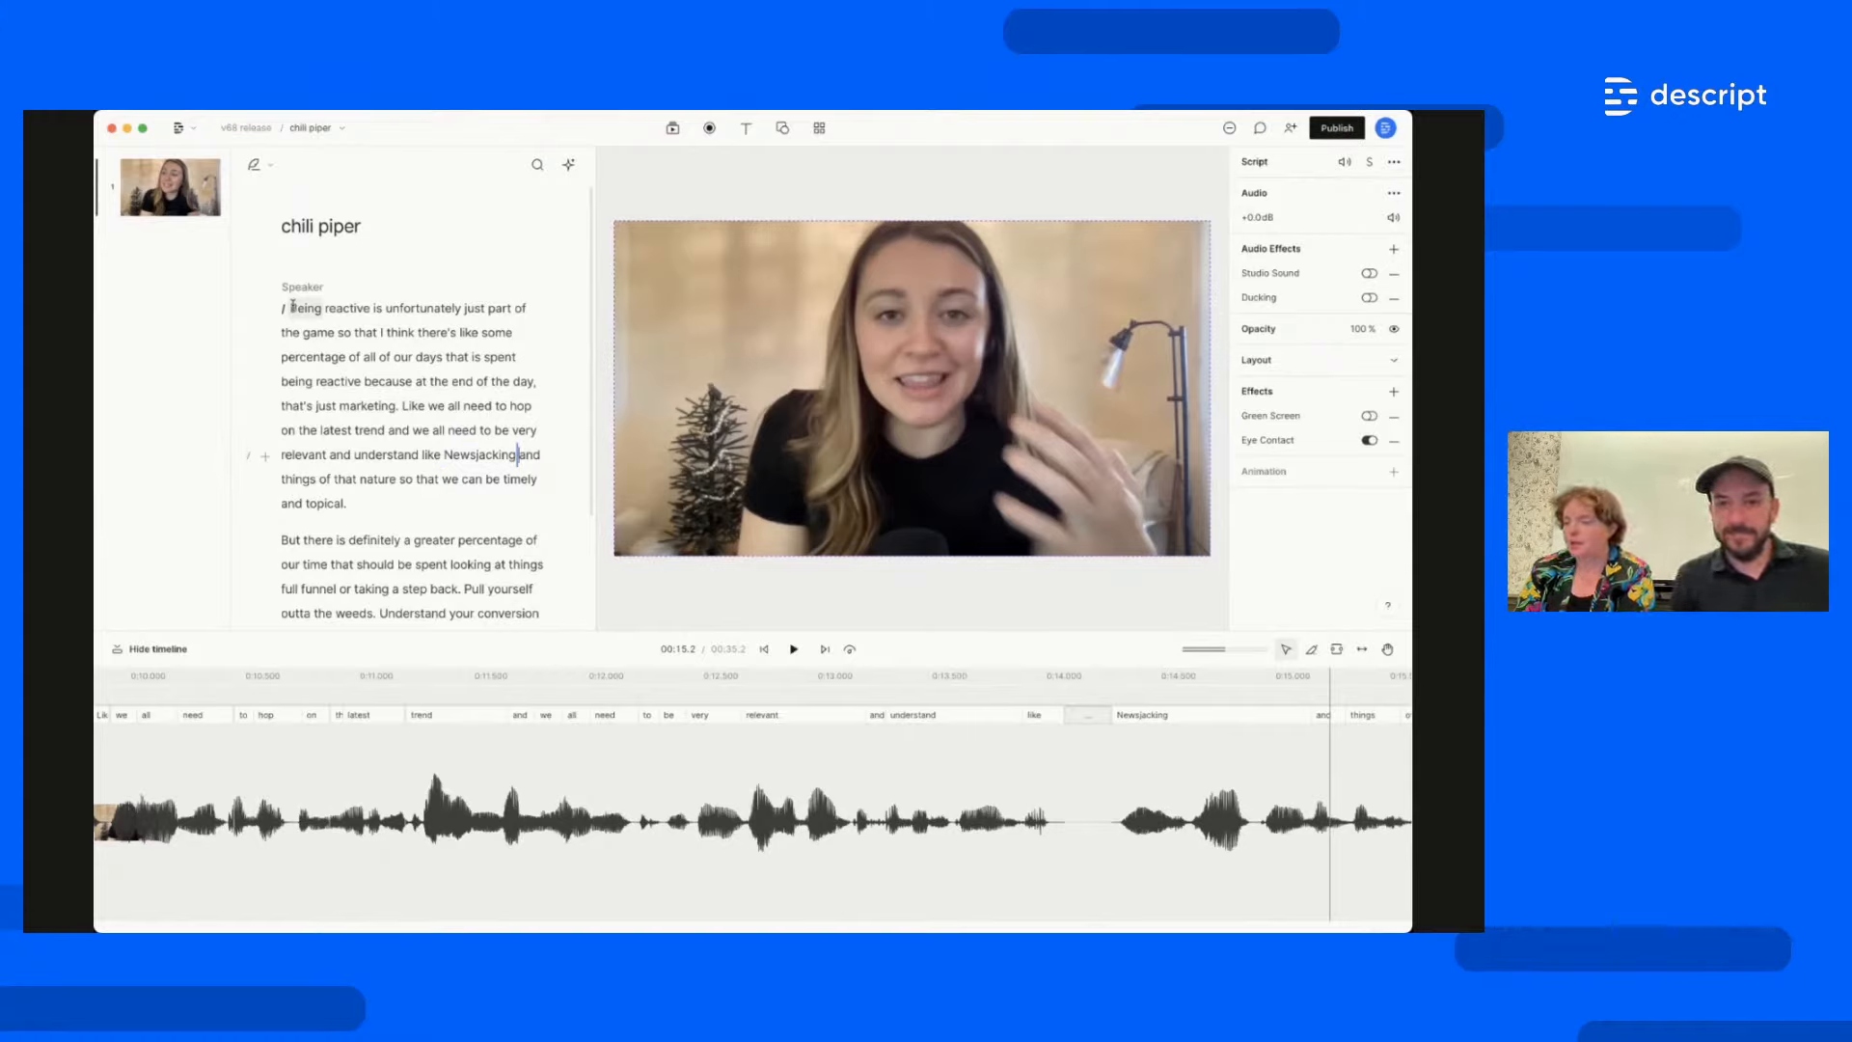
left_click(1371, 441)
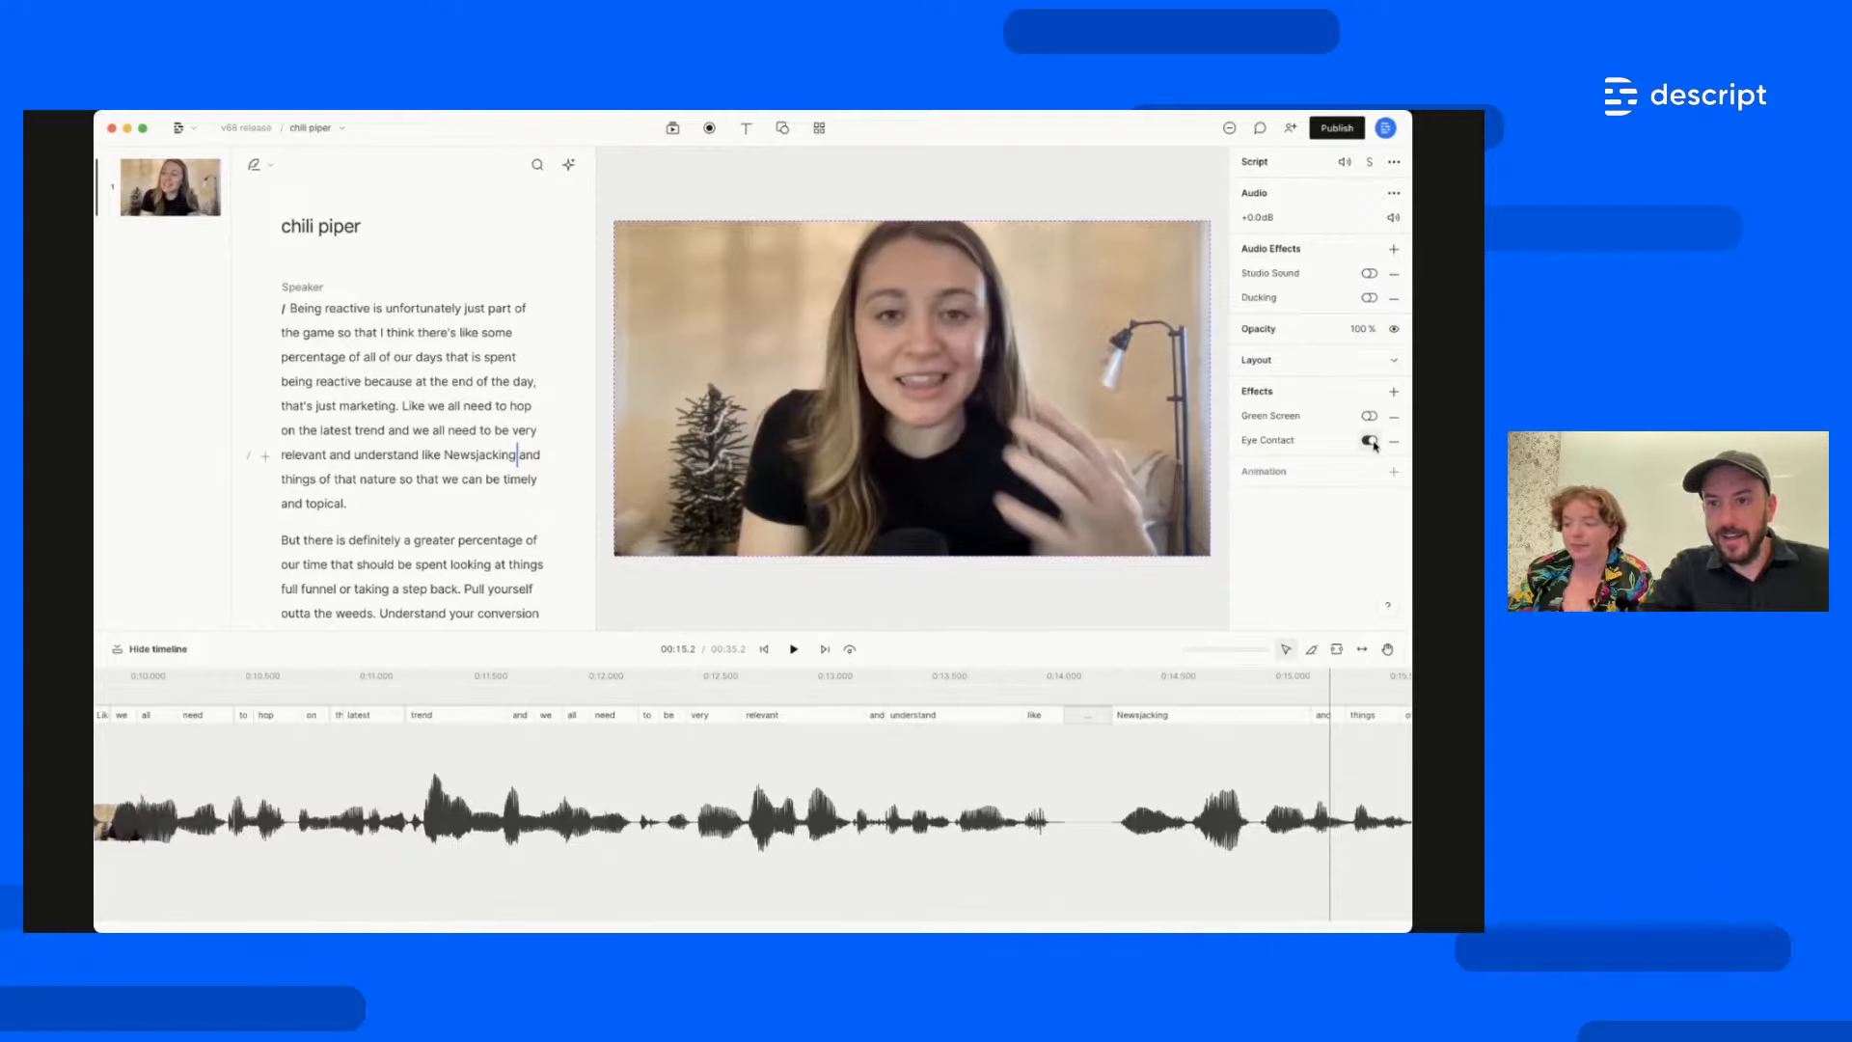
left_click(1371, 441)
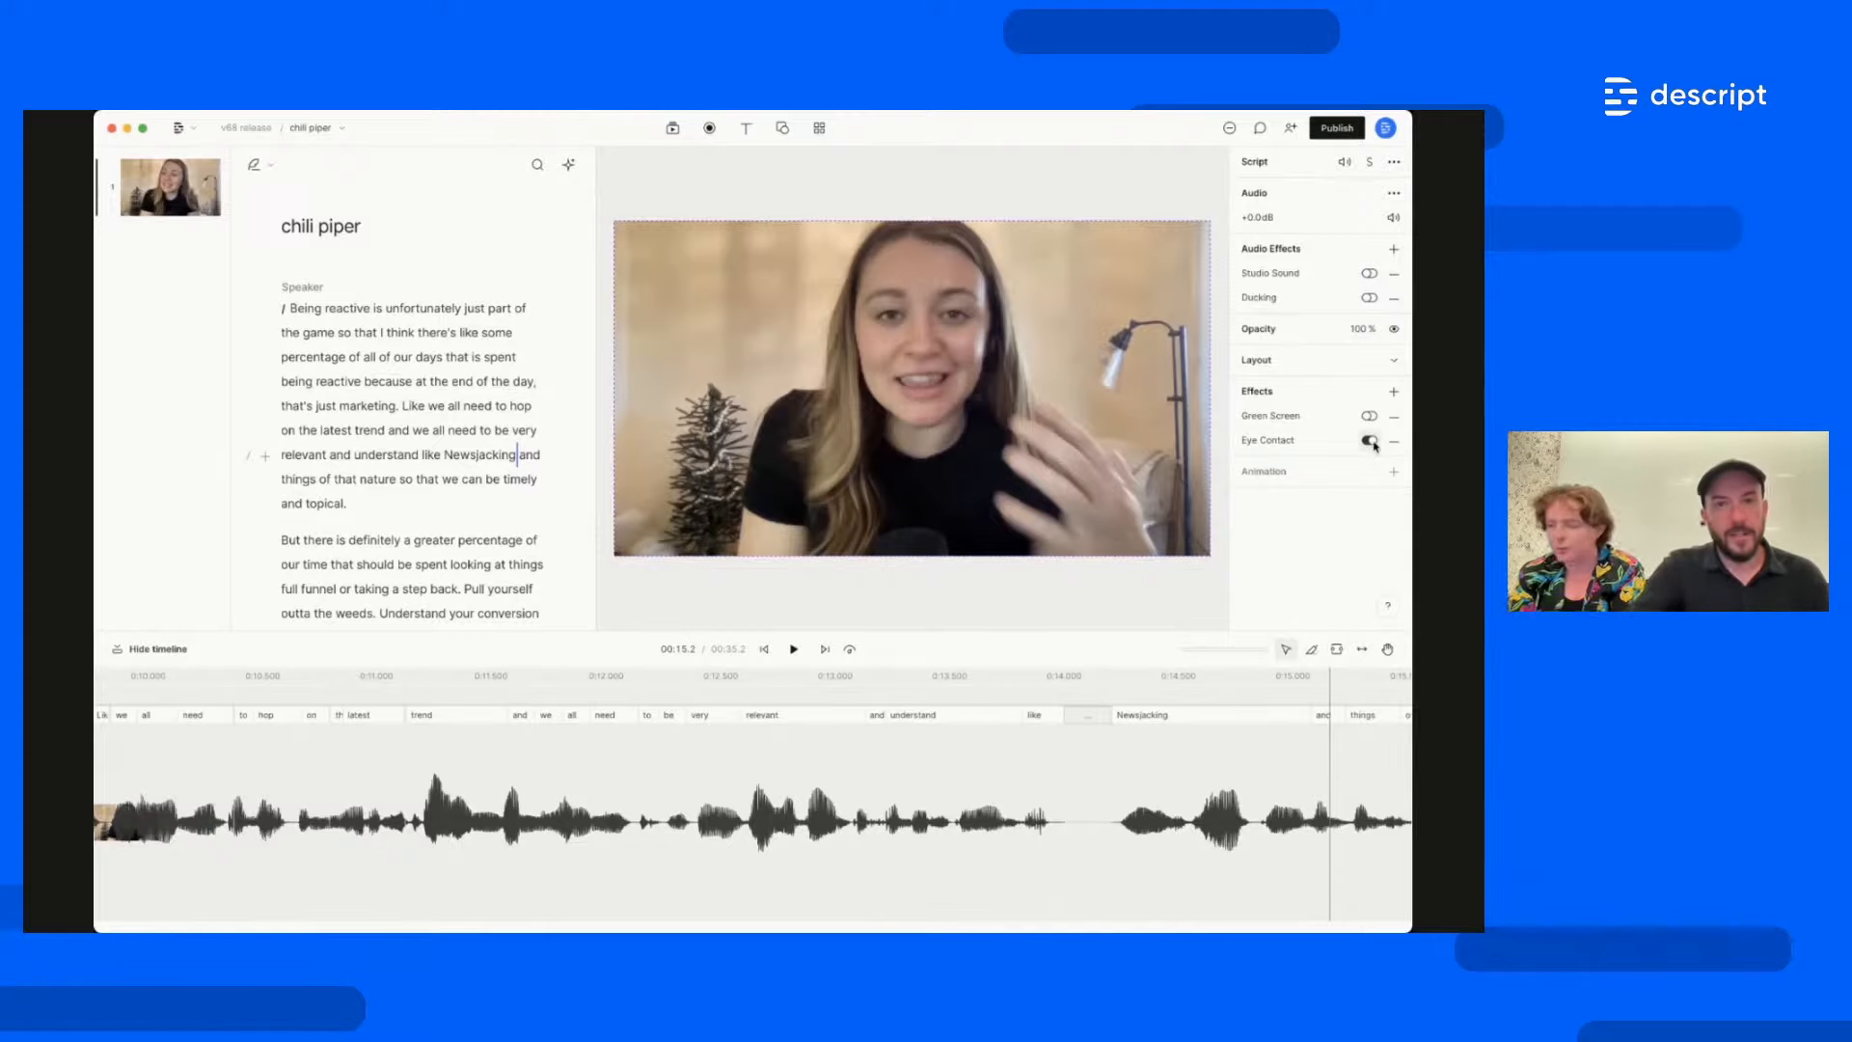
Switch to the "replace selection script" composition and place the cursor before "Ok let's jump right in!"
left_click(308, 129)
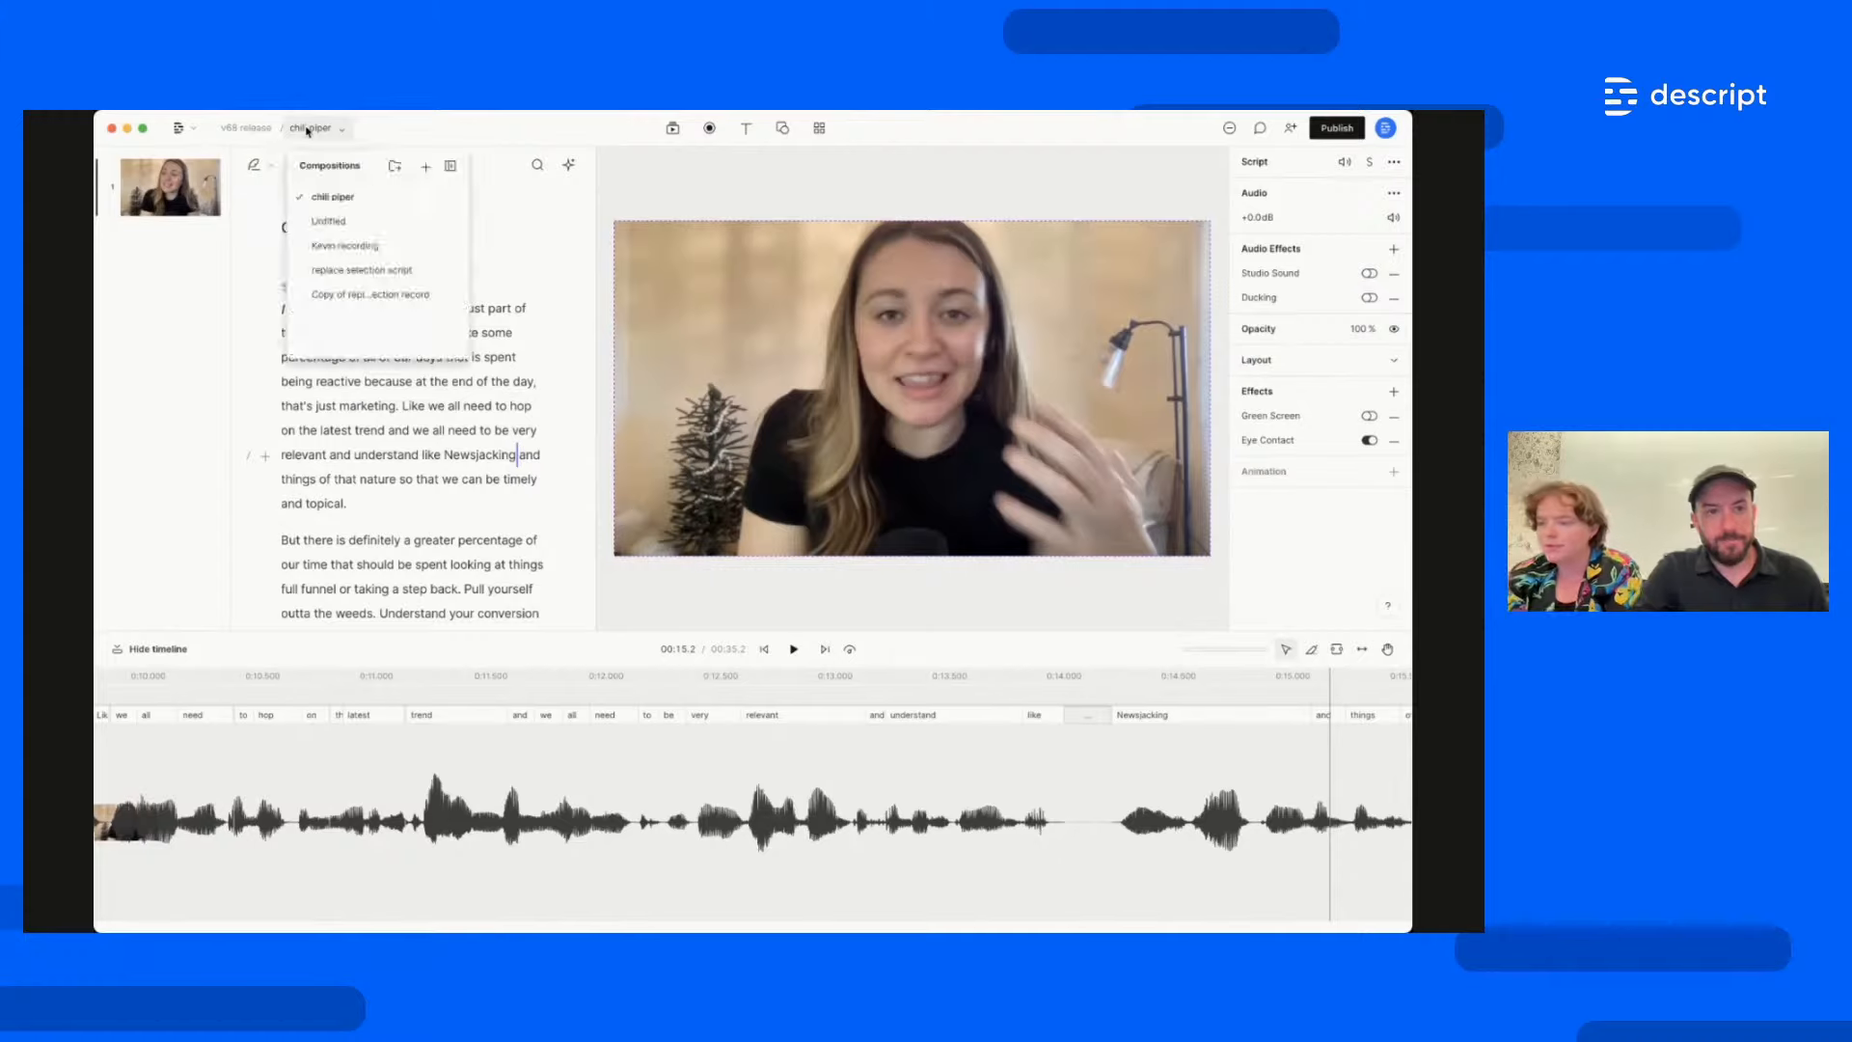
left_click(415, 275)
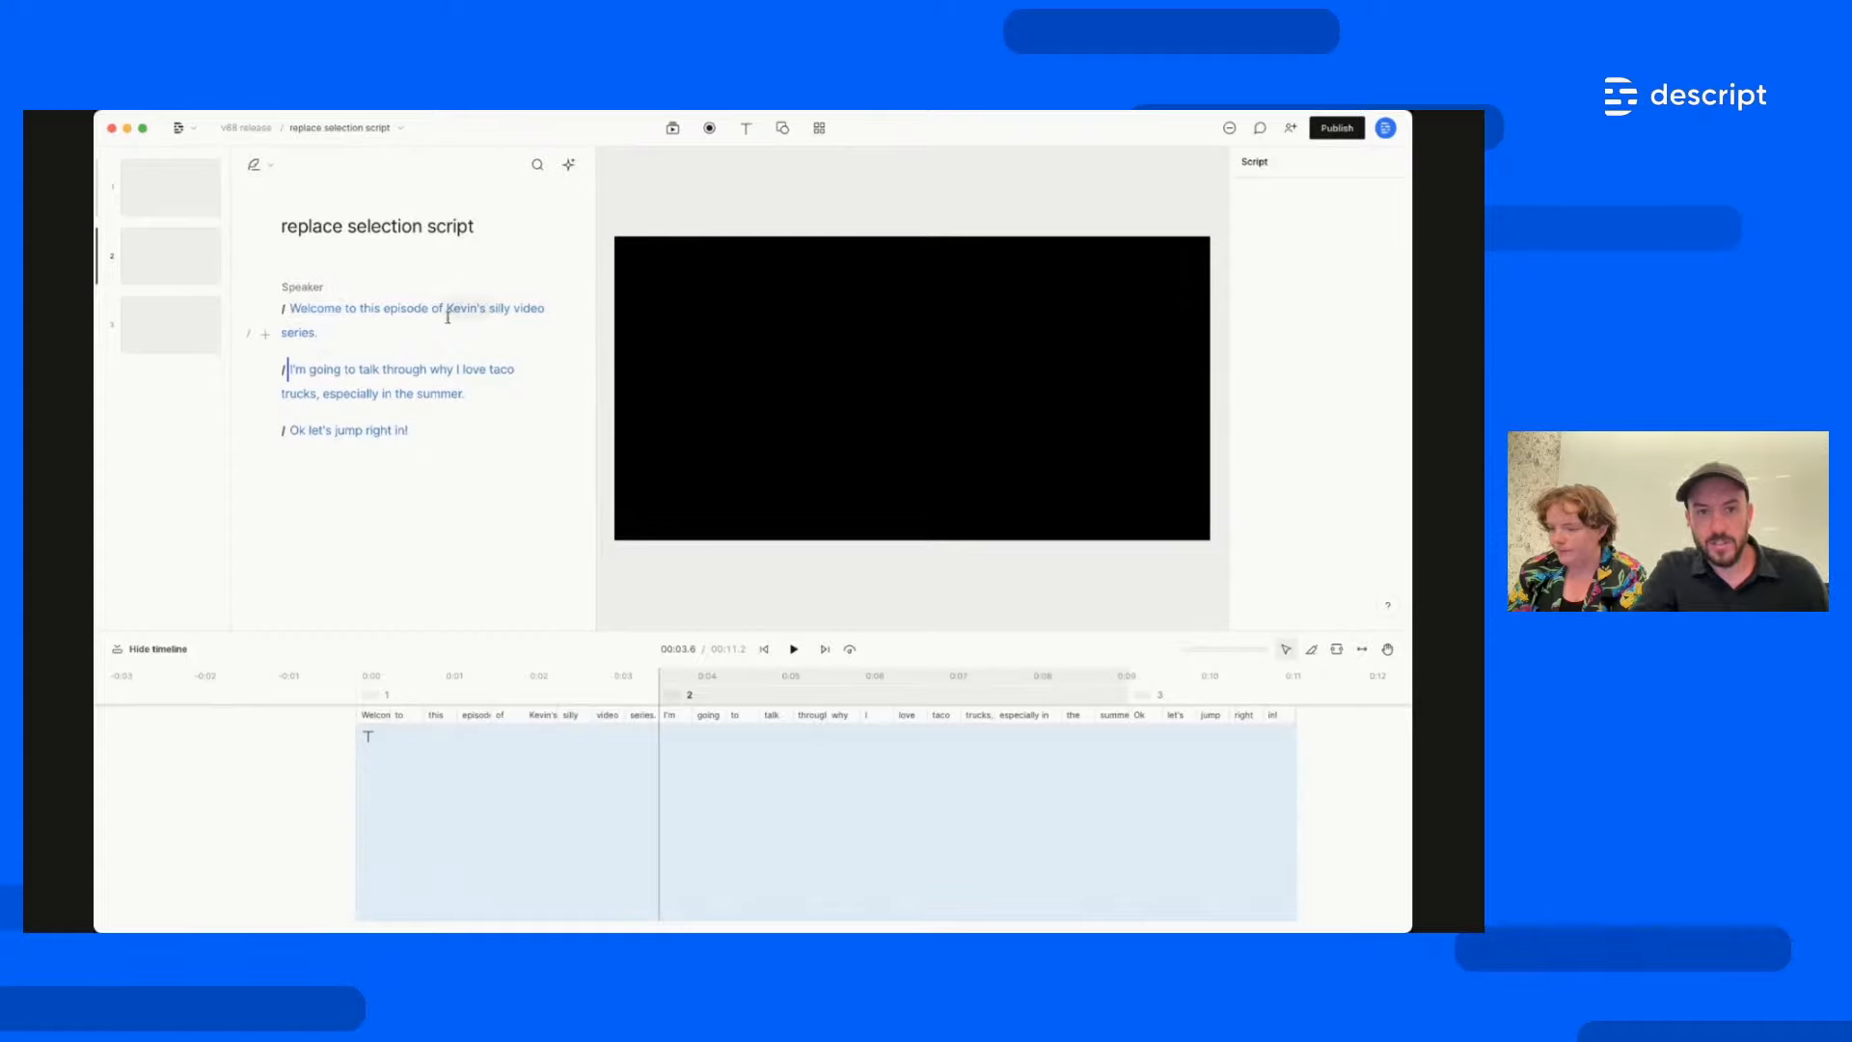
left_click(307, 369)
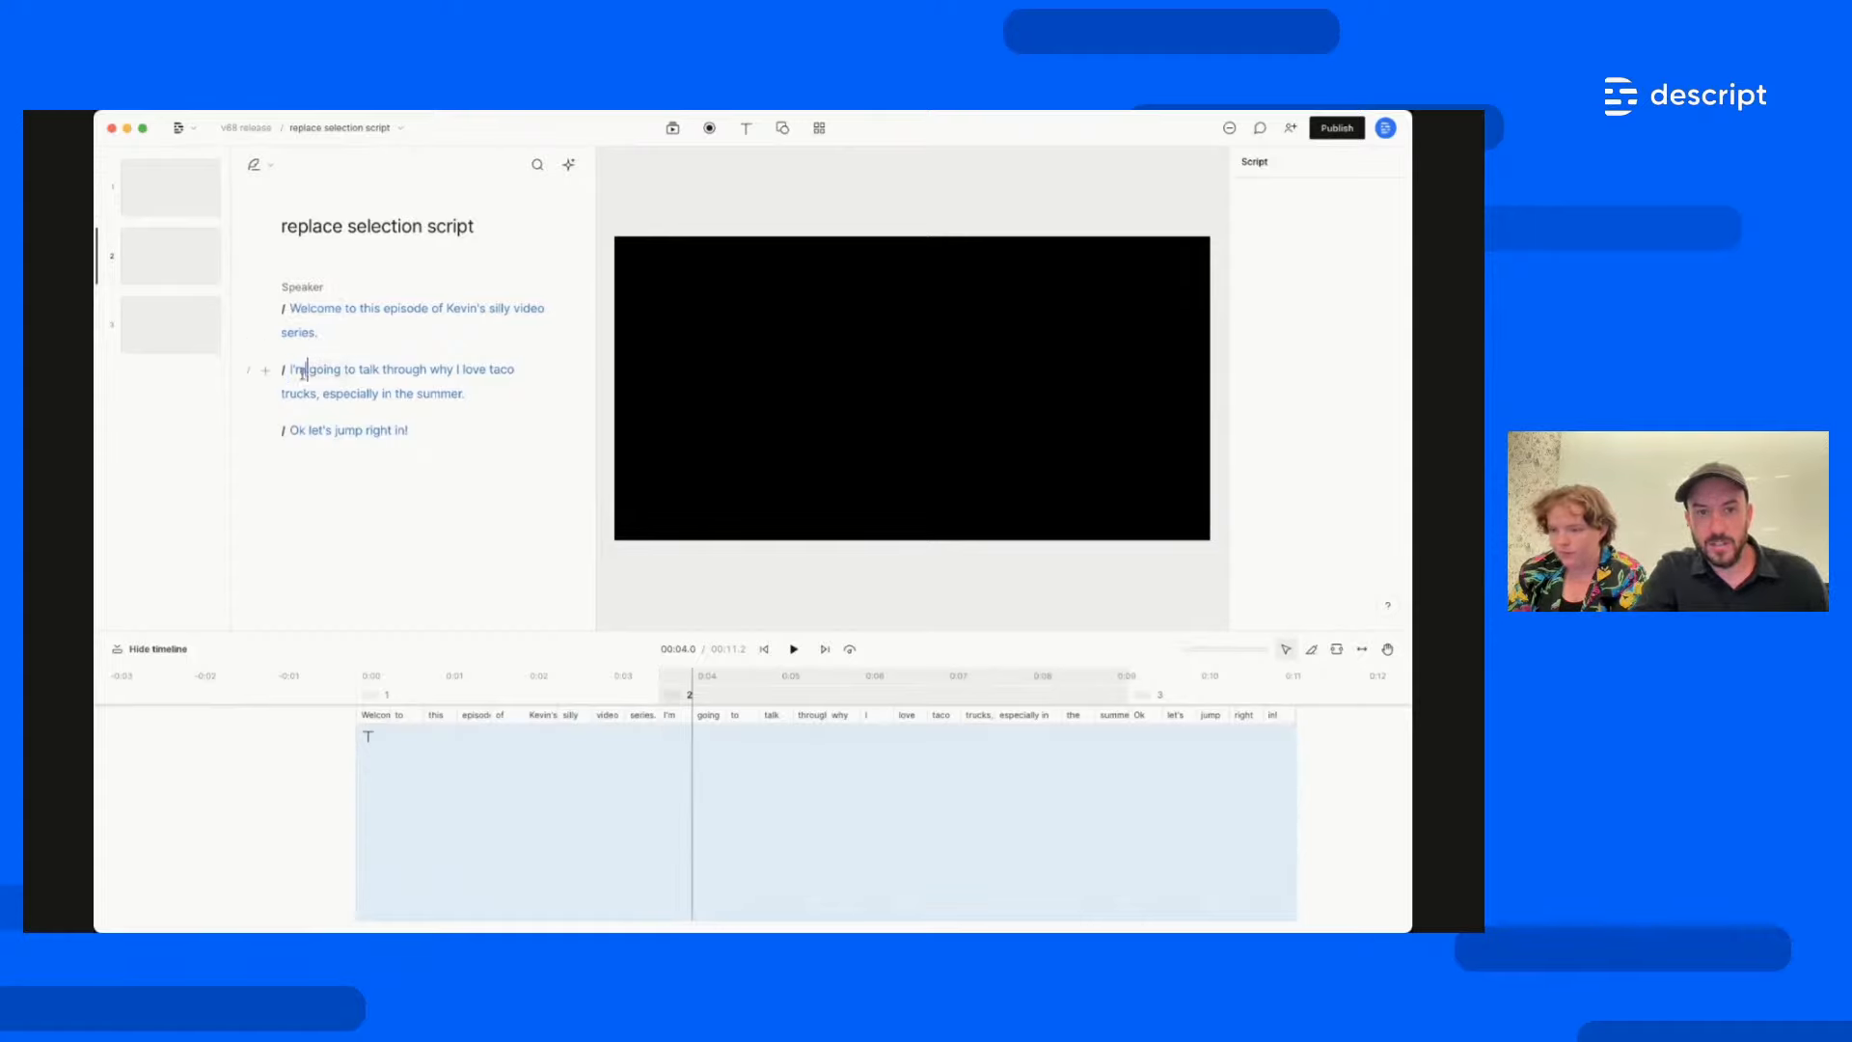
left_click(299, 433)
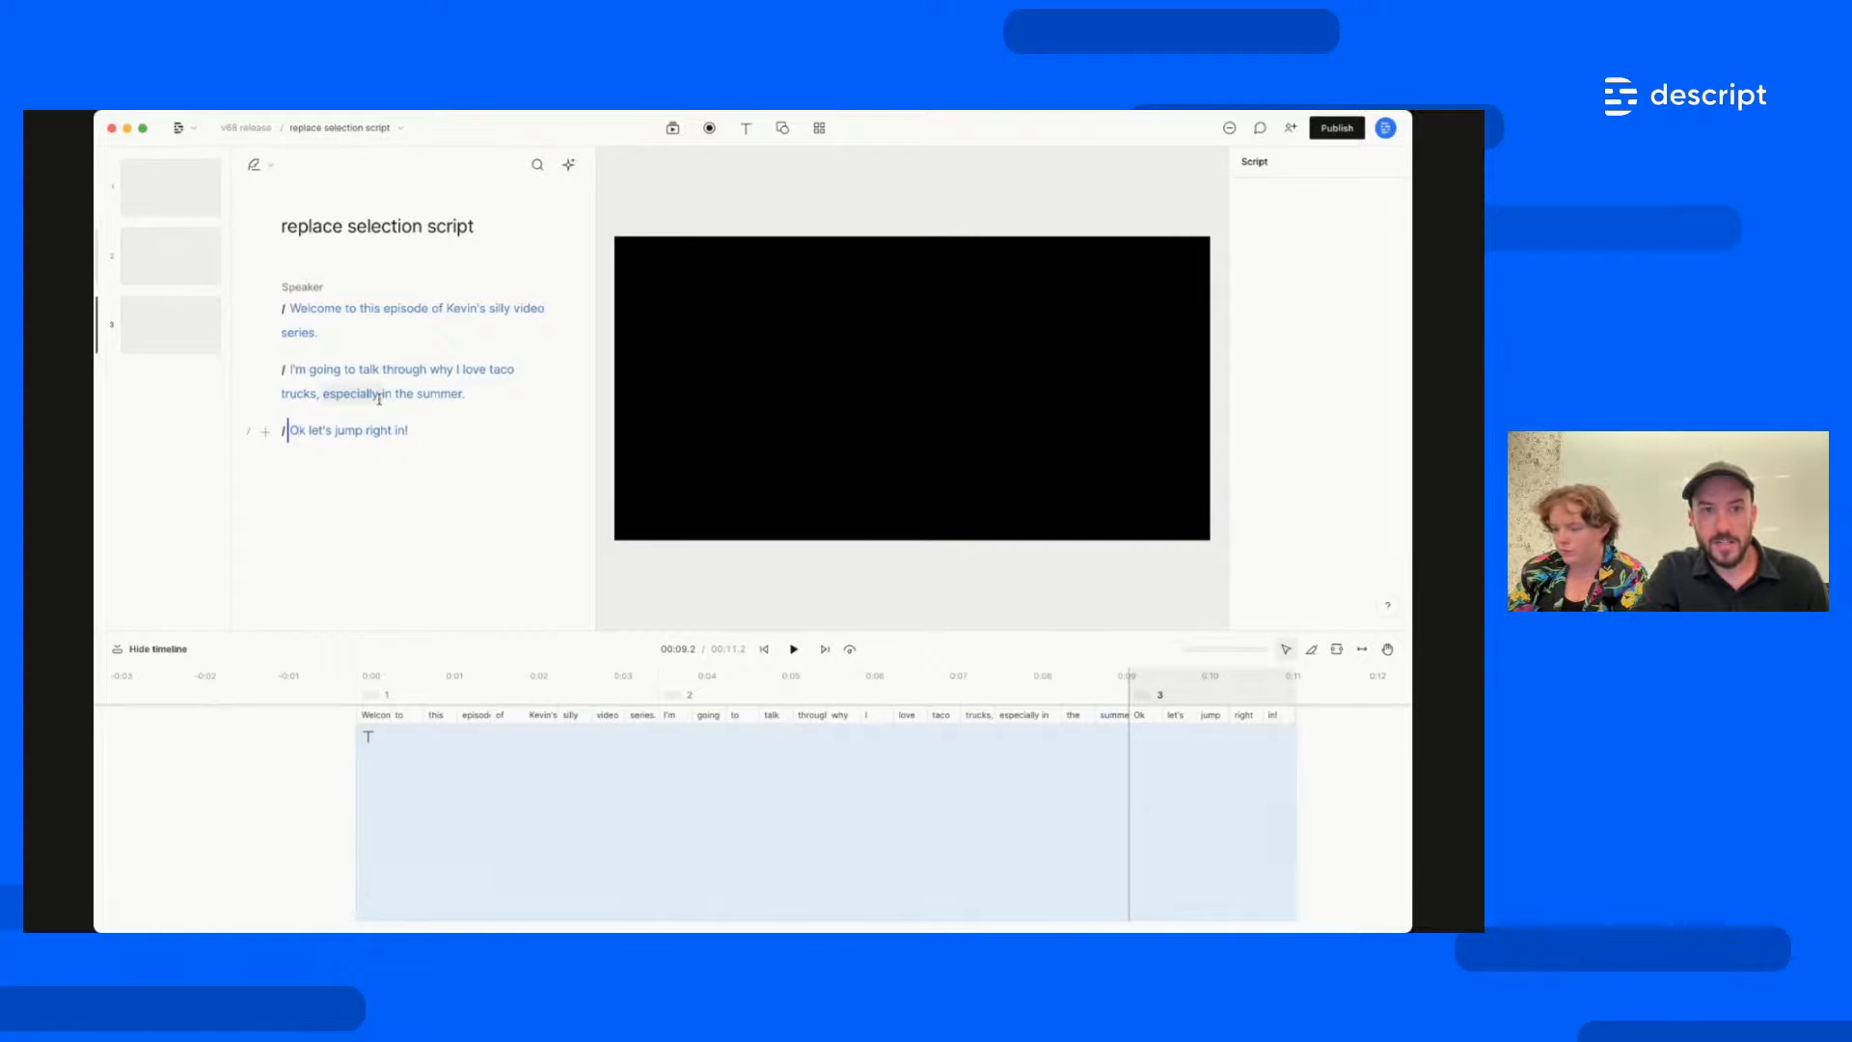
Search the stock videos for "taco truck" and add the clip of people queuing at the red truck to the second scene's script
left_click(672, 128)
left_click(732, 168)
type("a")
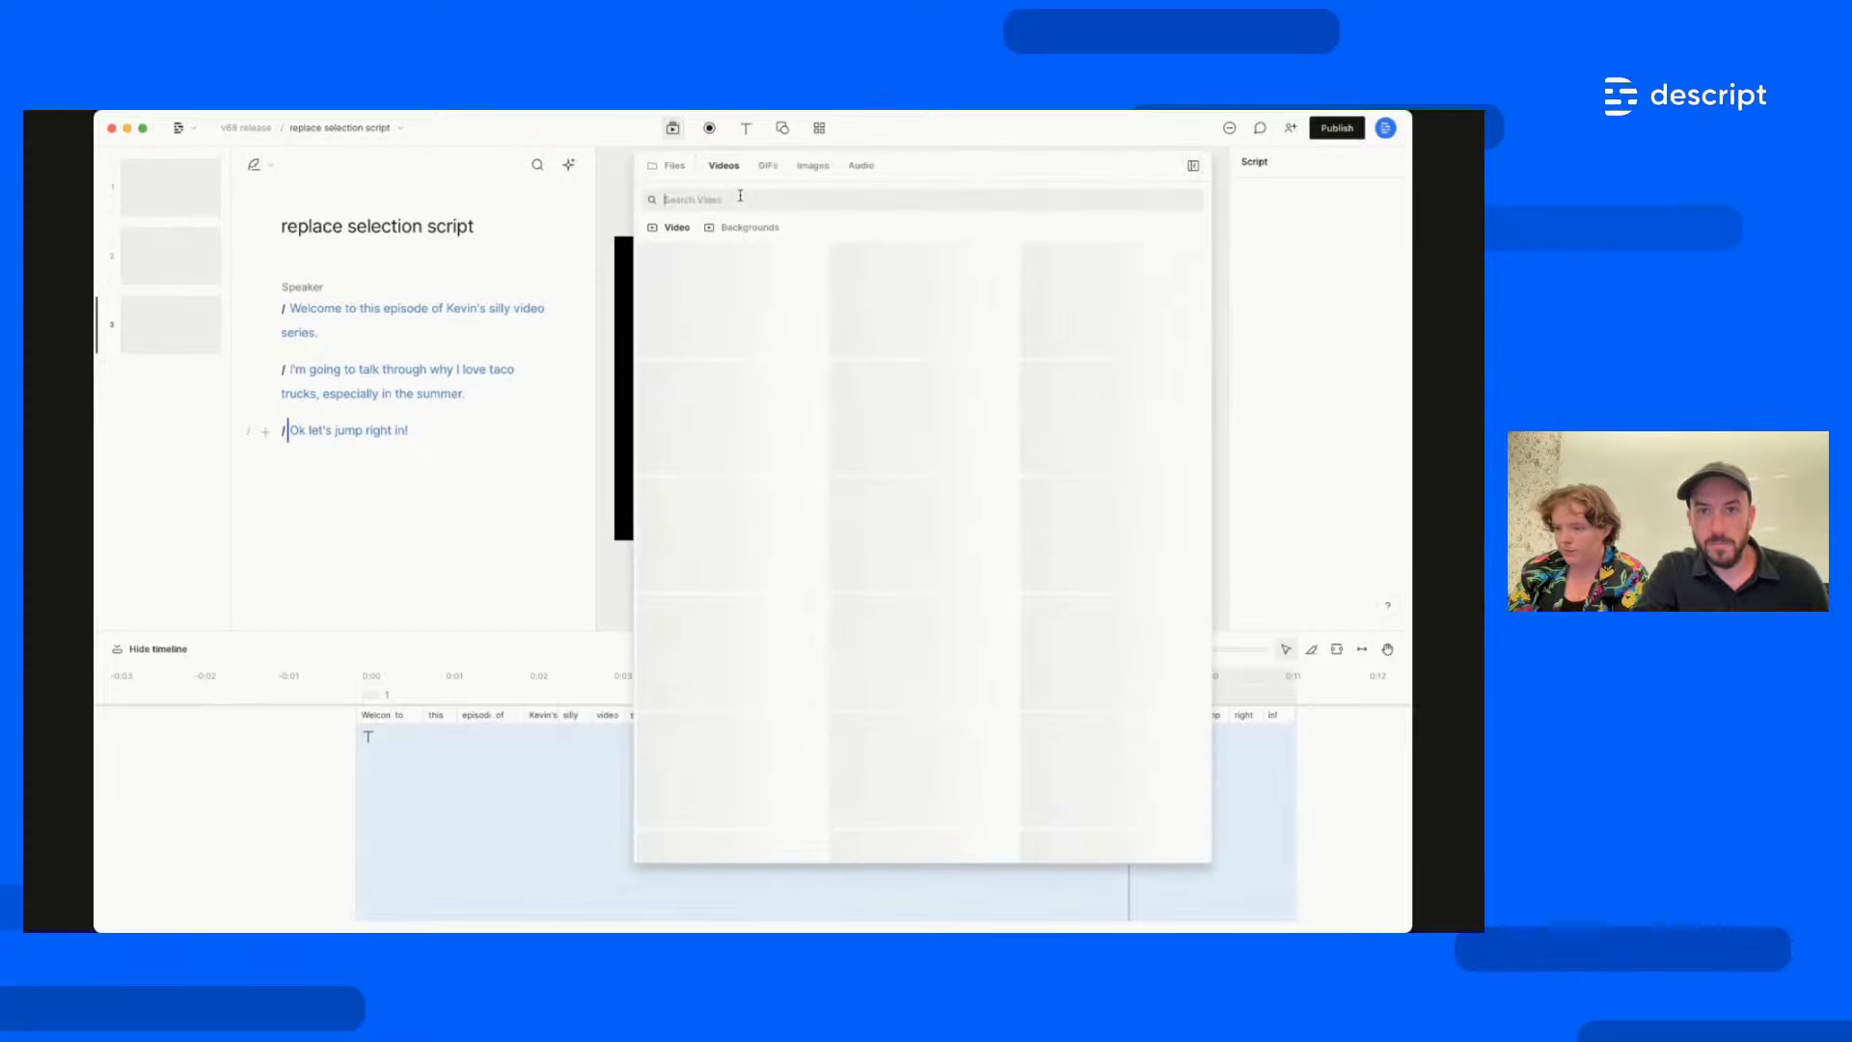
type("aco")
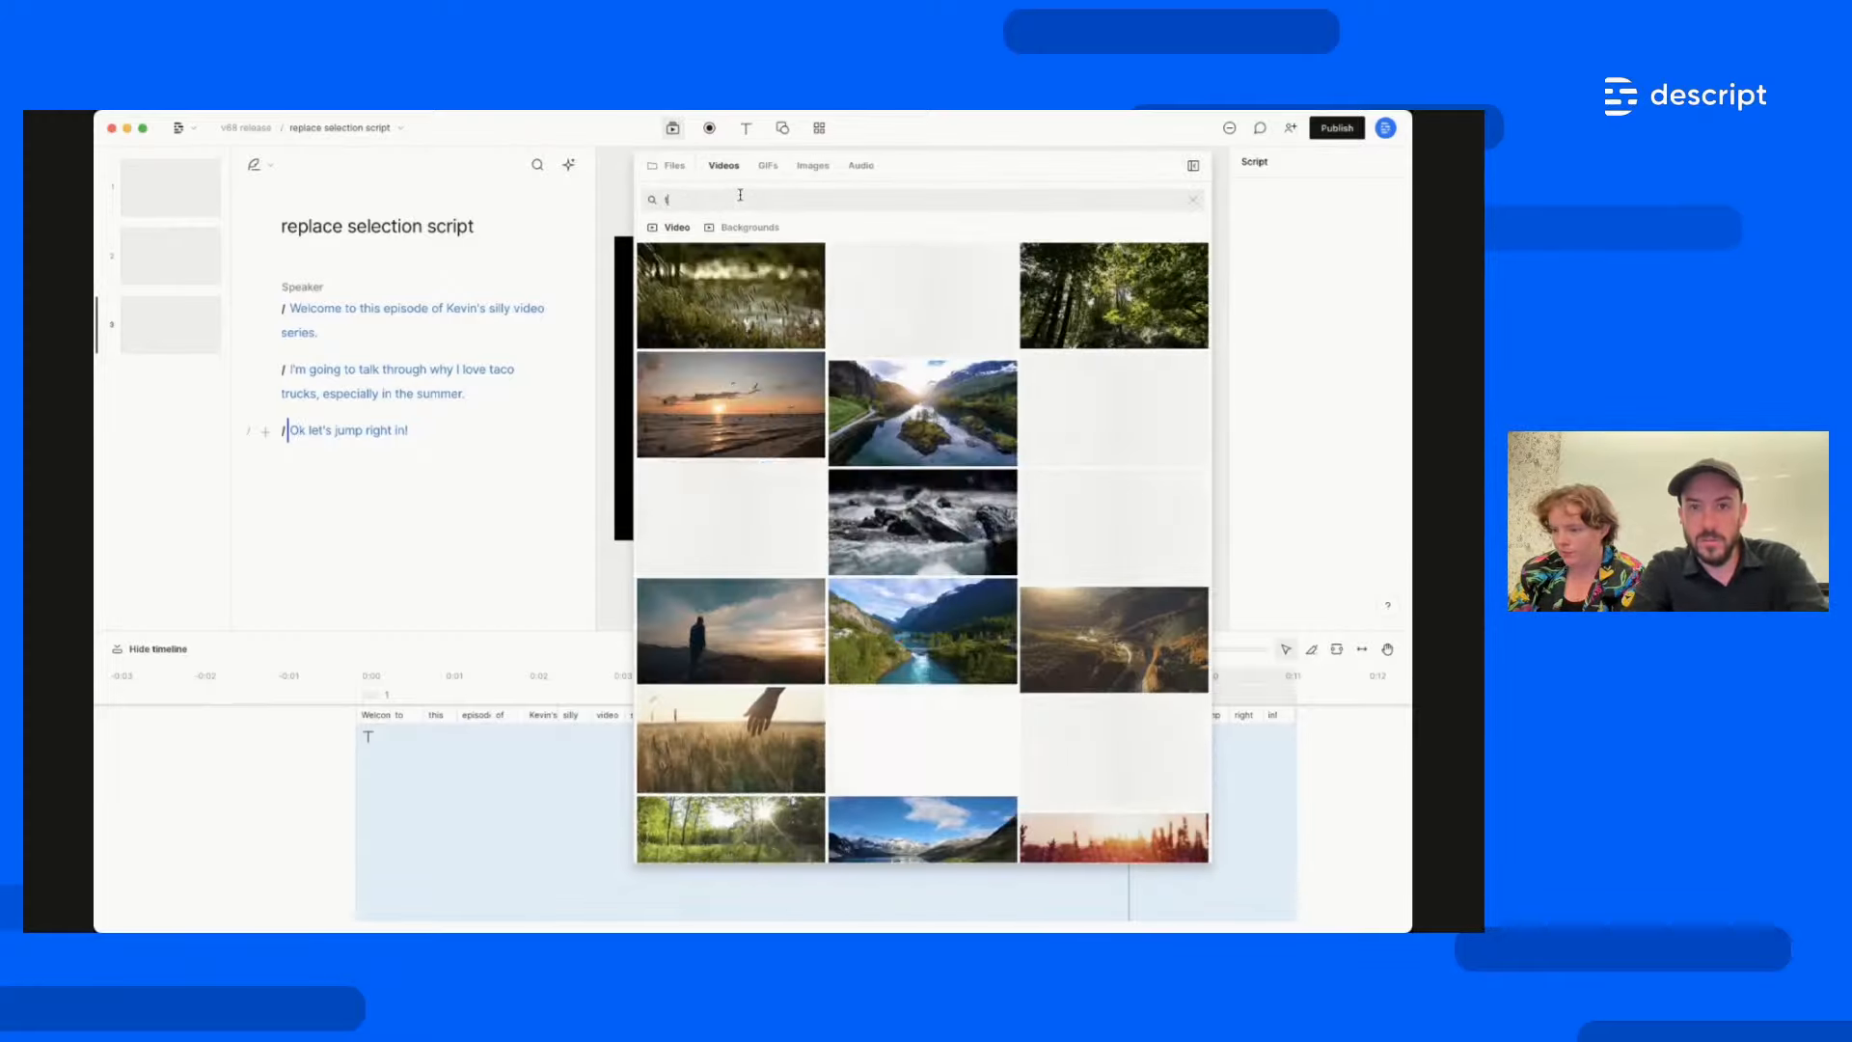
type(" truc")
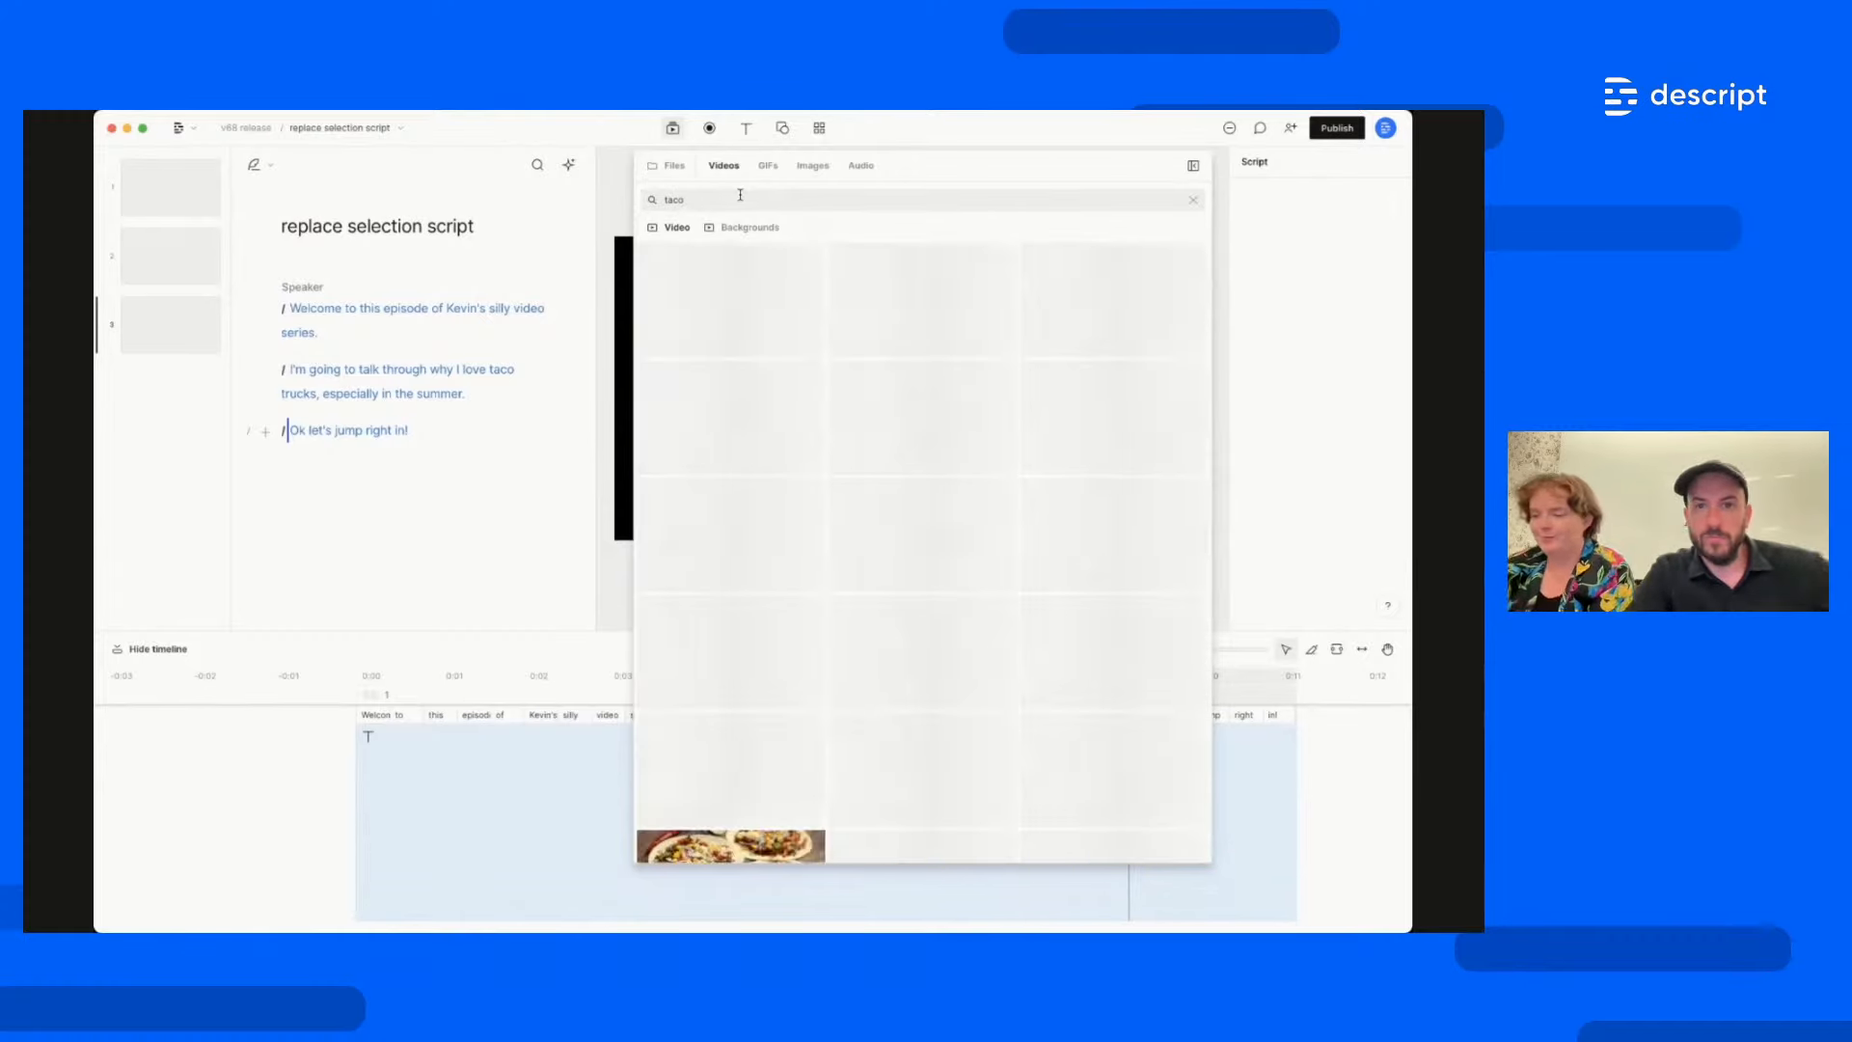
type("k")
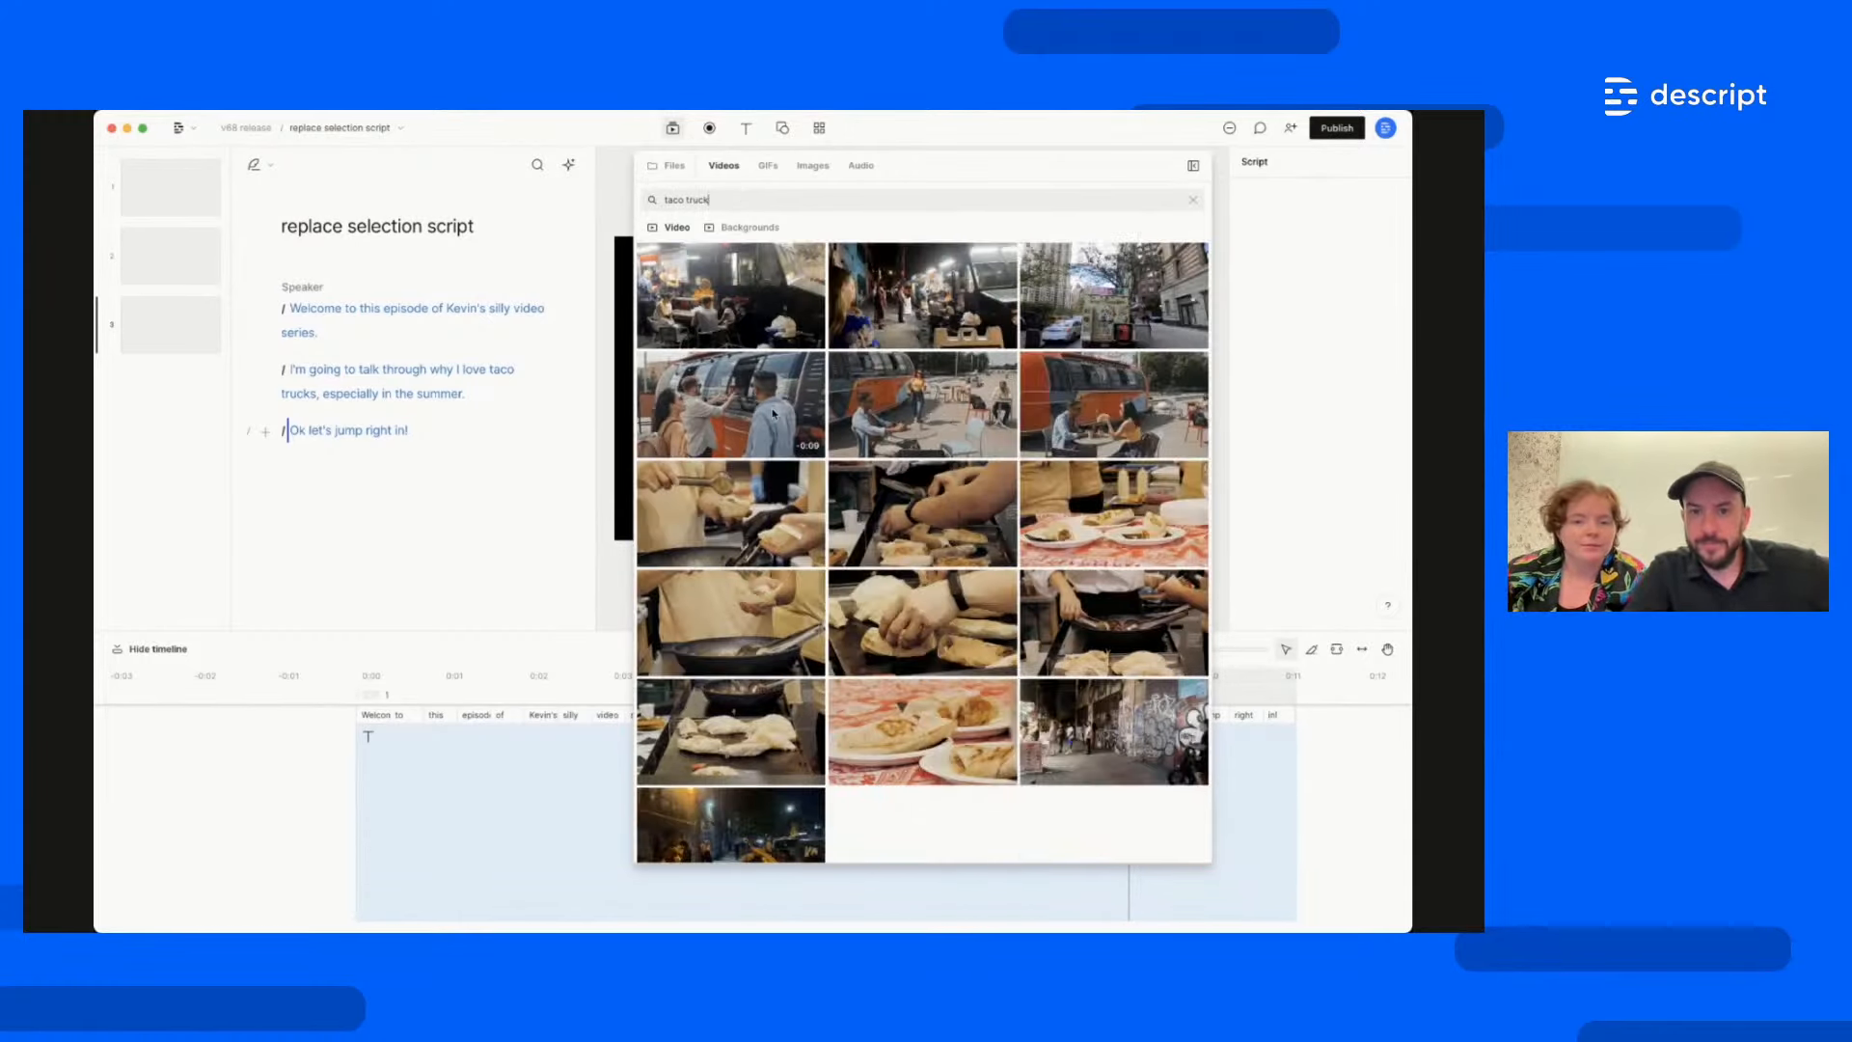
left_click_drag(724, 406, 353, 392)
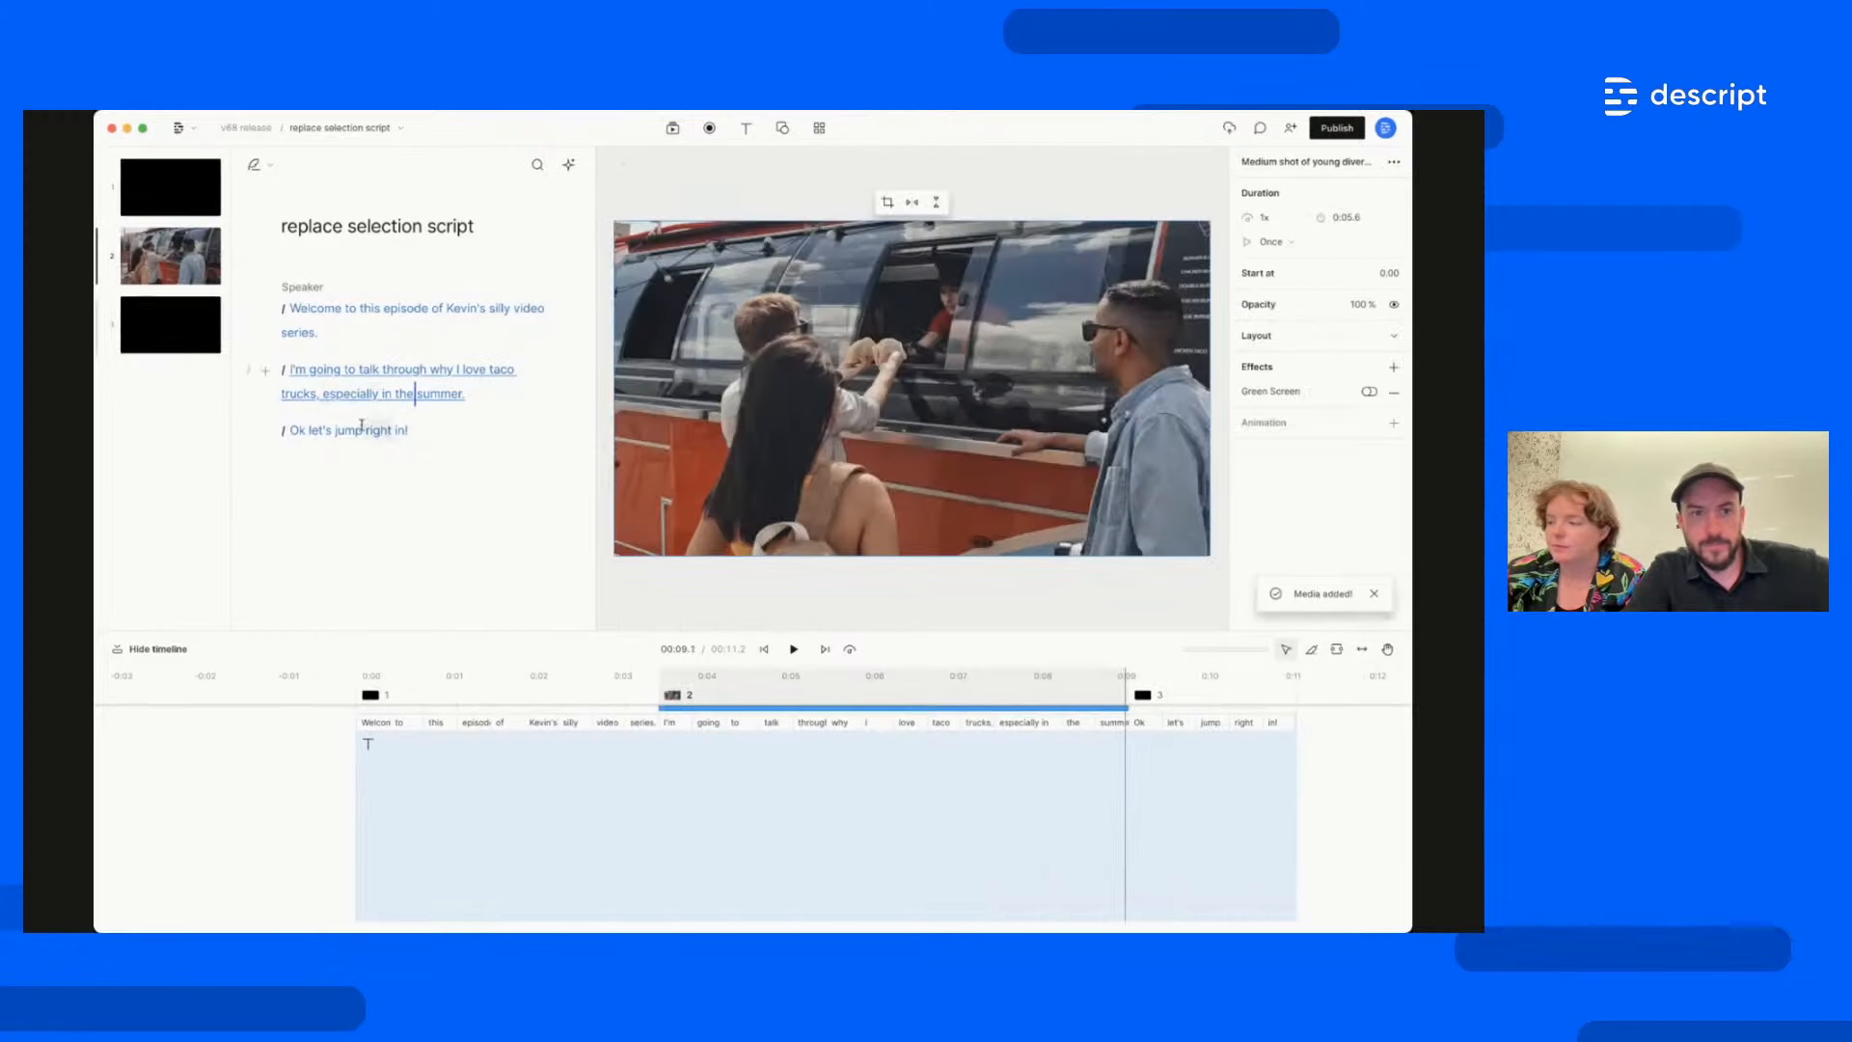
Select the entire script and start an audio-only recording with the MacBook Pro Microphone that replaces the selection
left_click(381, 309)
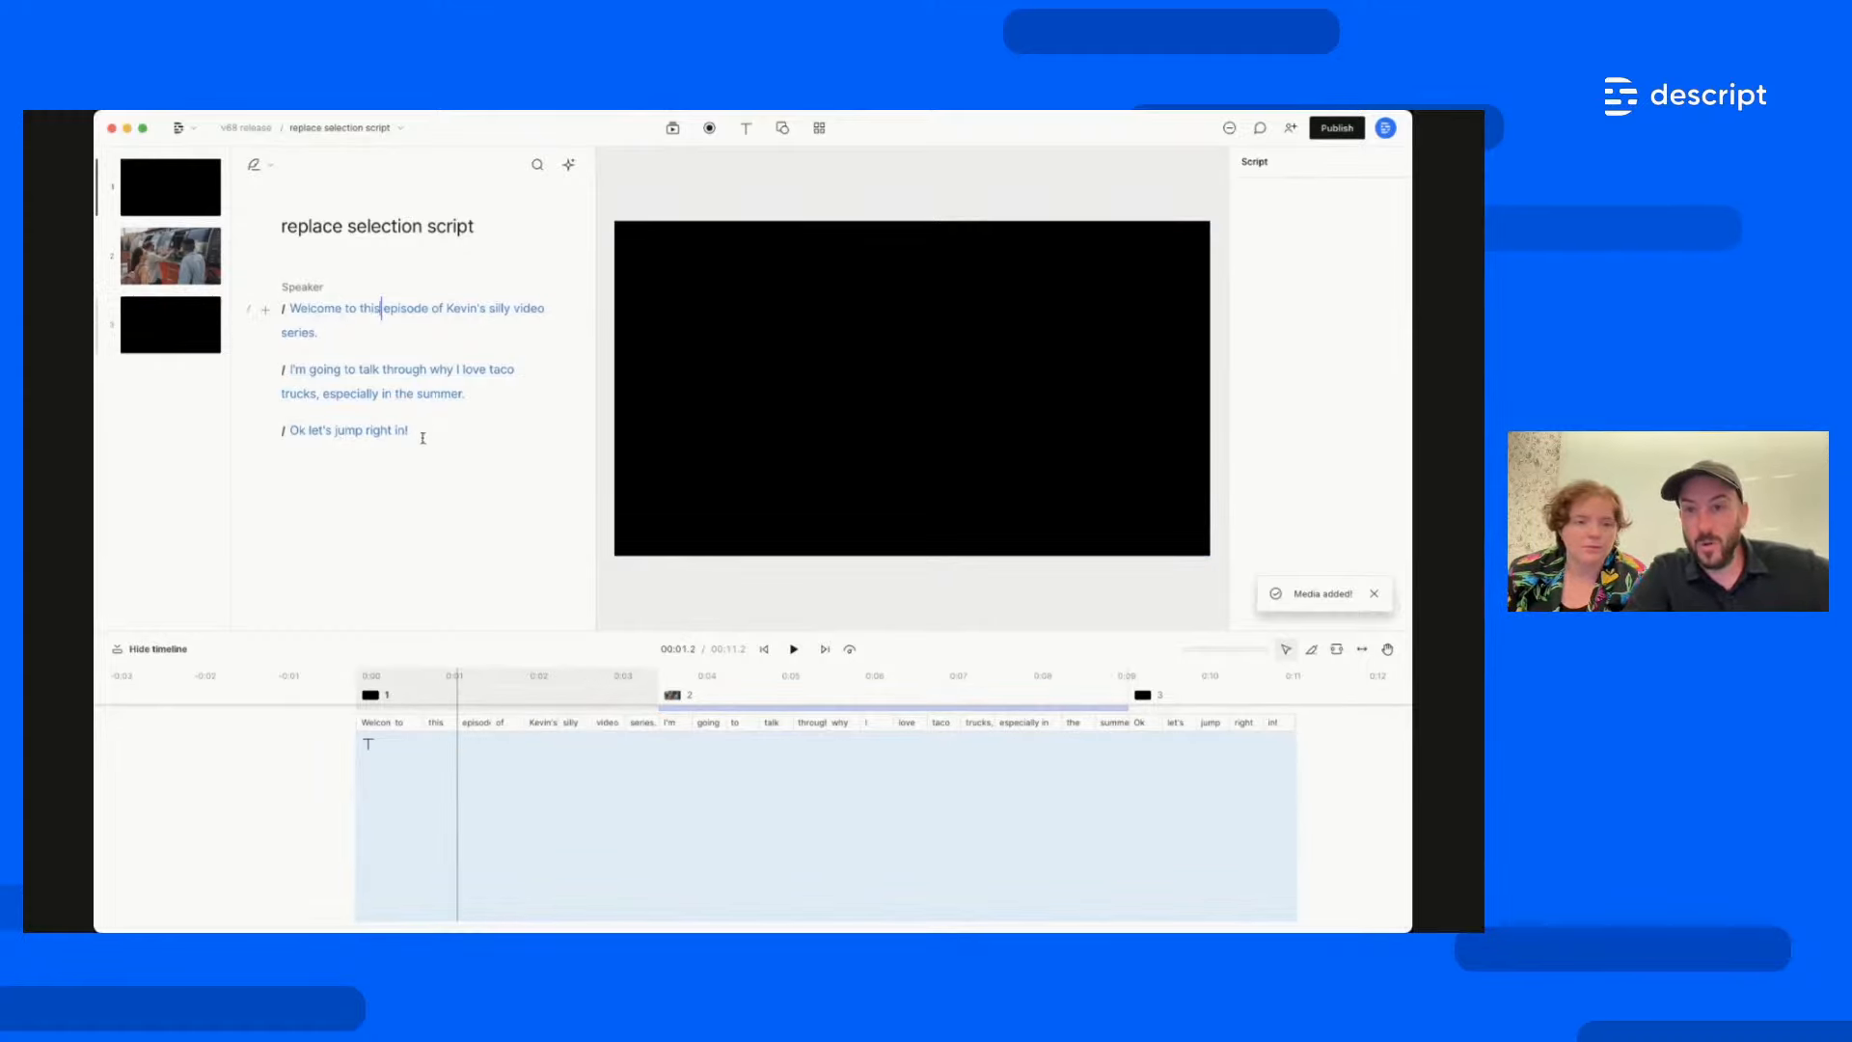
key("super+a")
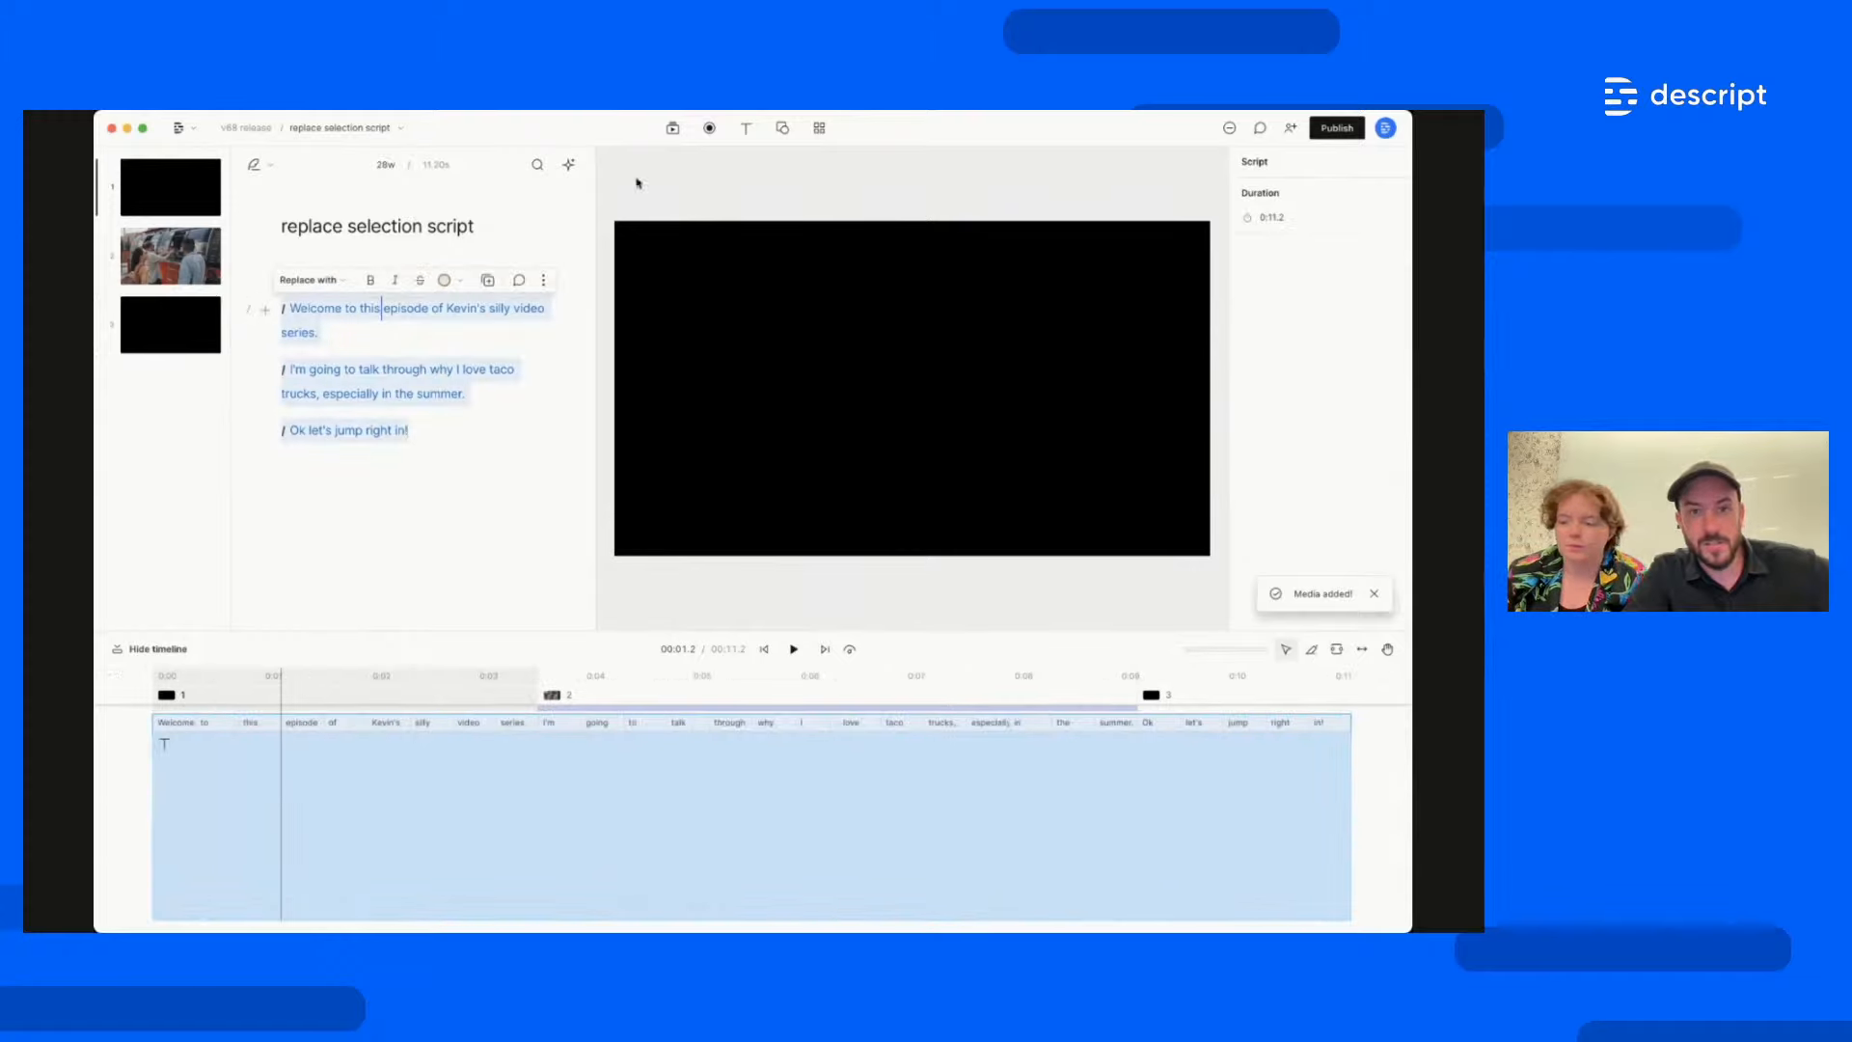
left_click(712, 130)
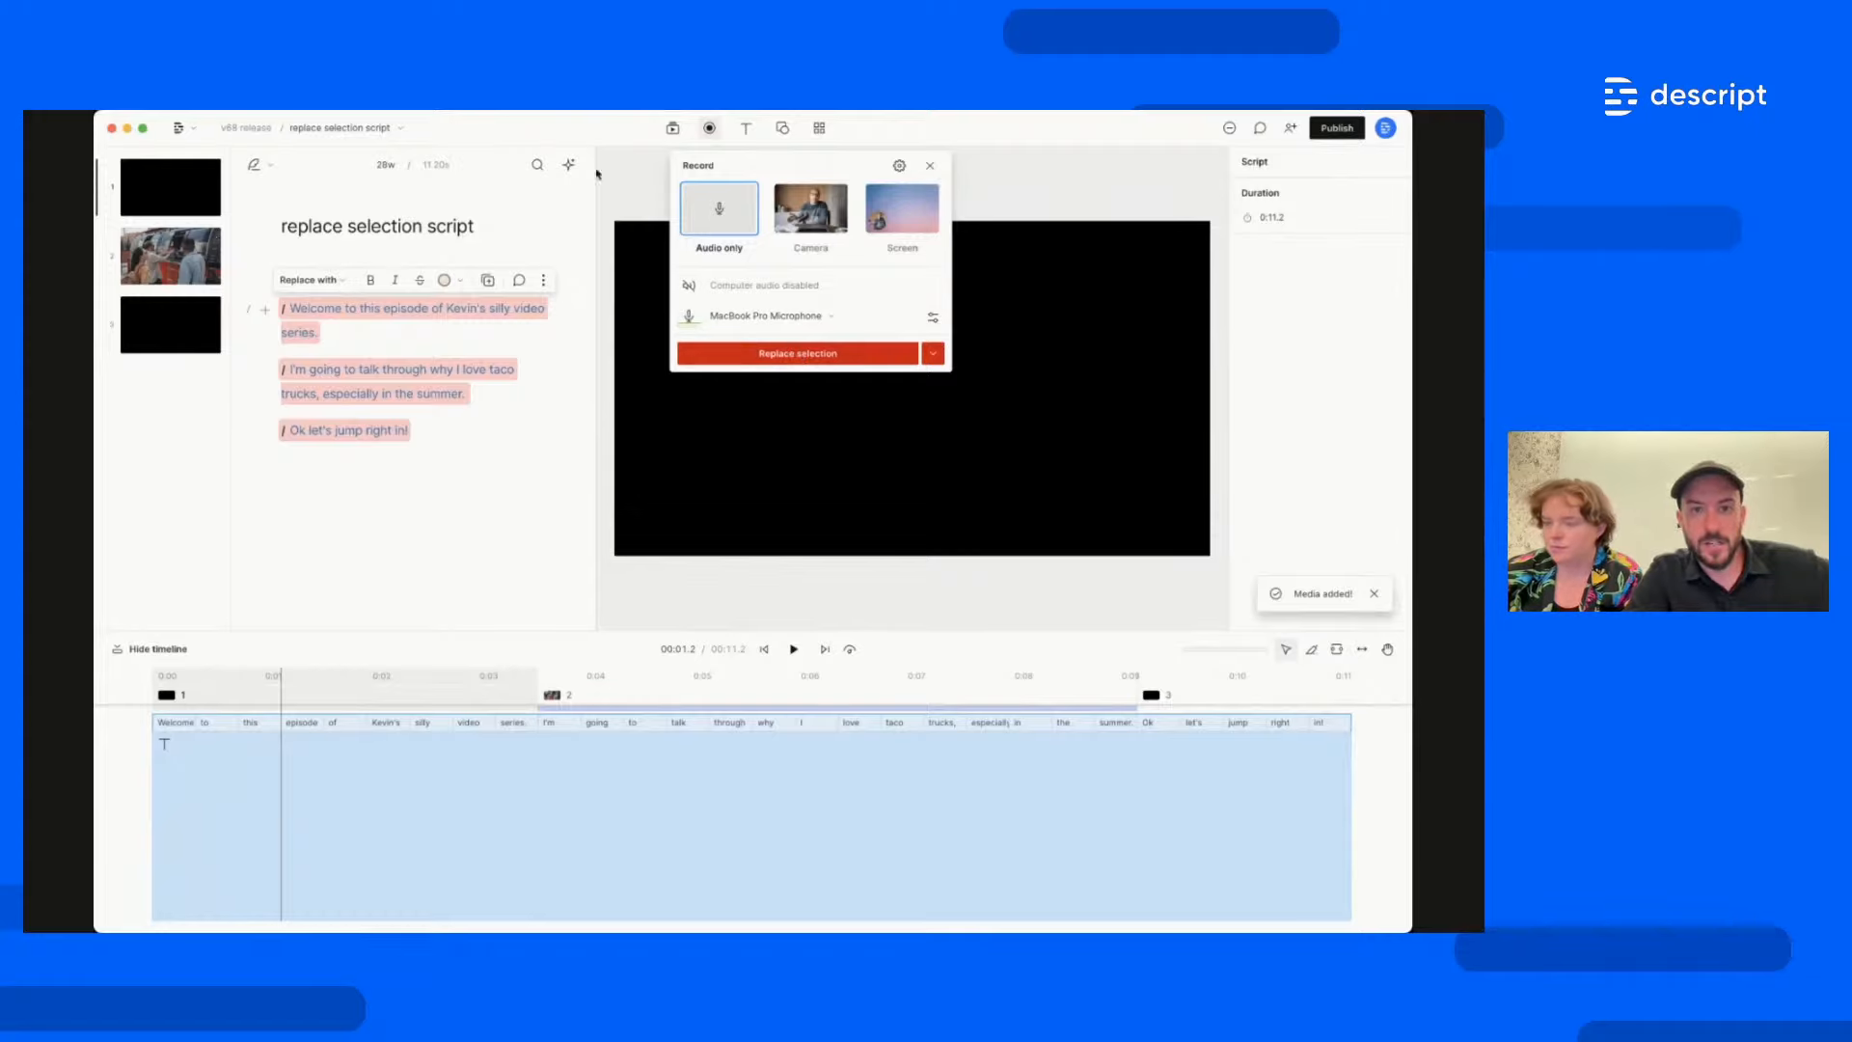
left_click(332, 286)
left_click(341, 315)
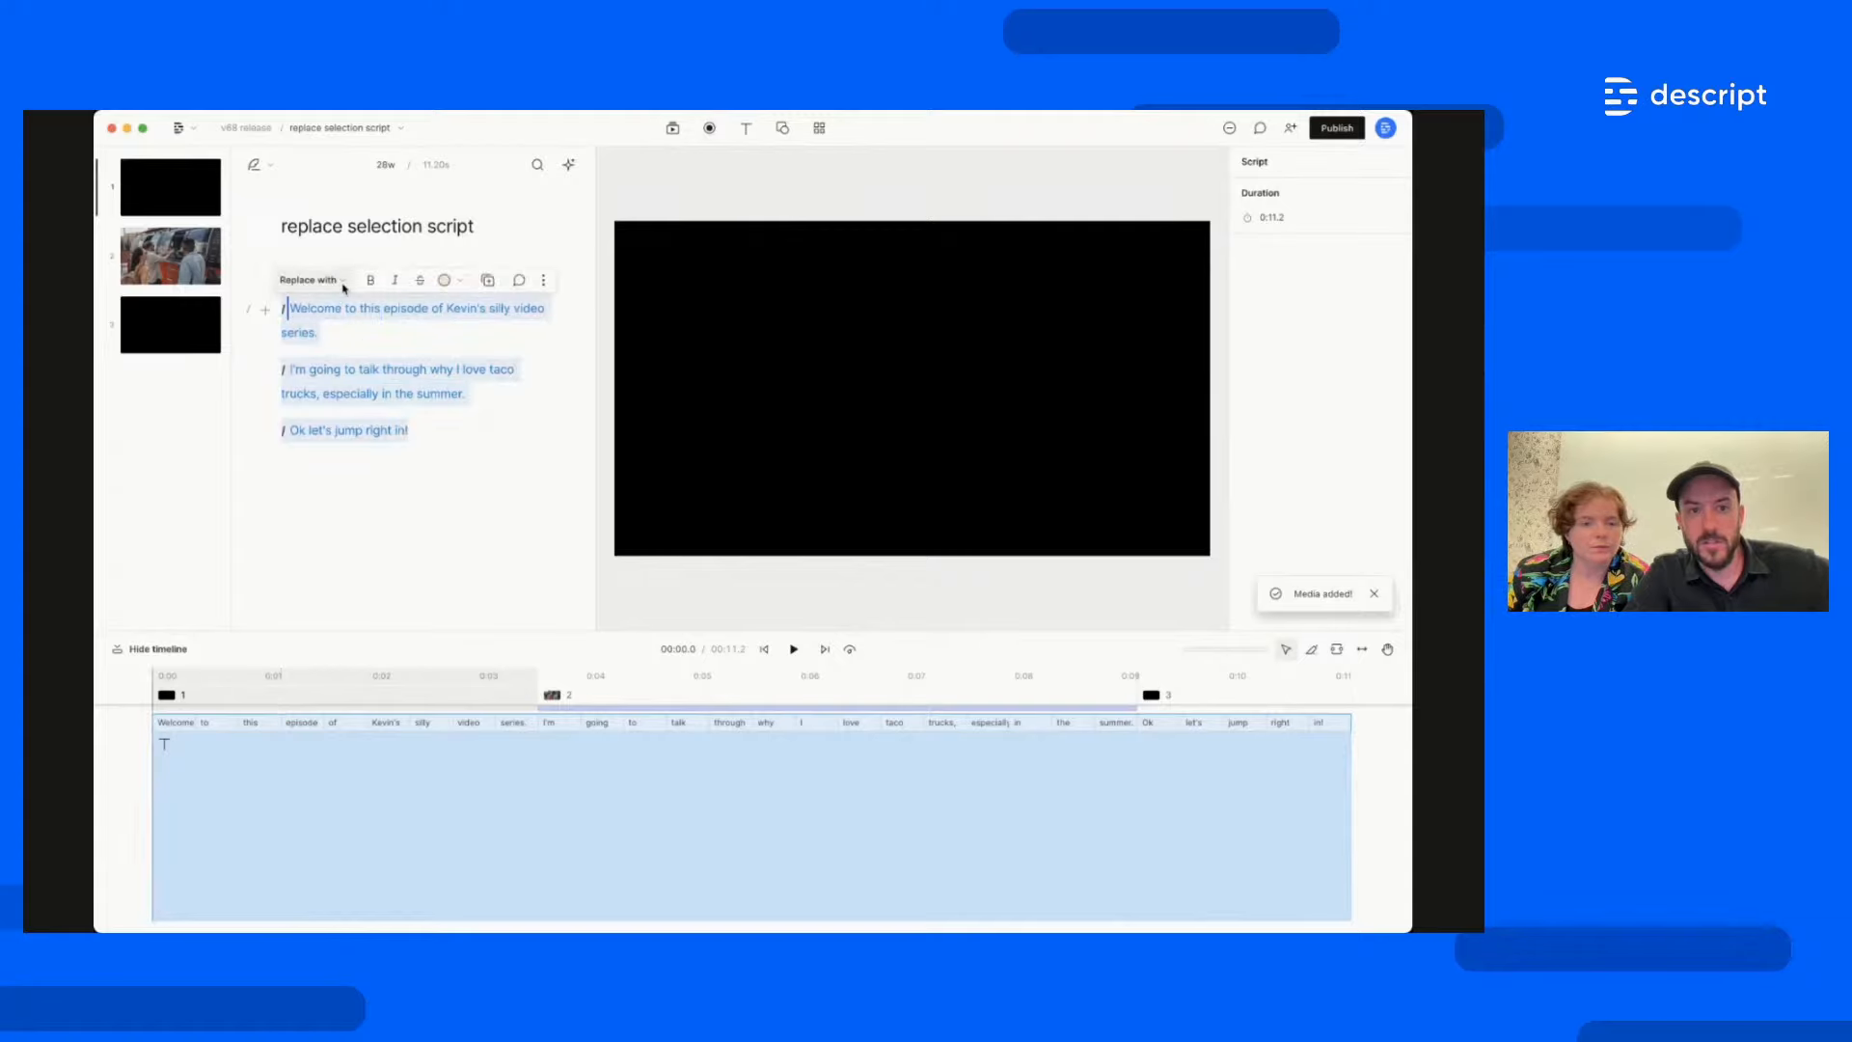
left_click(328, 279)
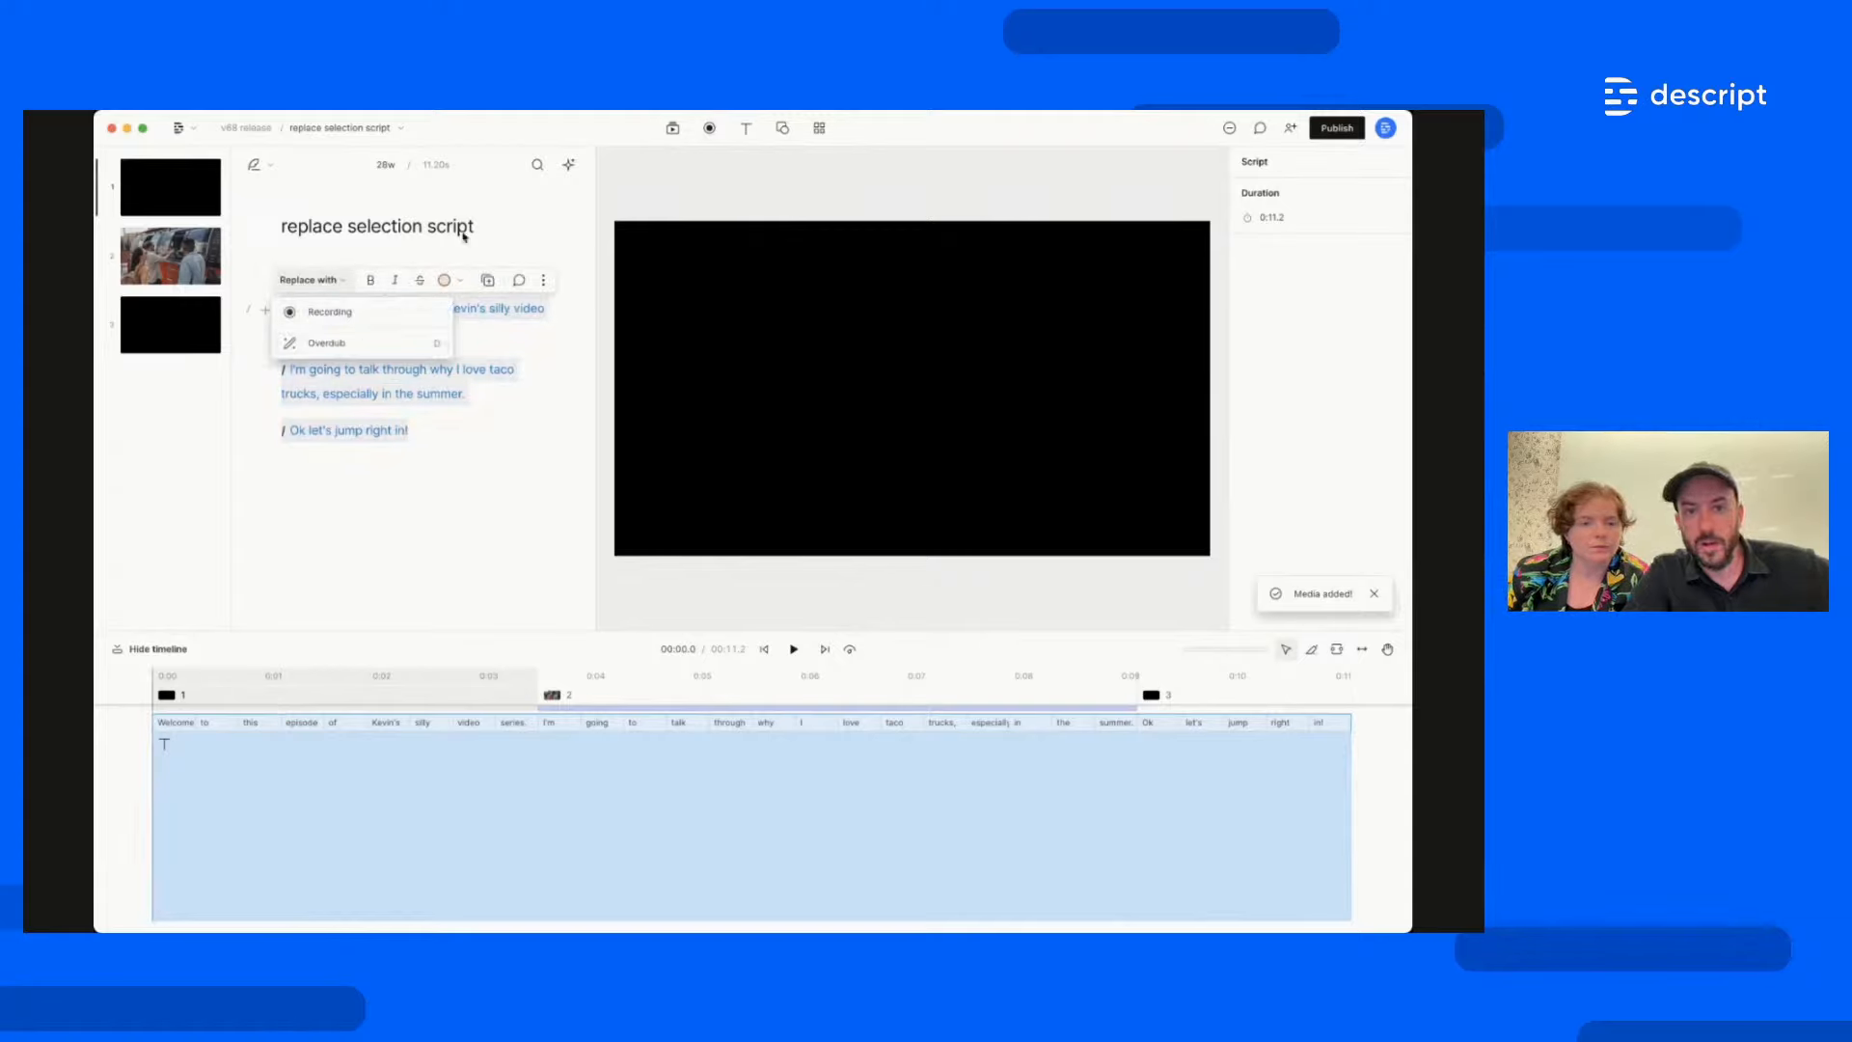
left_click(711, 128)
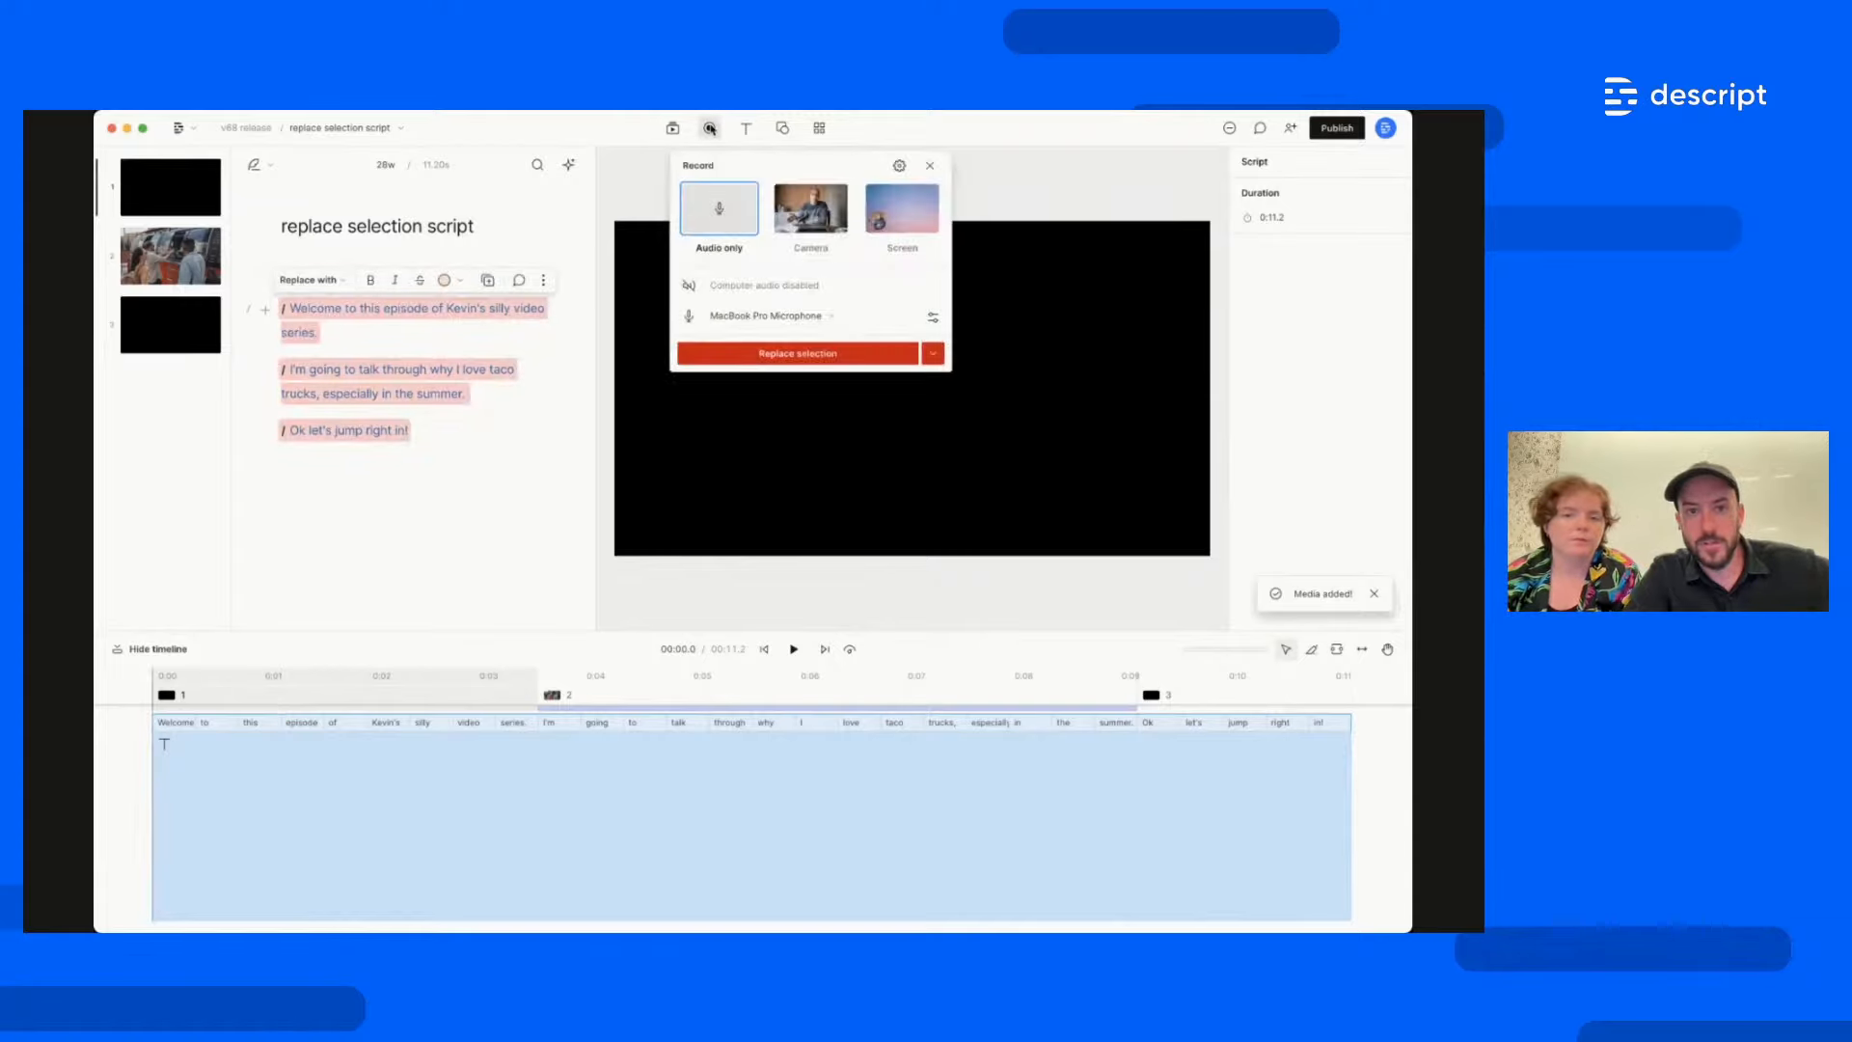
left_click(756, 354)
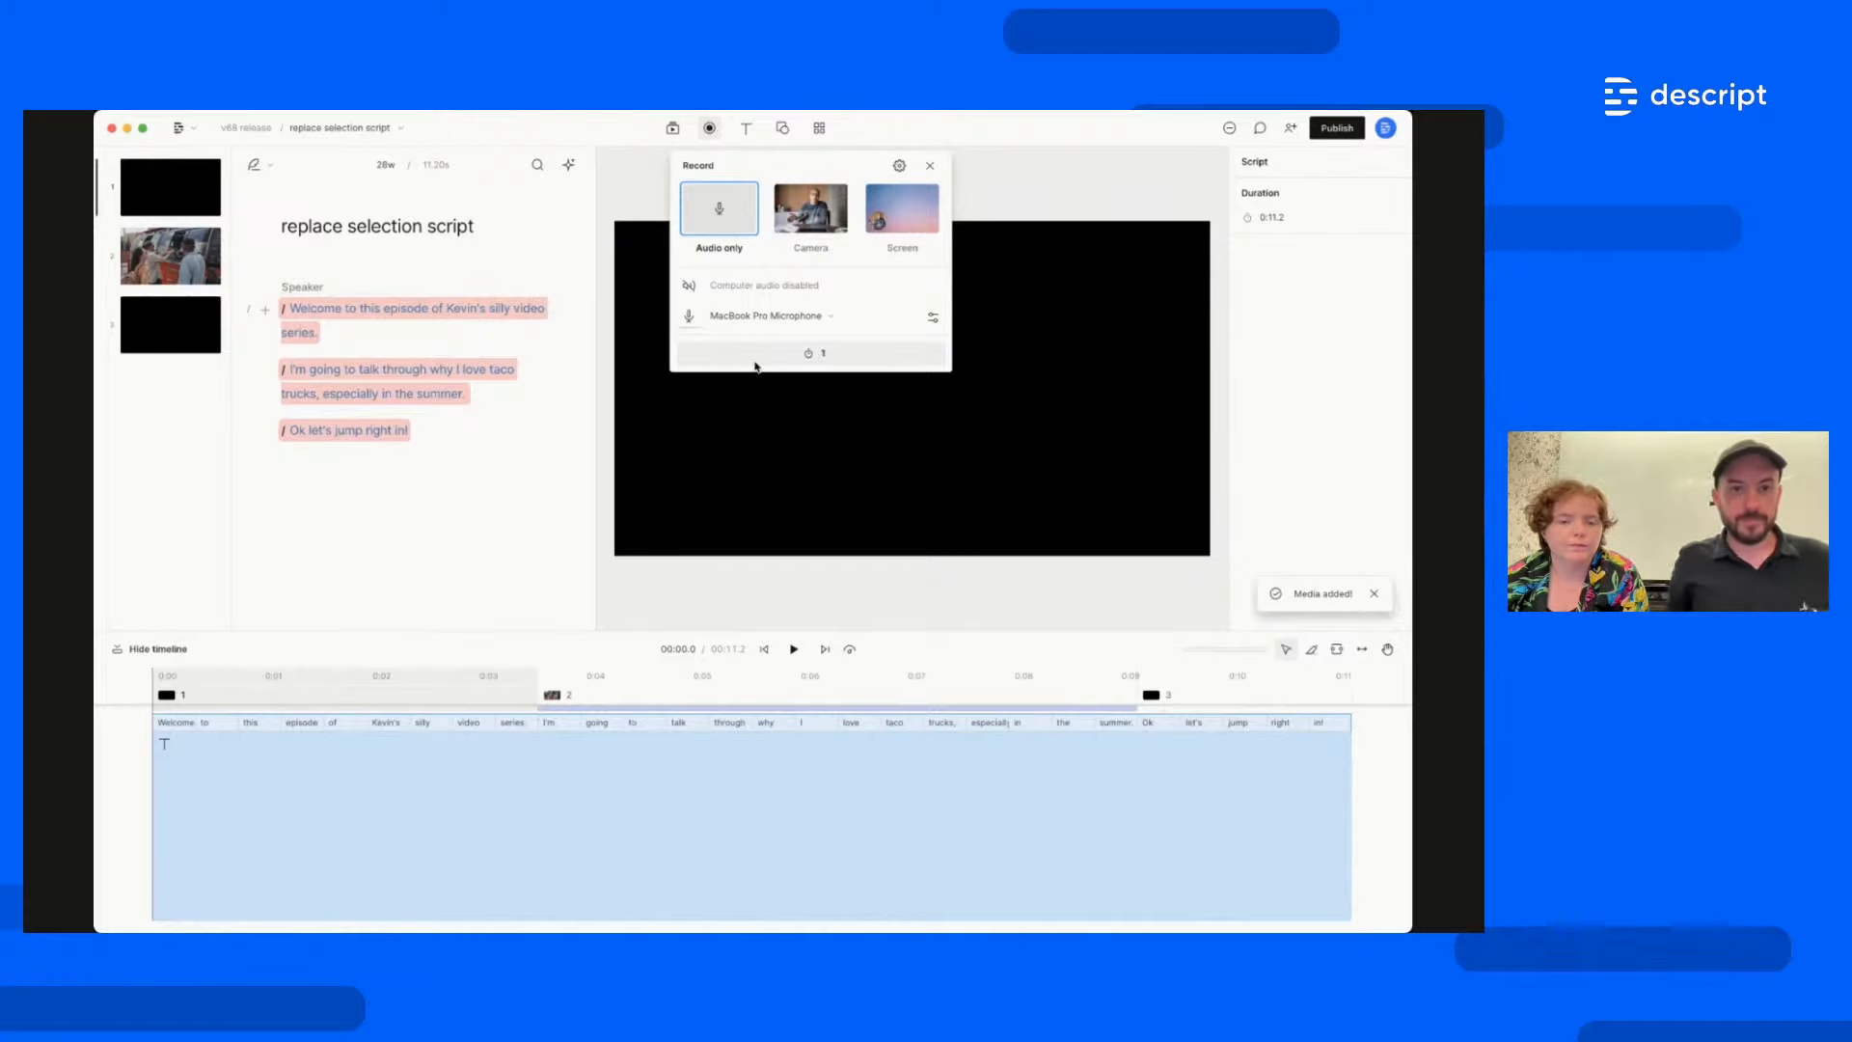
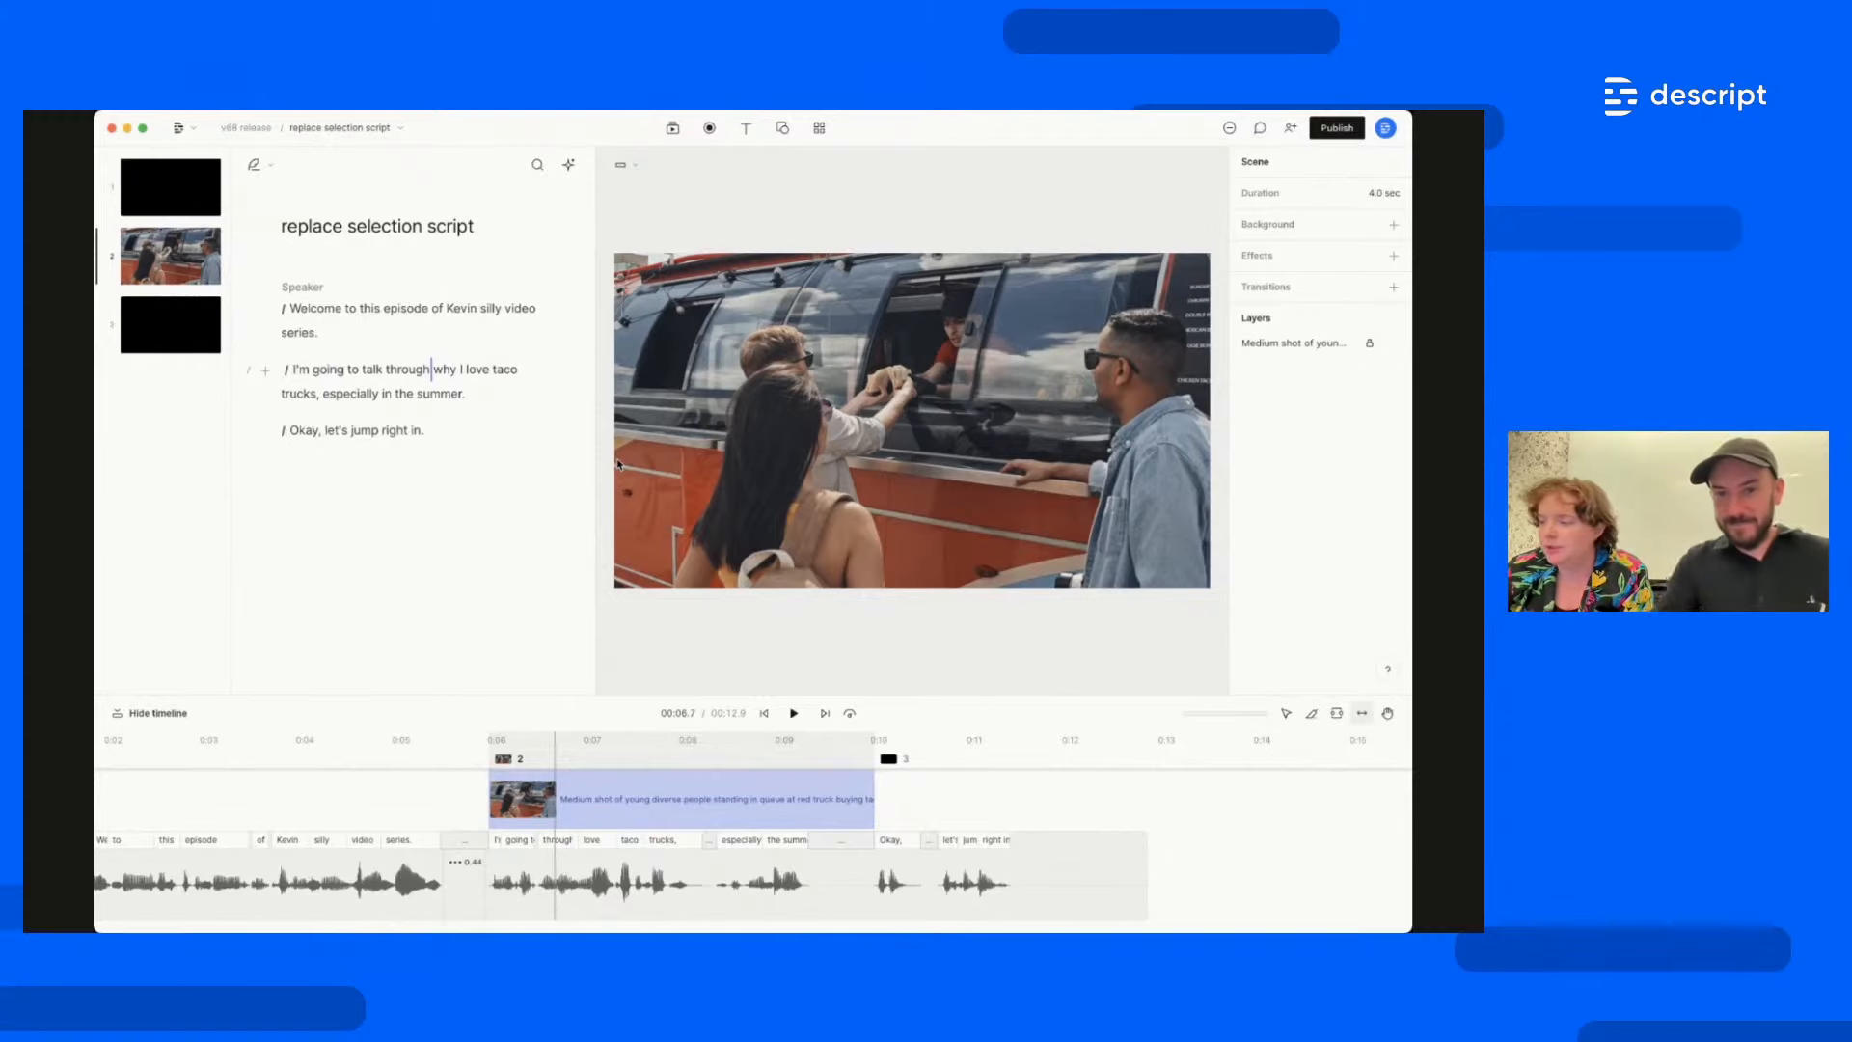
Unlock the taco truck video layer in the second scene
right_click(757, 453)
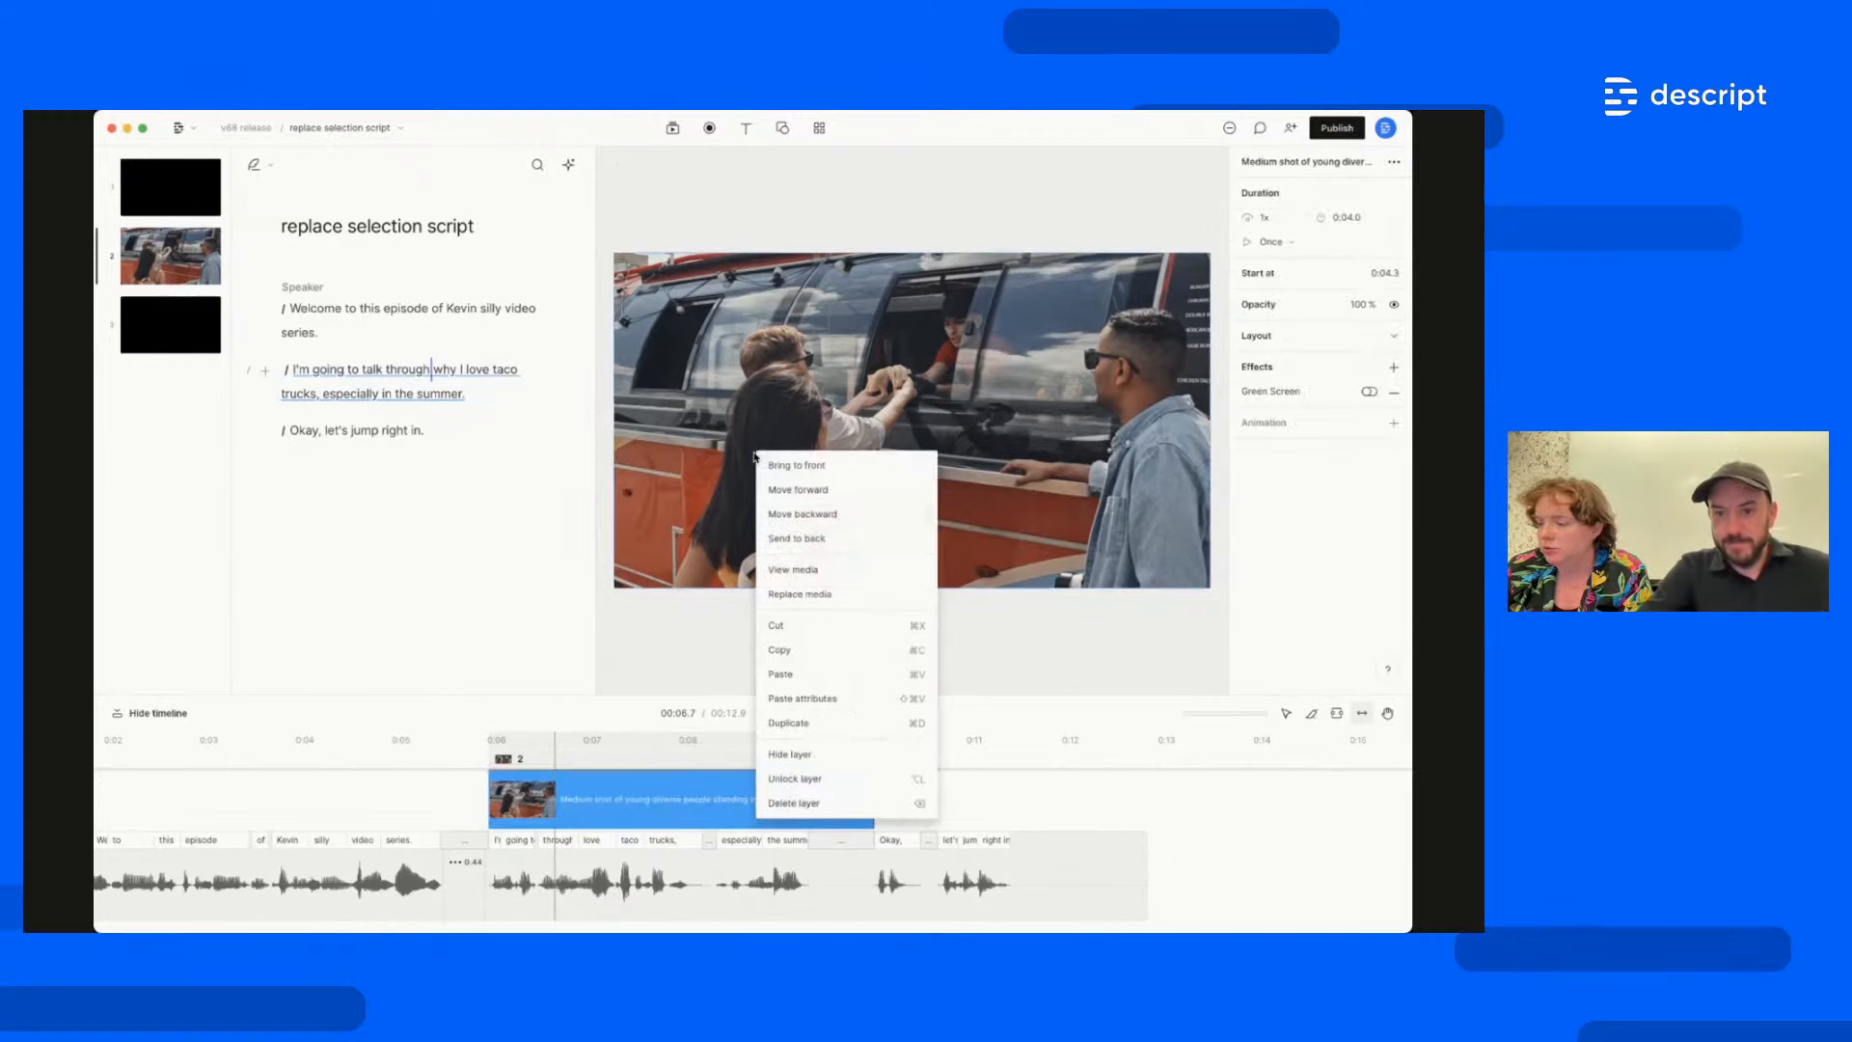
left_click(817, 777)
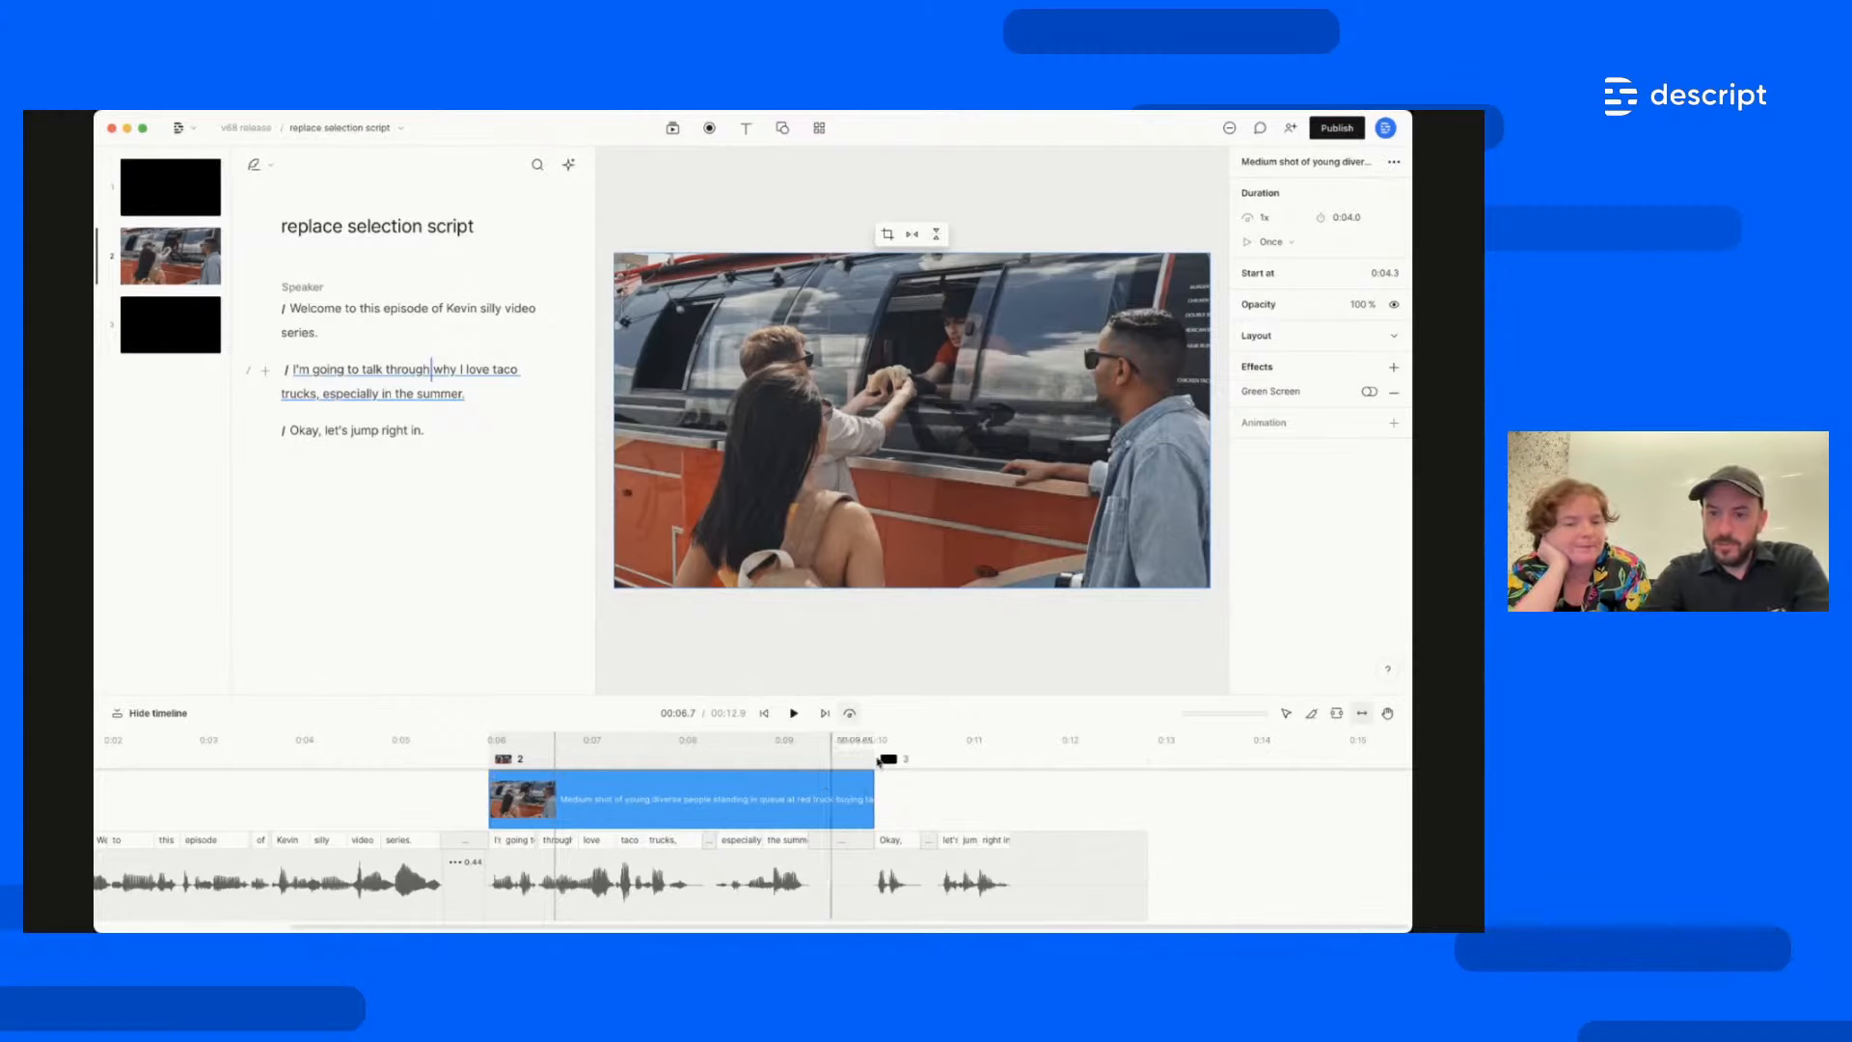
Examine the available playback speed options and dismiss the tip about increasing playback speed
left_click(843, 716)
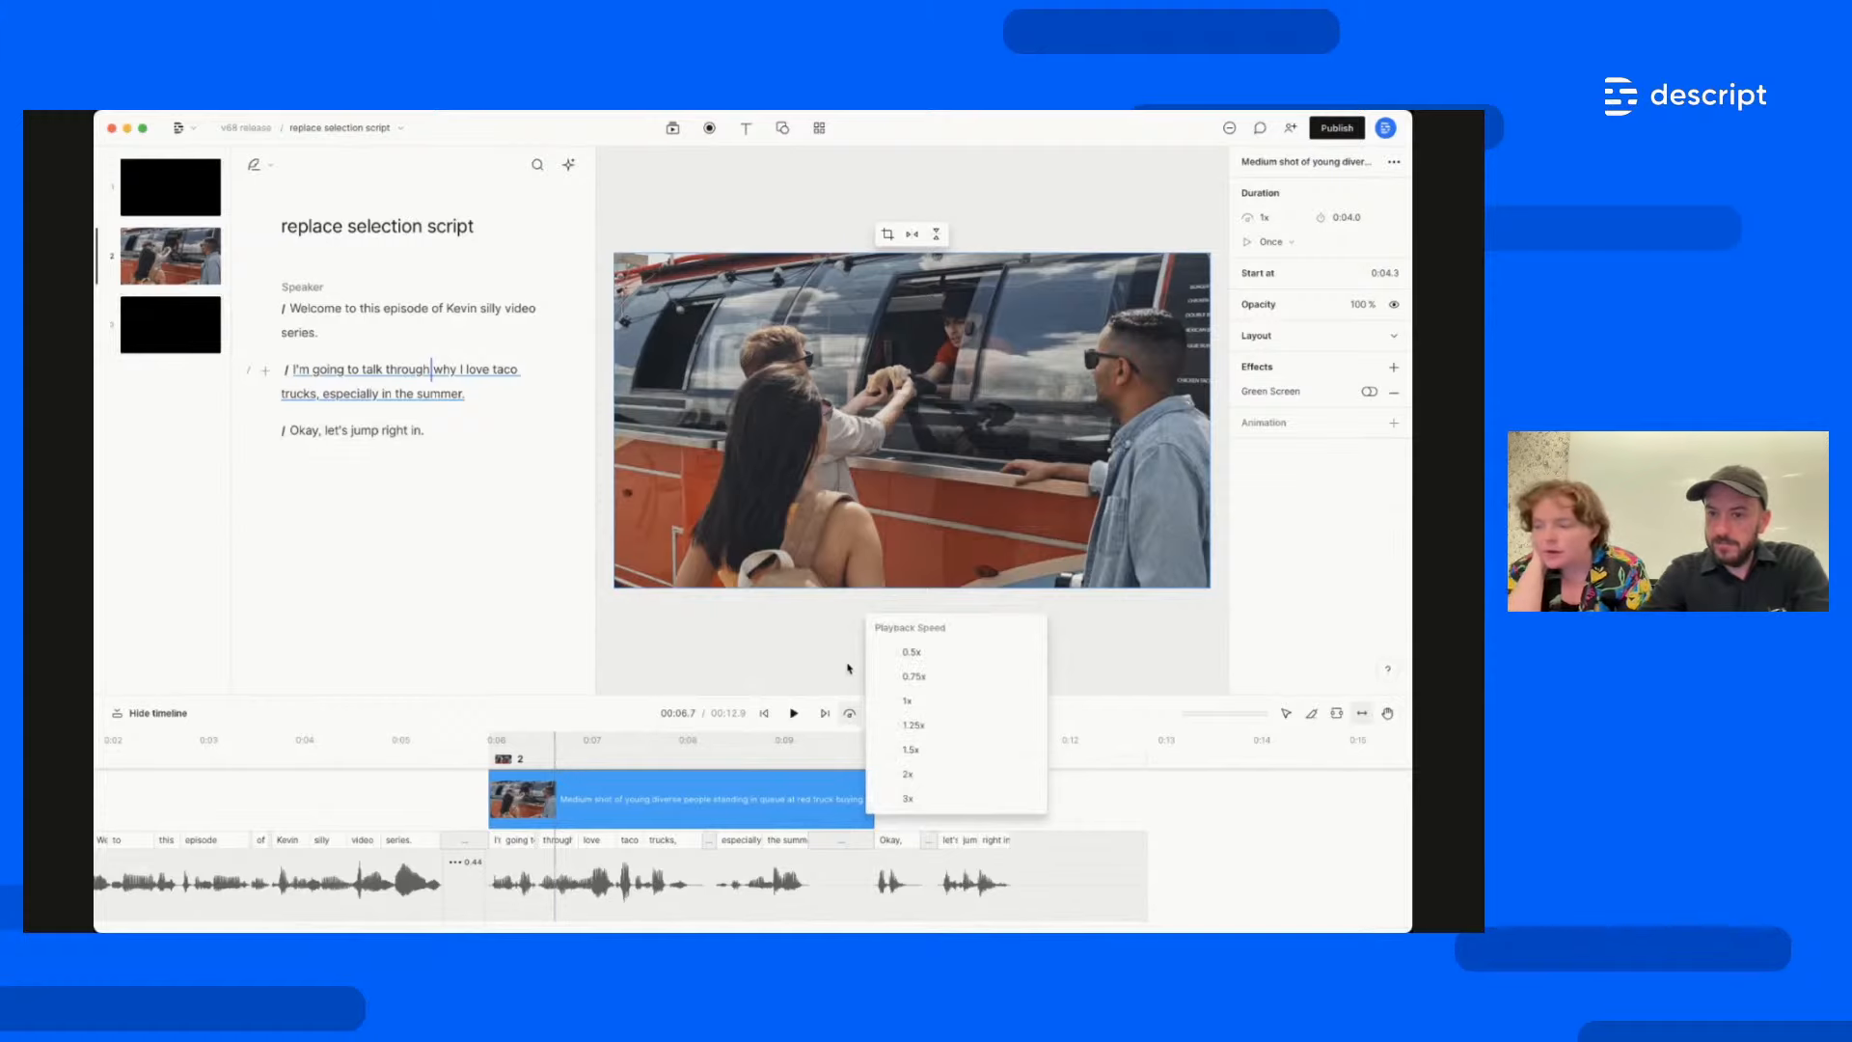
left_click(848, 668)
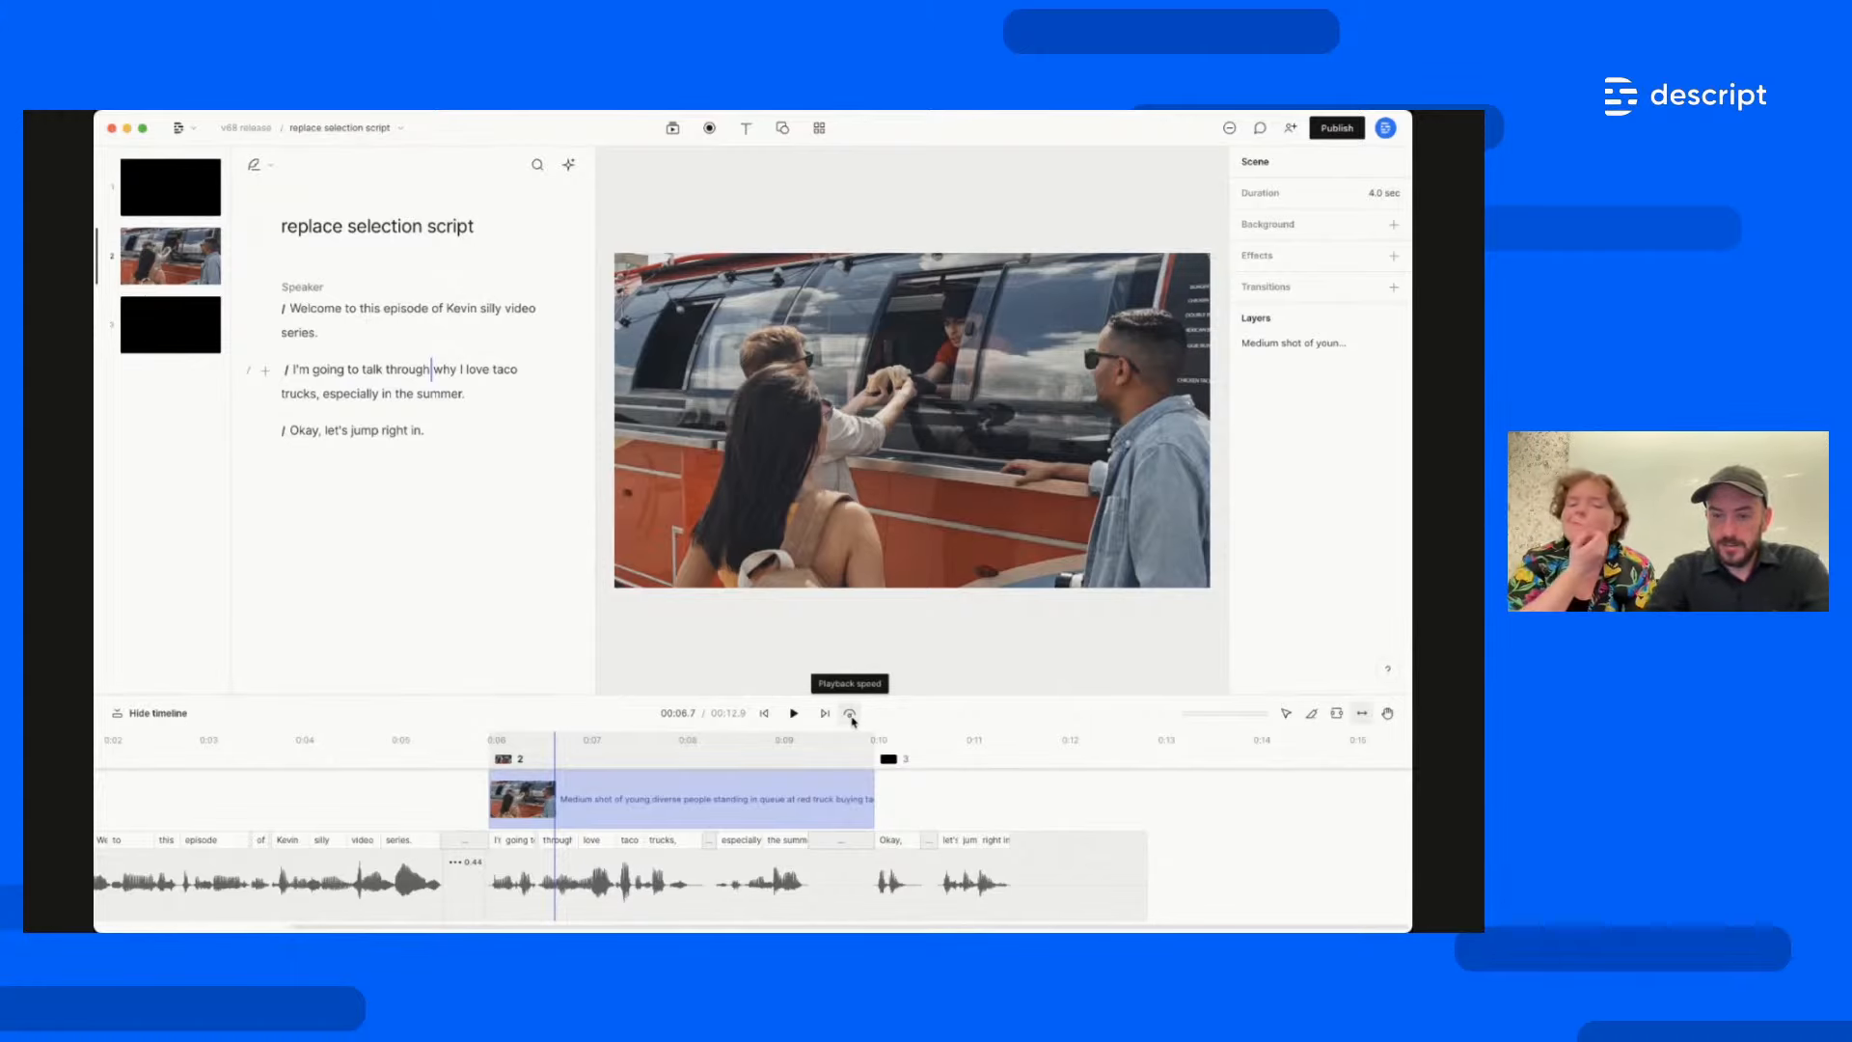
left_click(851, 715)
left_click(825, 645)
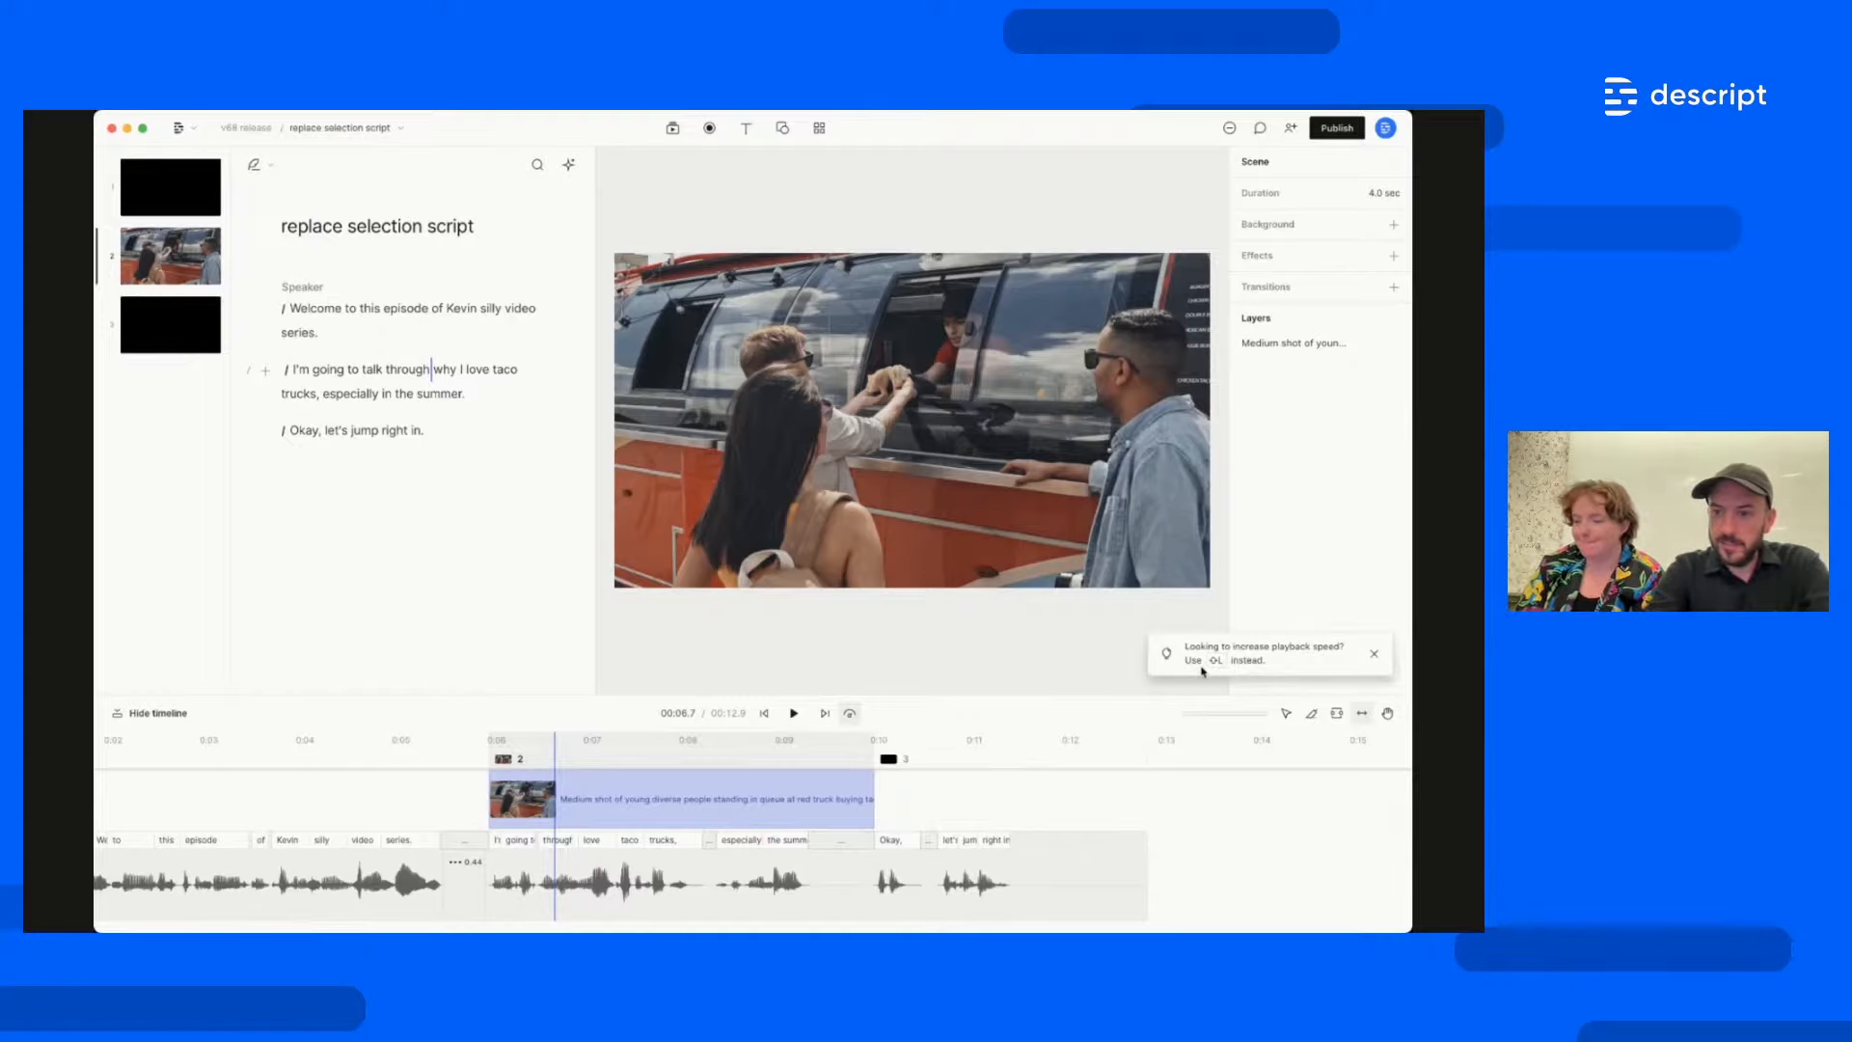
left_click(1375, 658)
left_click(850, 713)
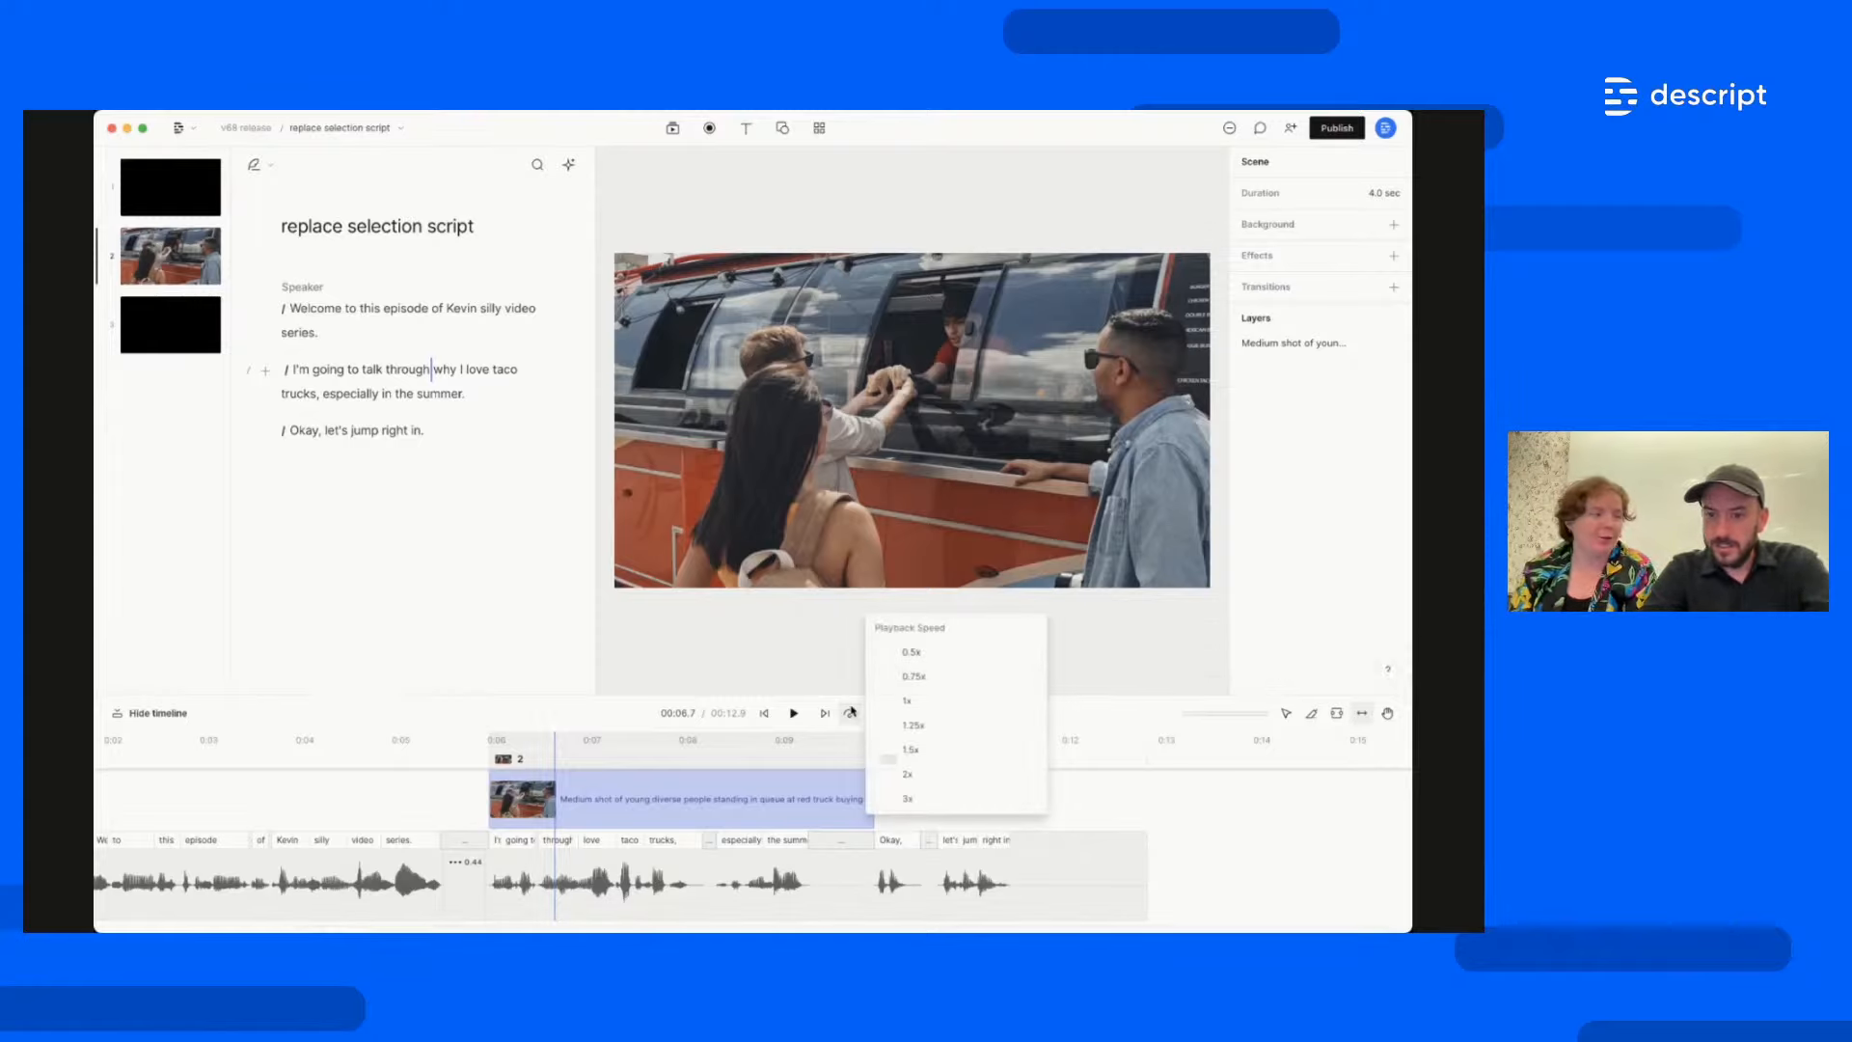
left_click(965, 715)
left_click(848, 714)
left_click(766, 678)
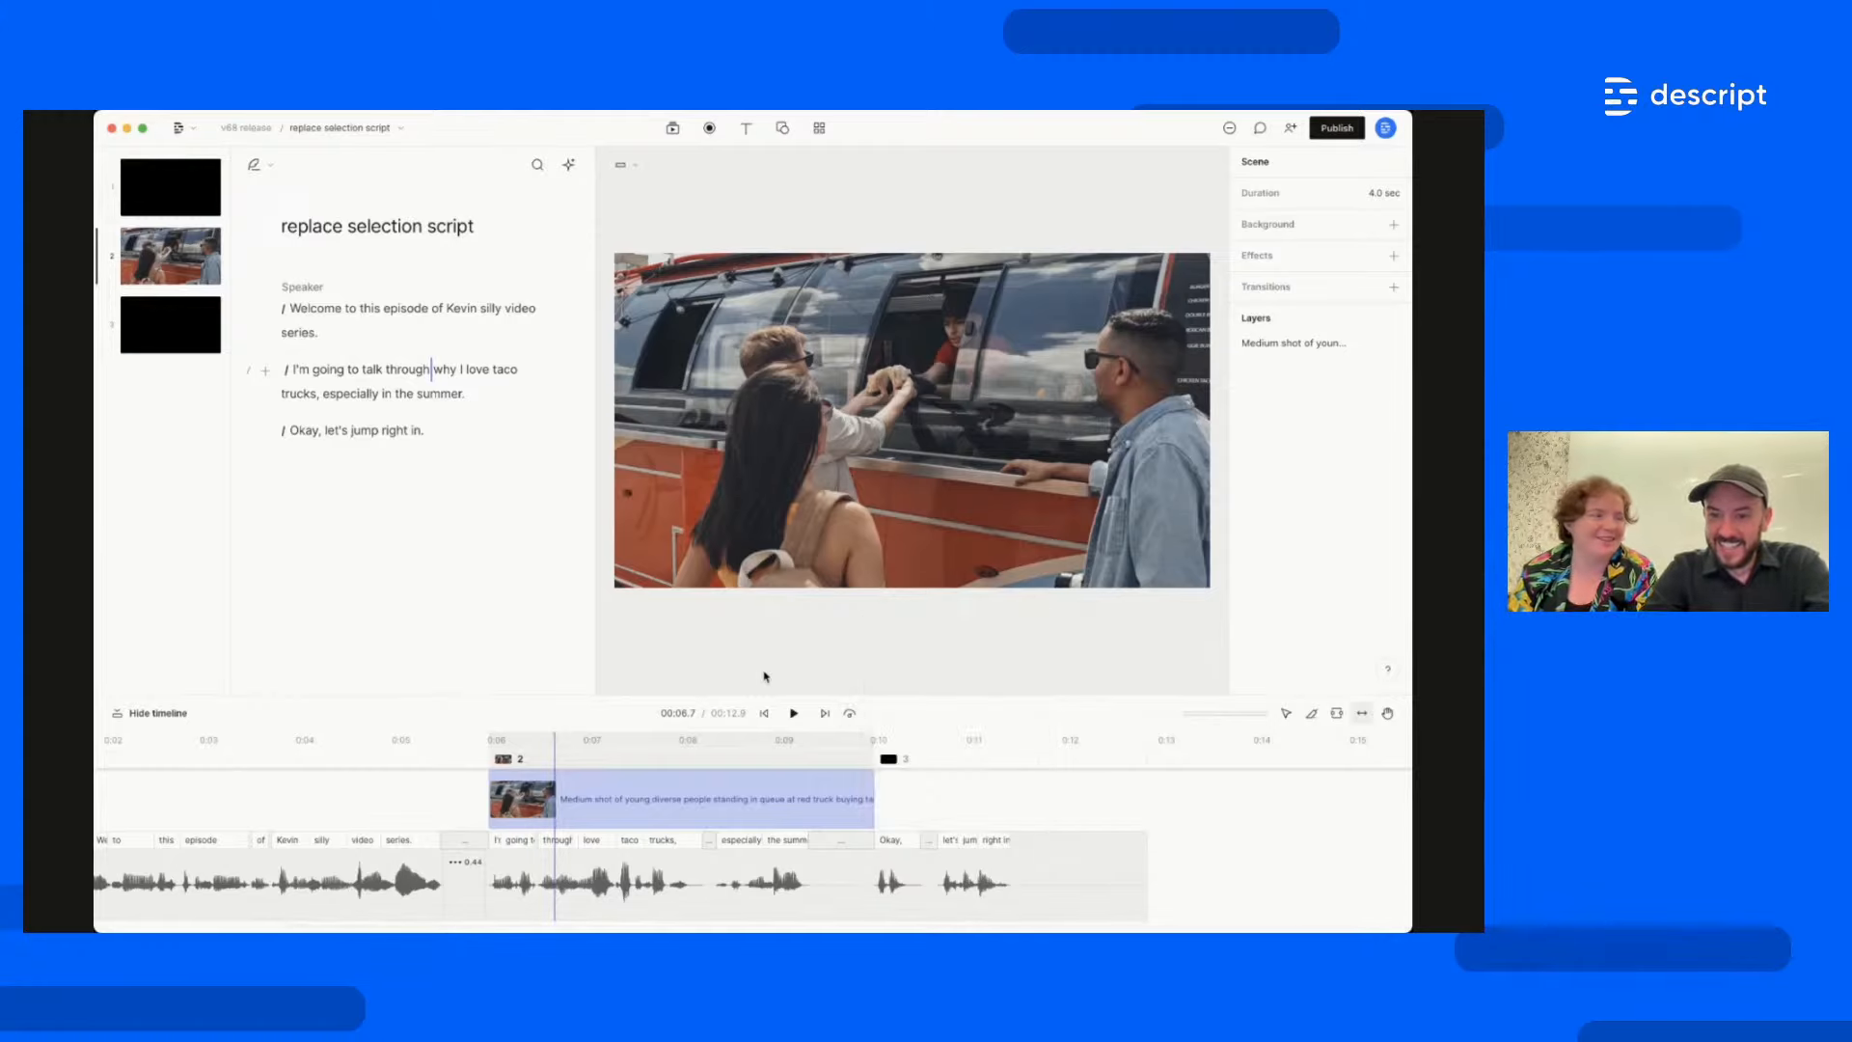
Set the composition's playback speed to 1x and check the selected option
left_click(849, 714)
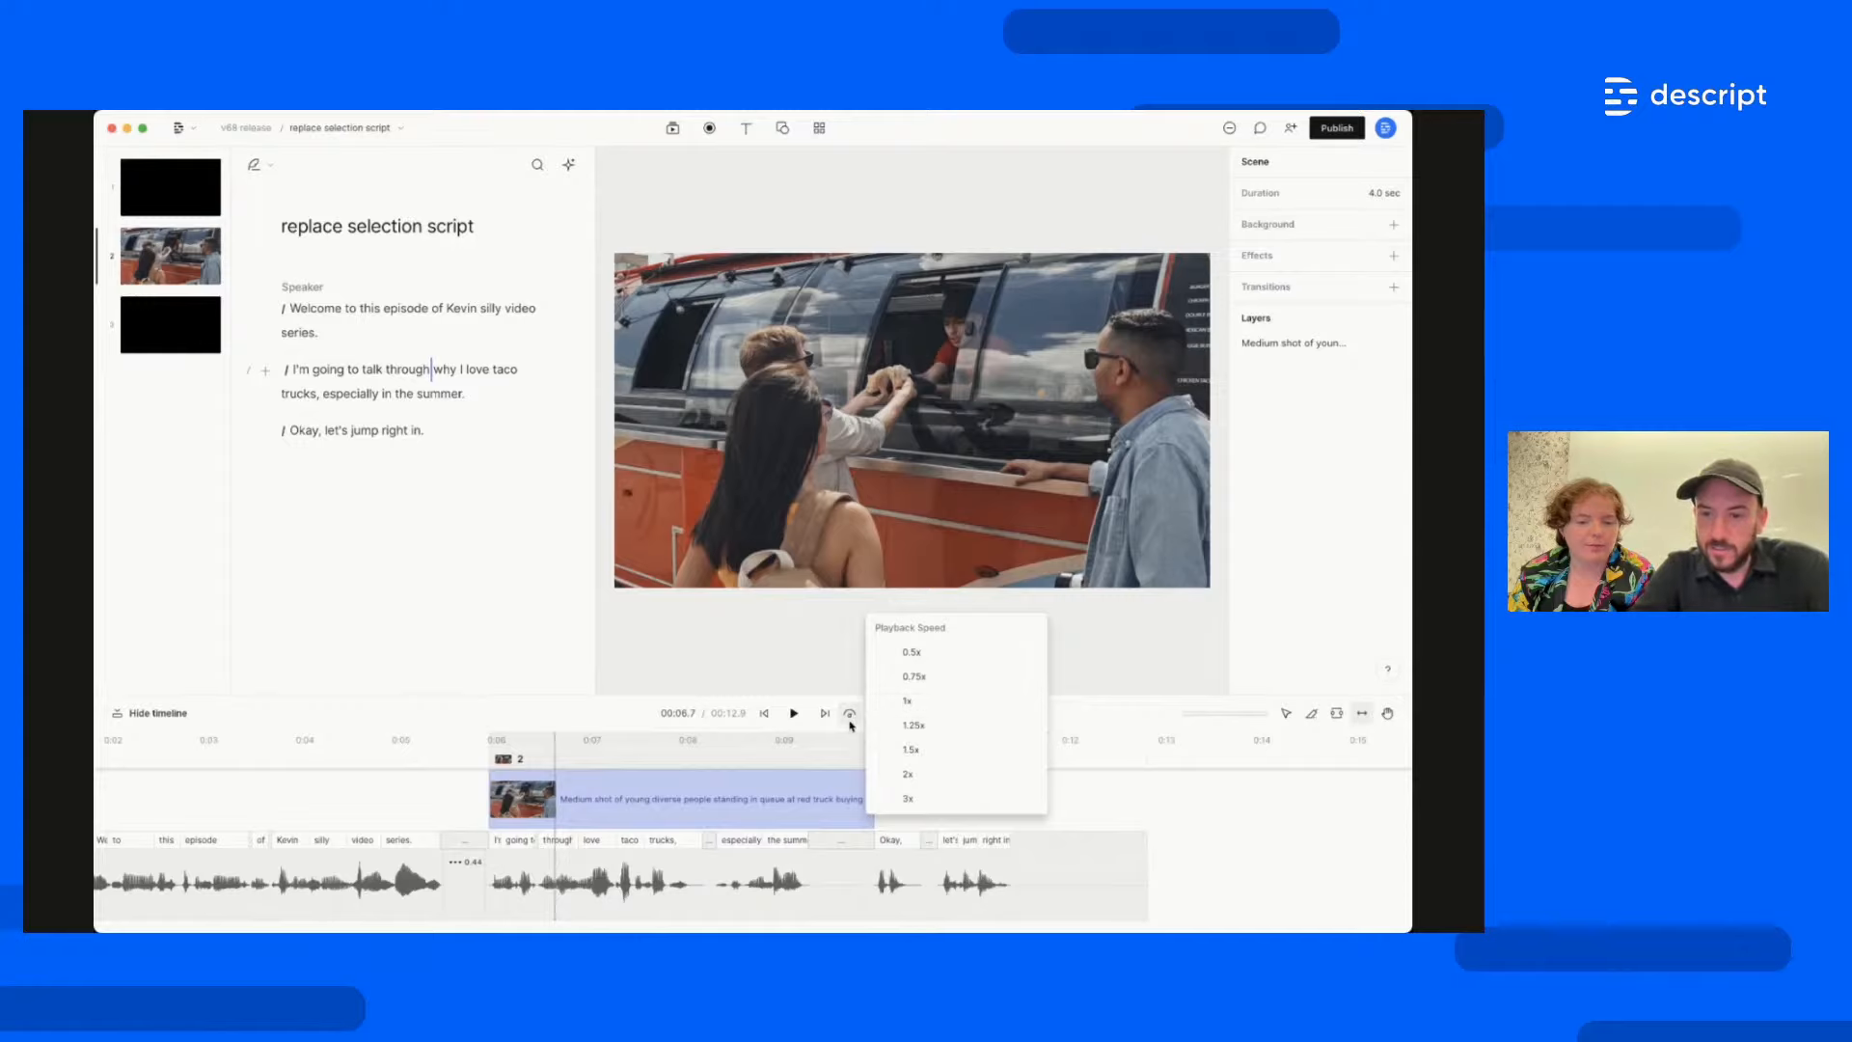
left_click(913, 702)
left_click(850, 713)
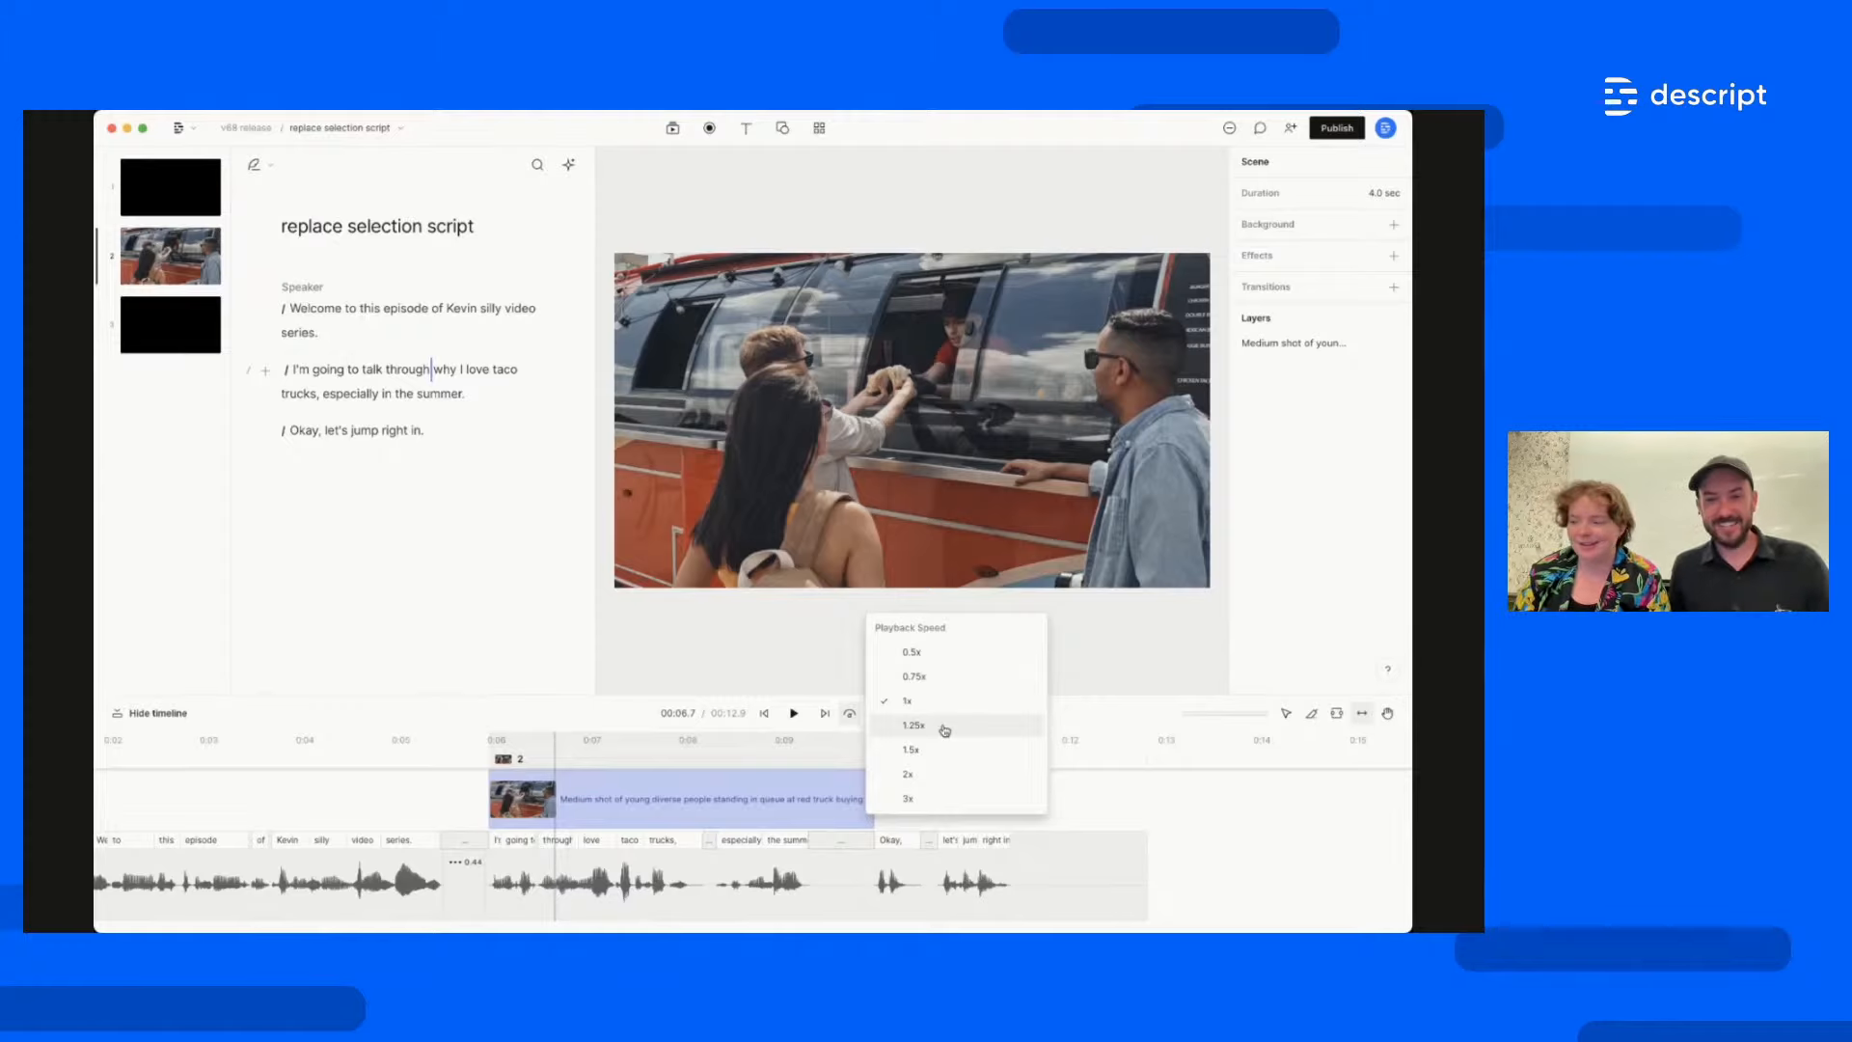
left_click(530, 666)
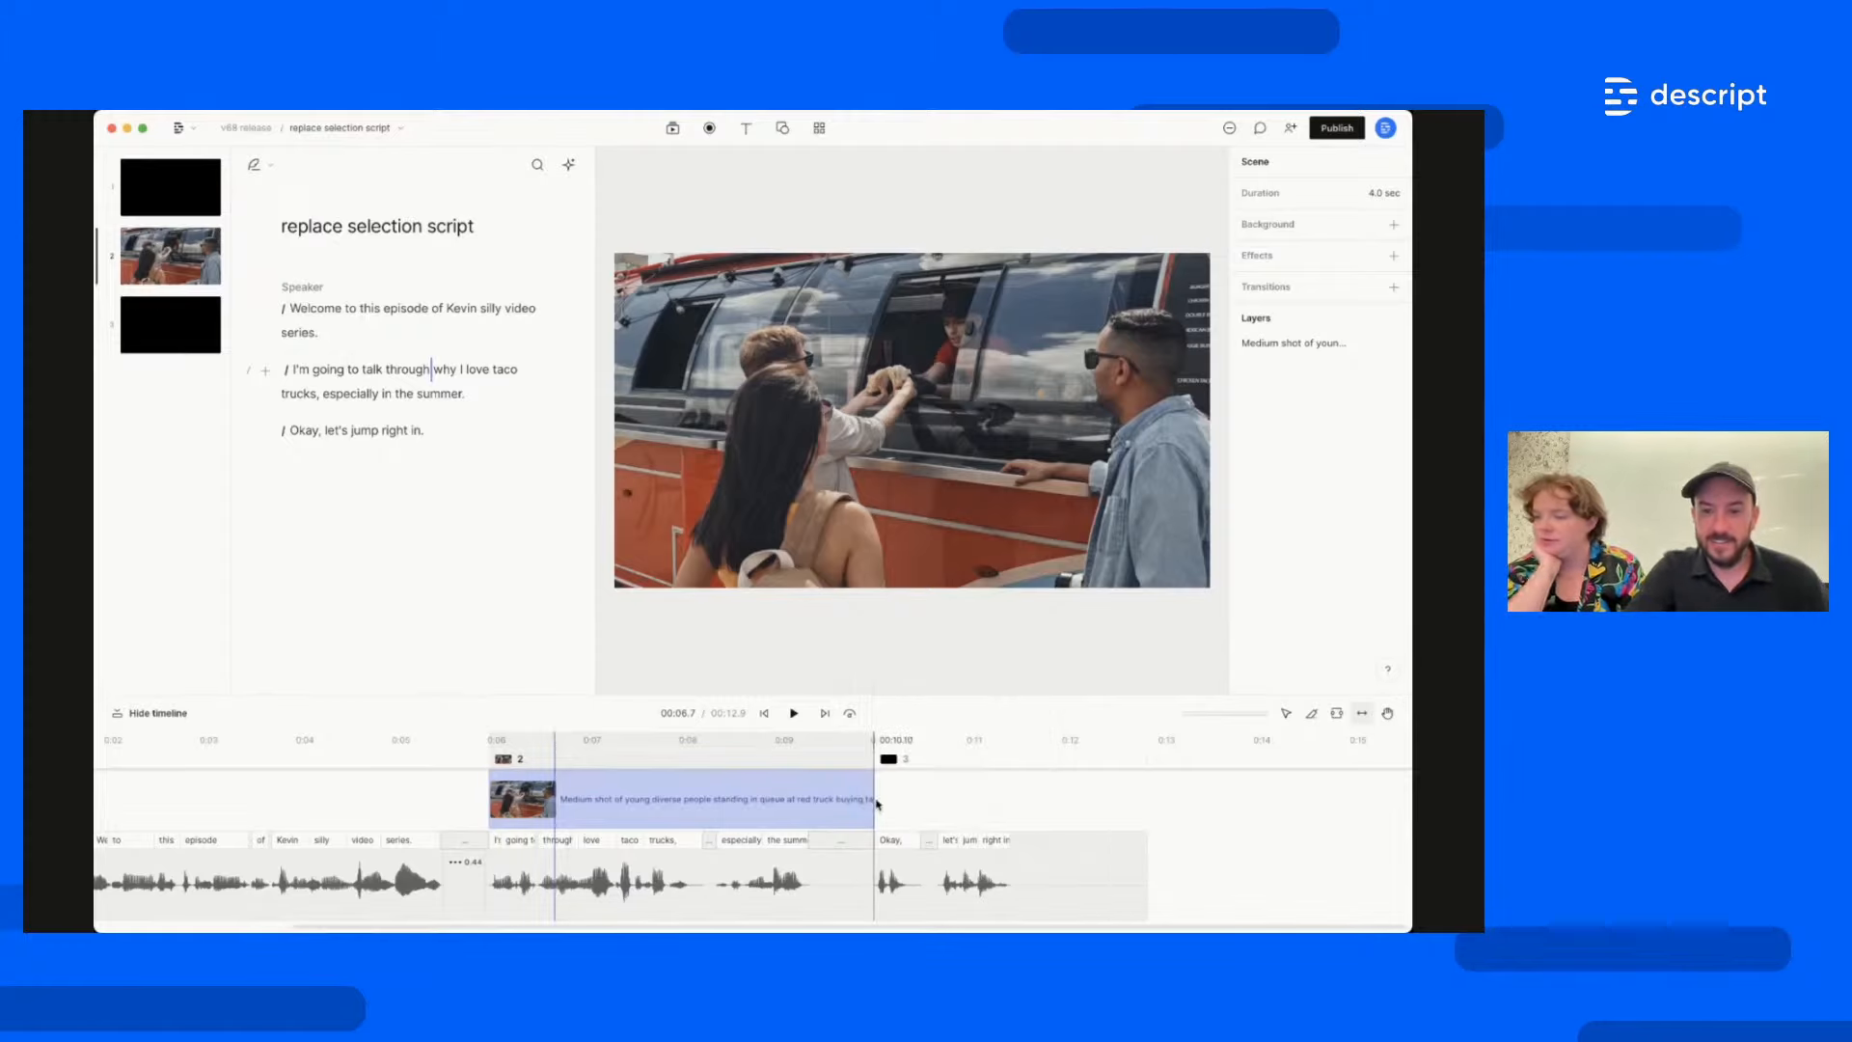
Extend the taco truck video layer past the second scene to about 0:11 in the third scene
left_click_drag(876, 800, 974, 799)
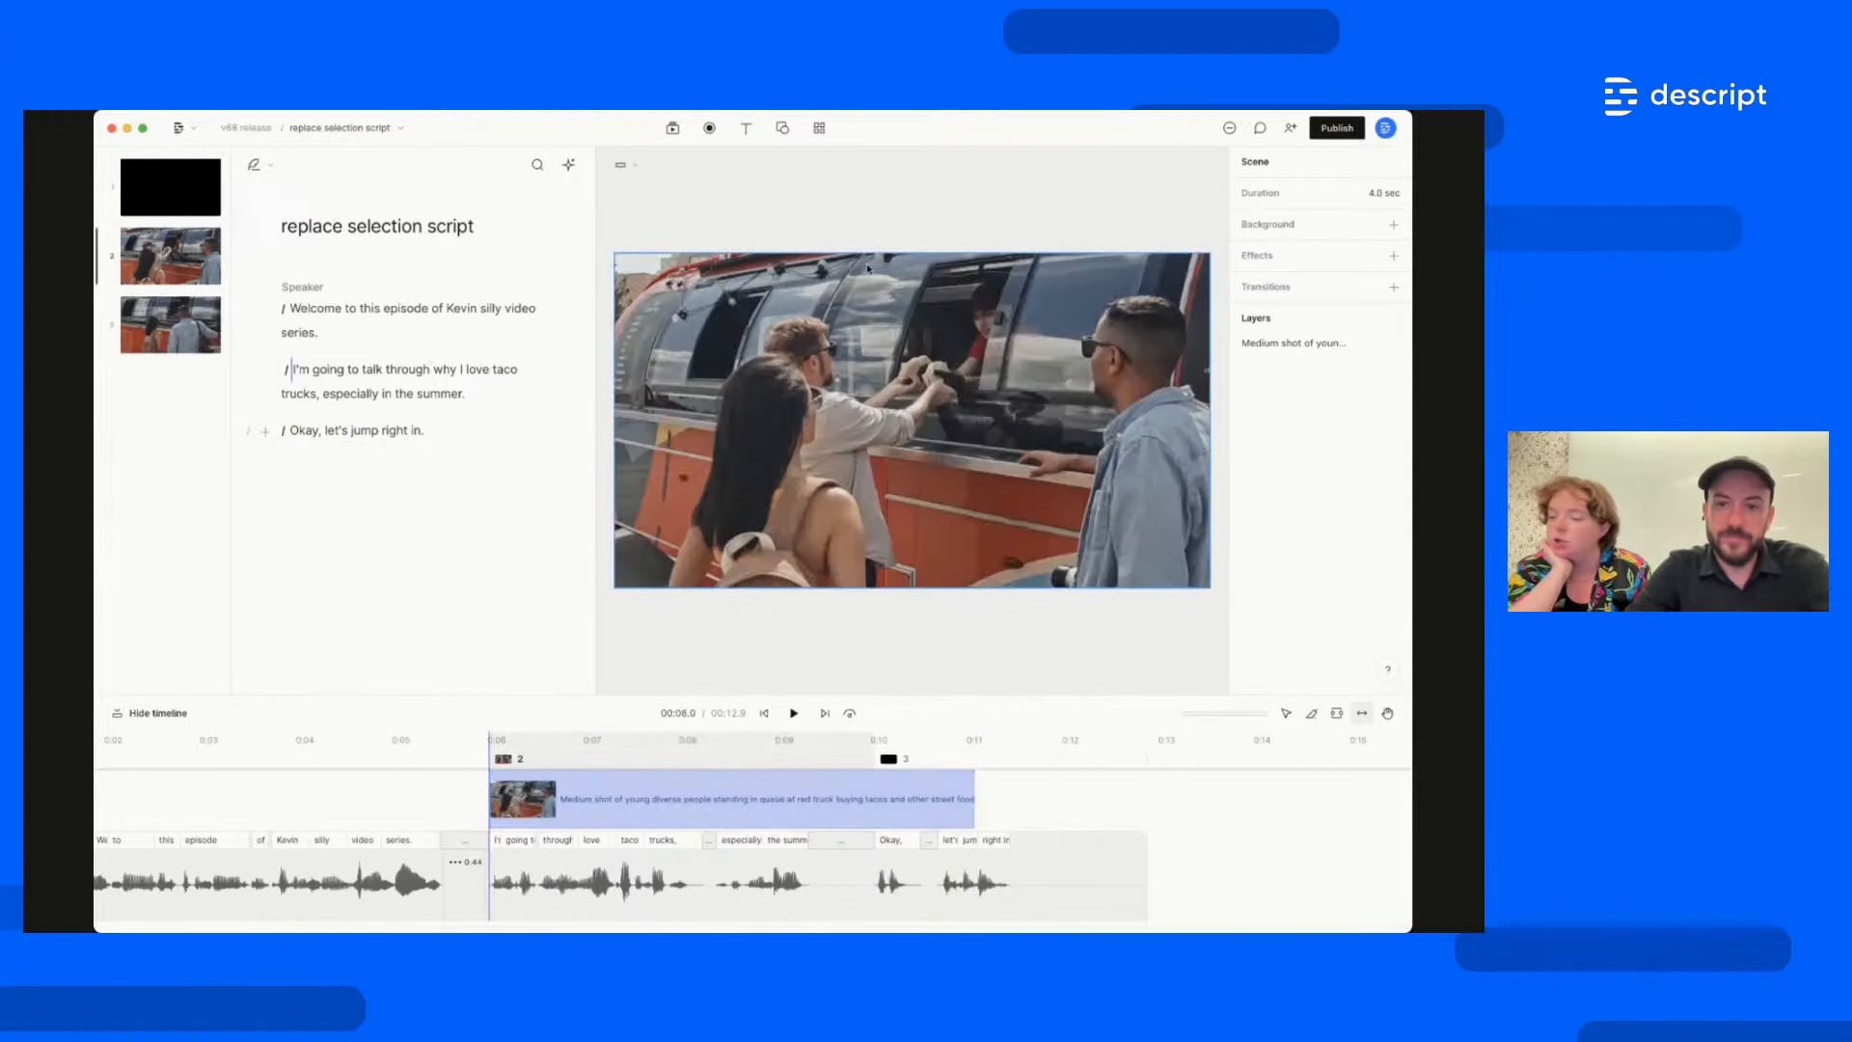
left_click(1285, 715)
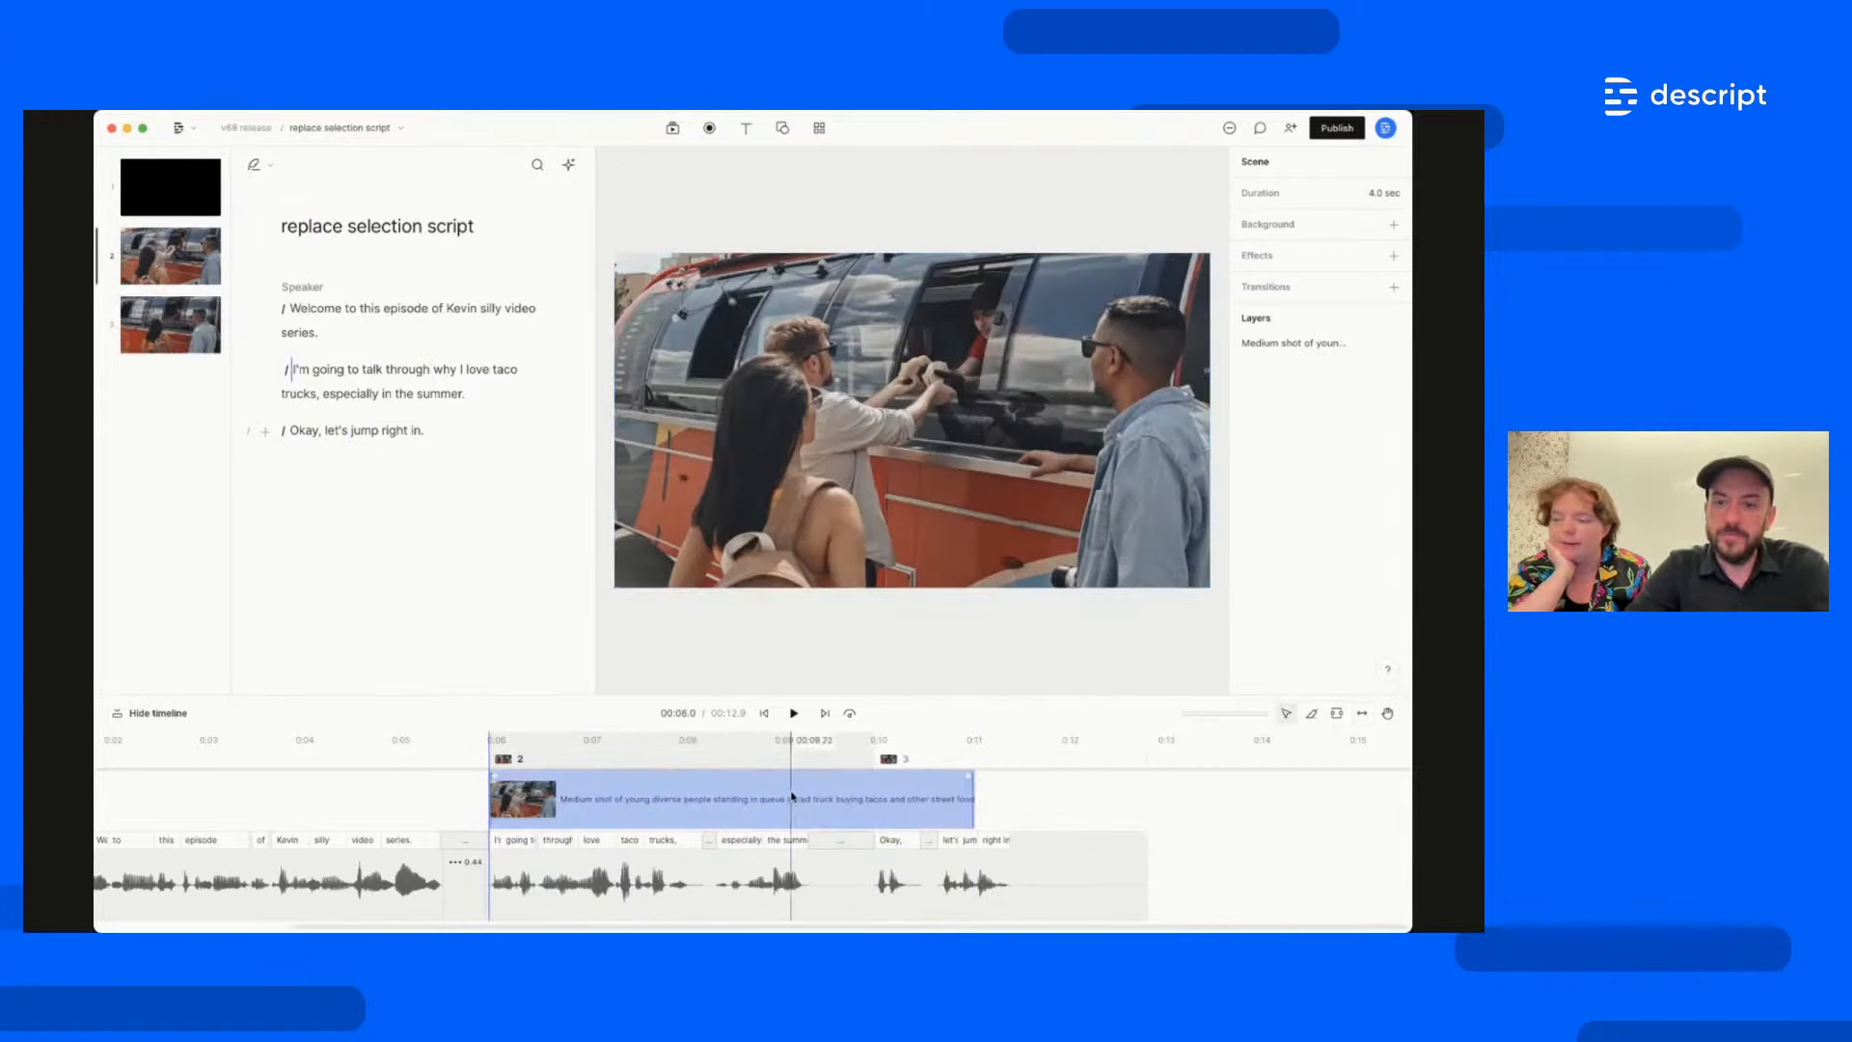
Add a title layer to the second scene and move it to the upper-left area of the video frame
left_click(528, 762)
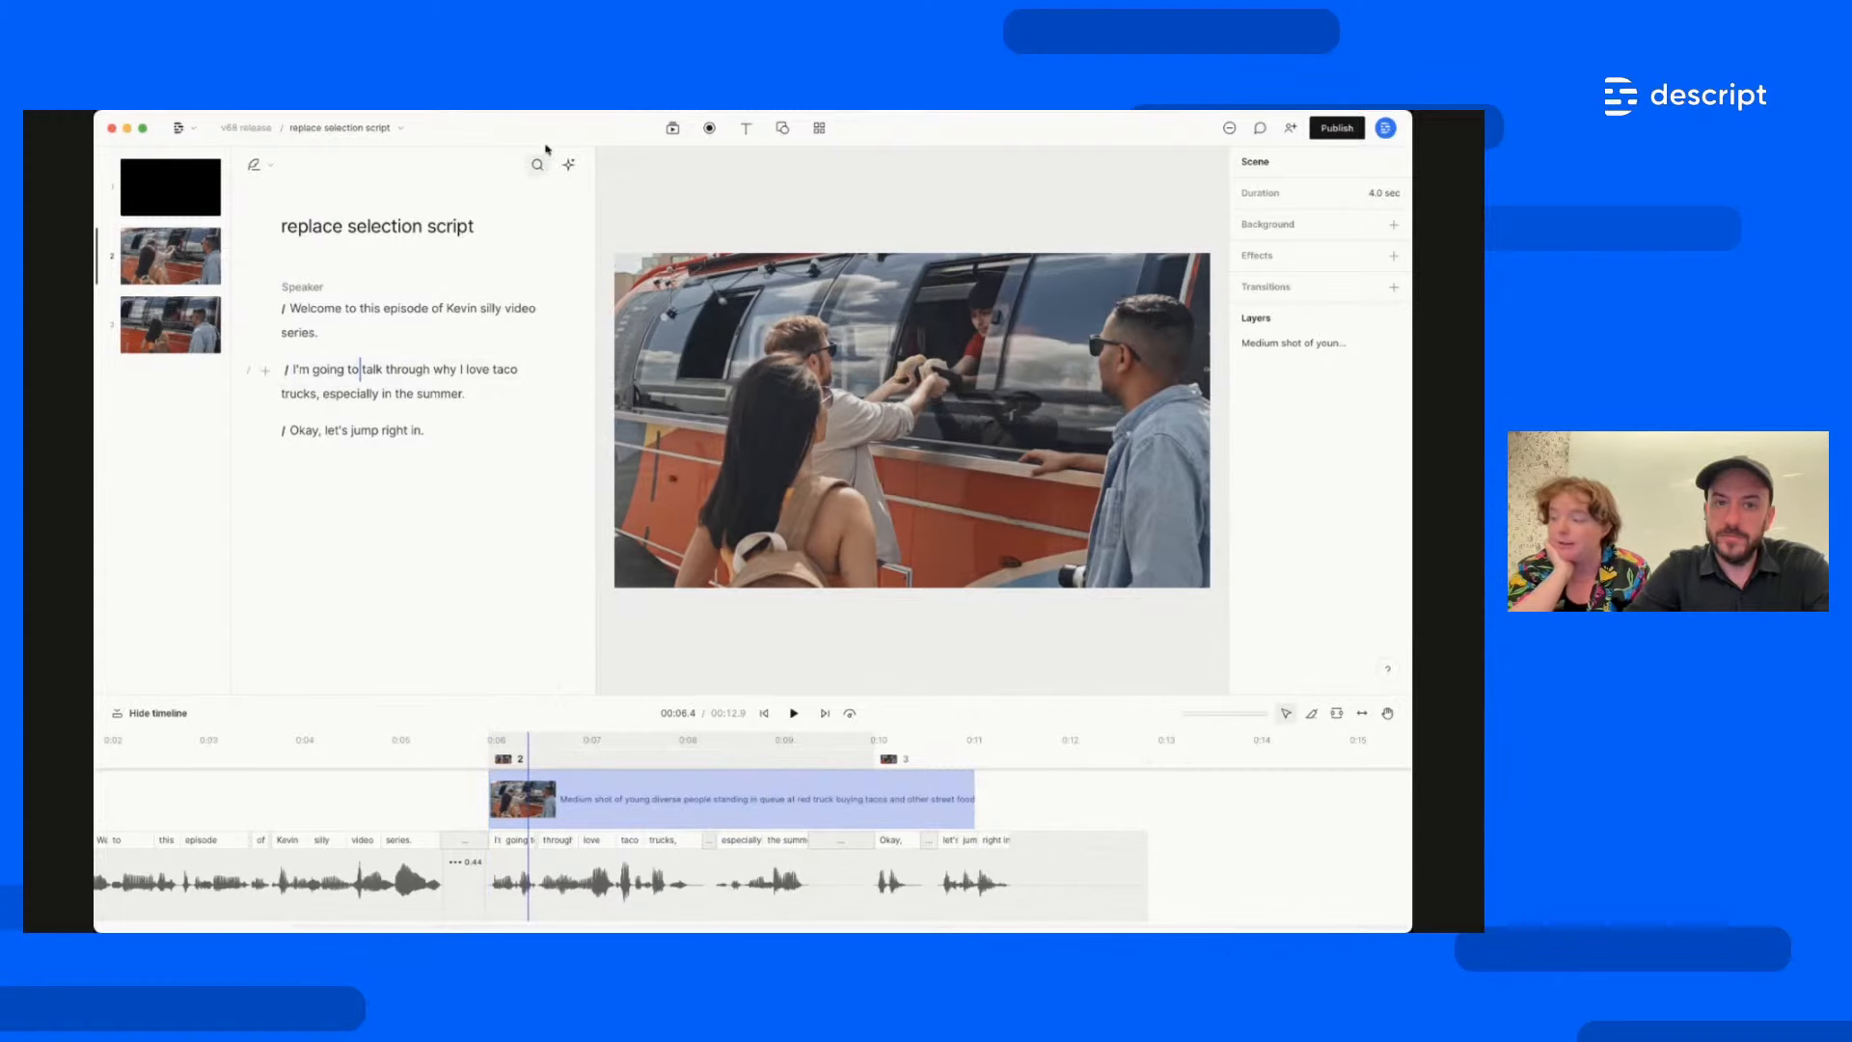
left_click(744, 130)
left_click(762, 162)
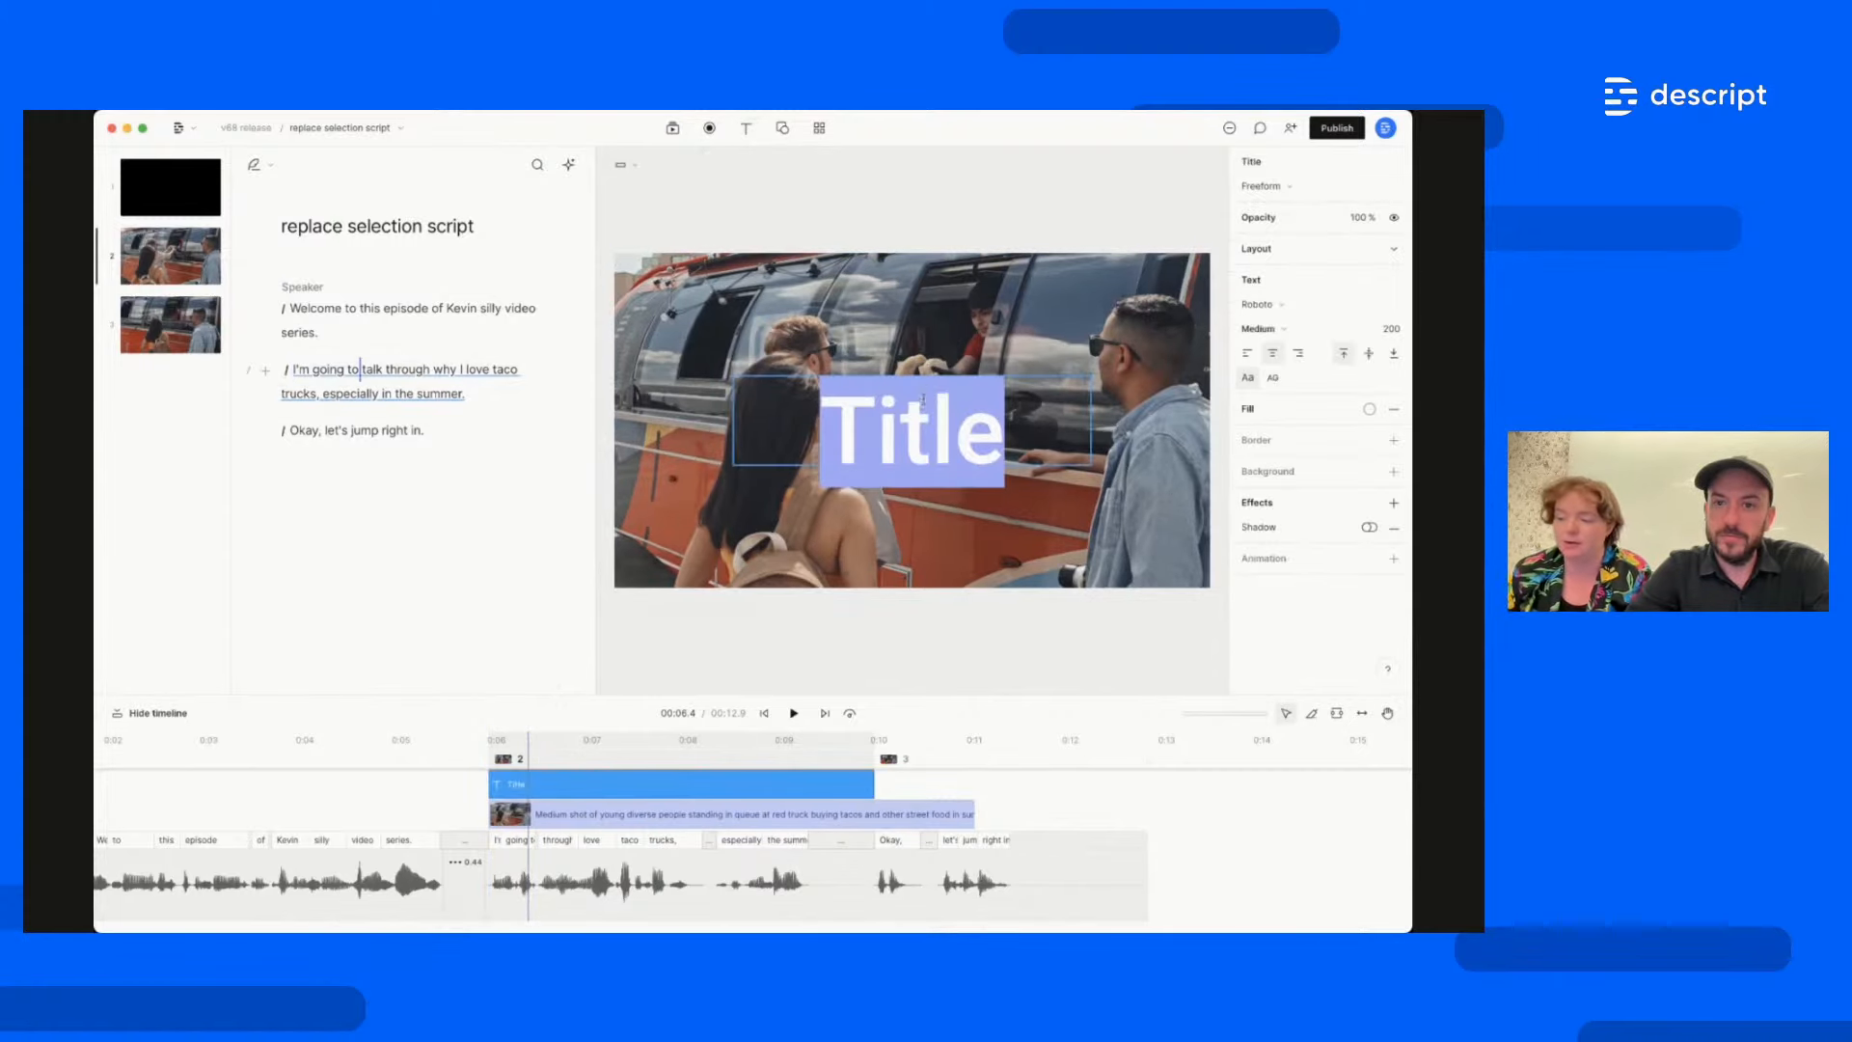
left_click(1034, 637)
left_click(940, 460)
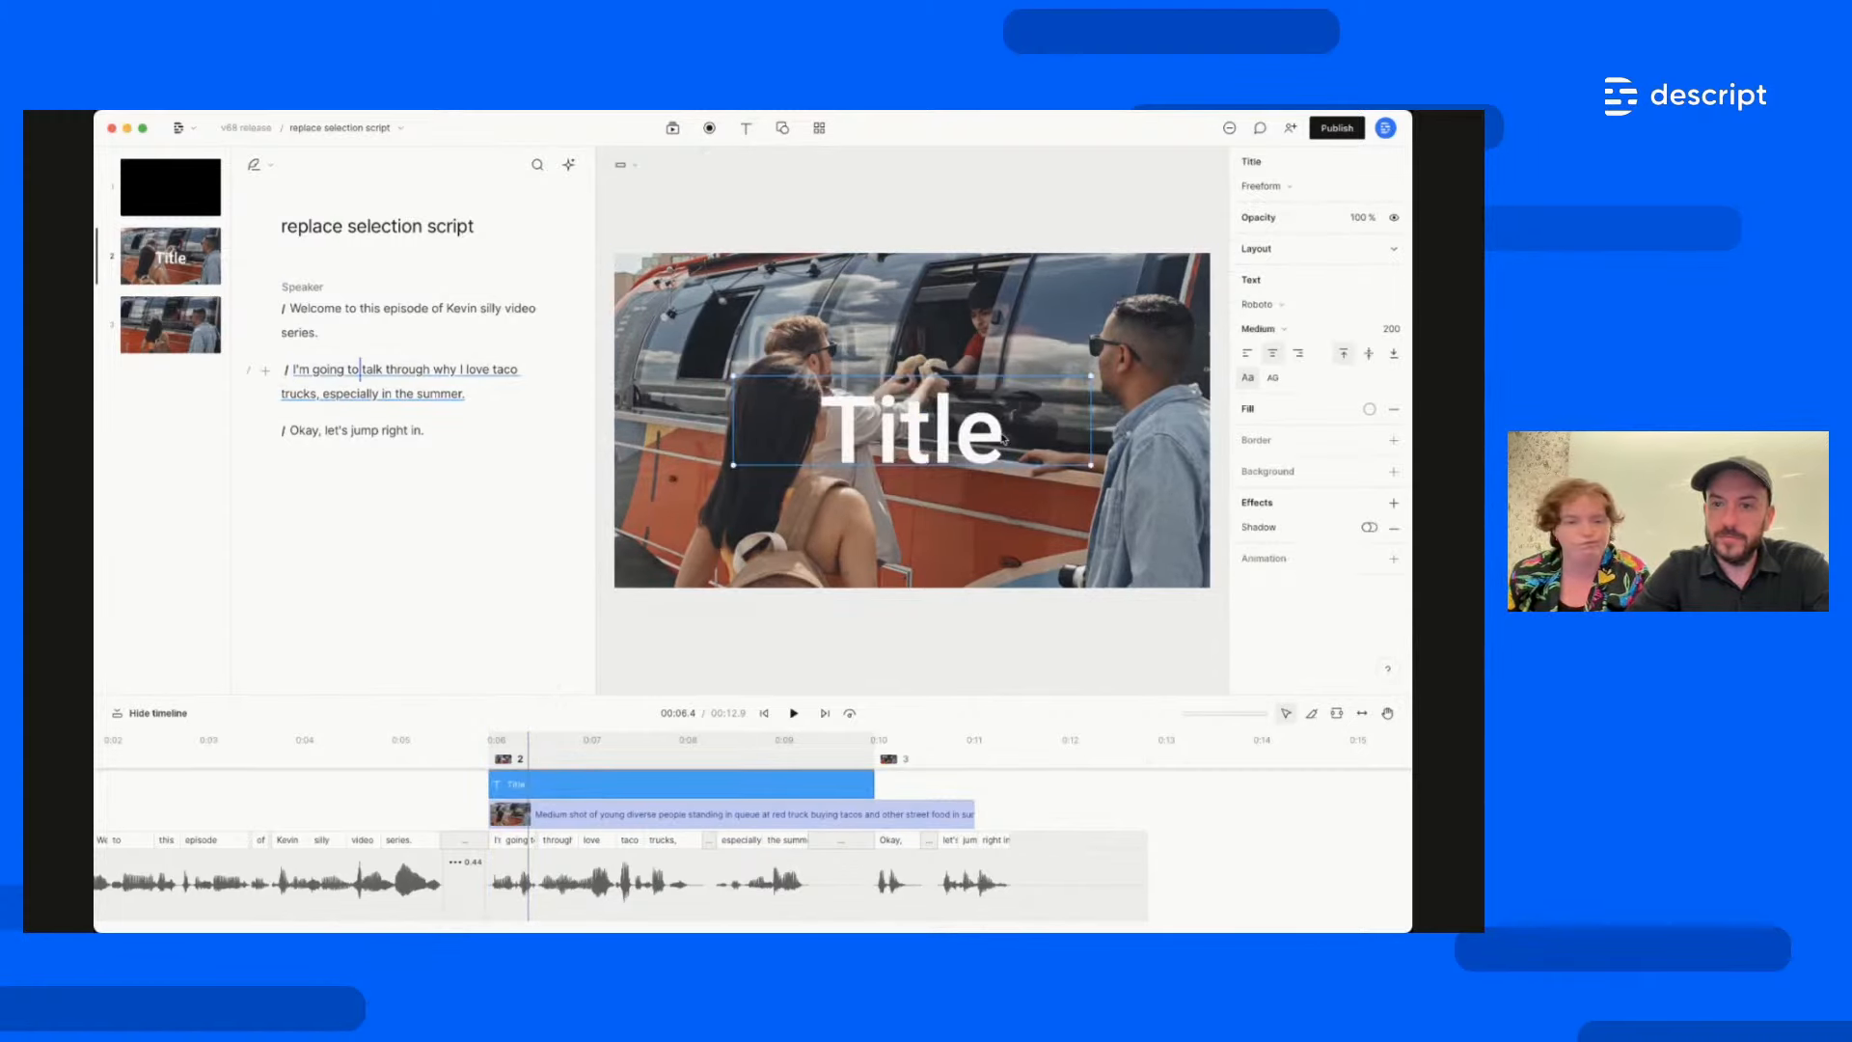
left_click_drag(999, 435, 922, 403)
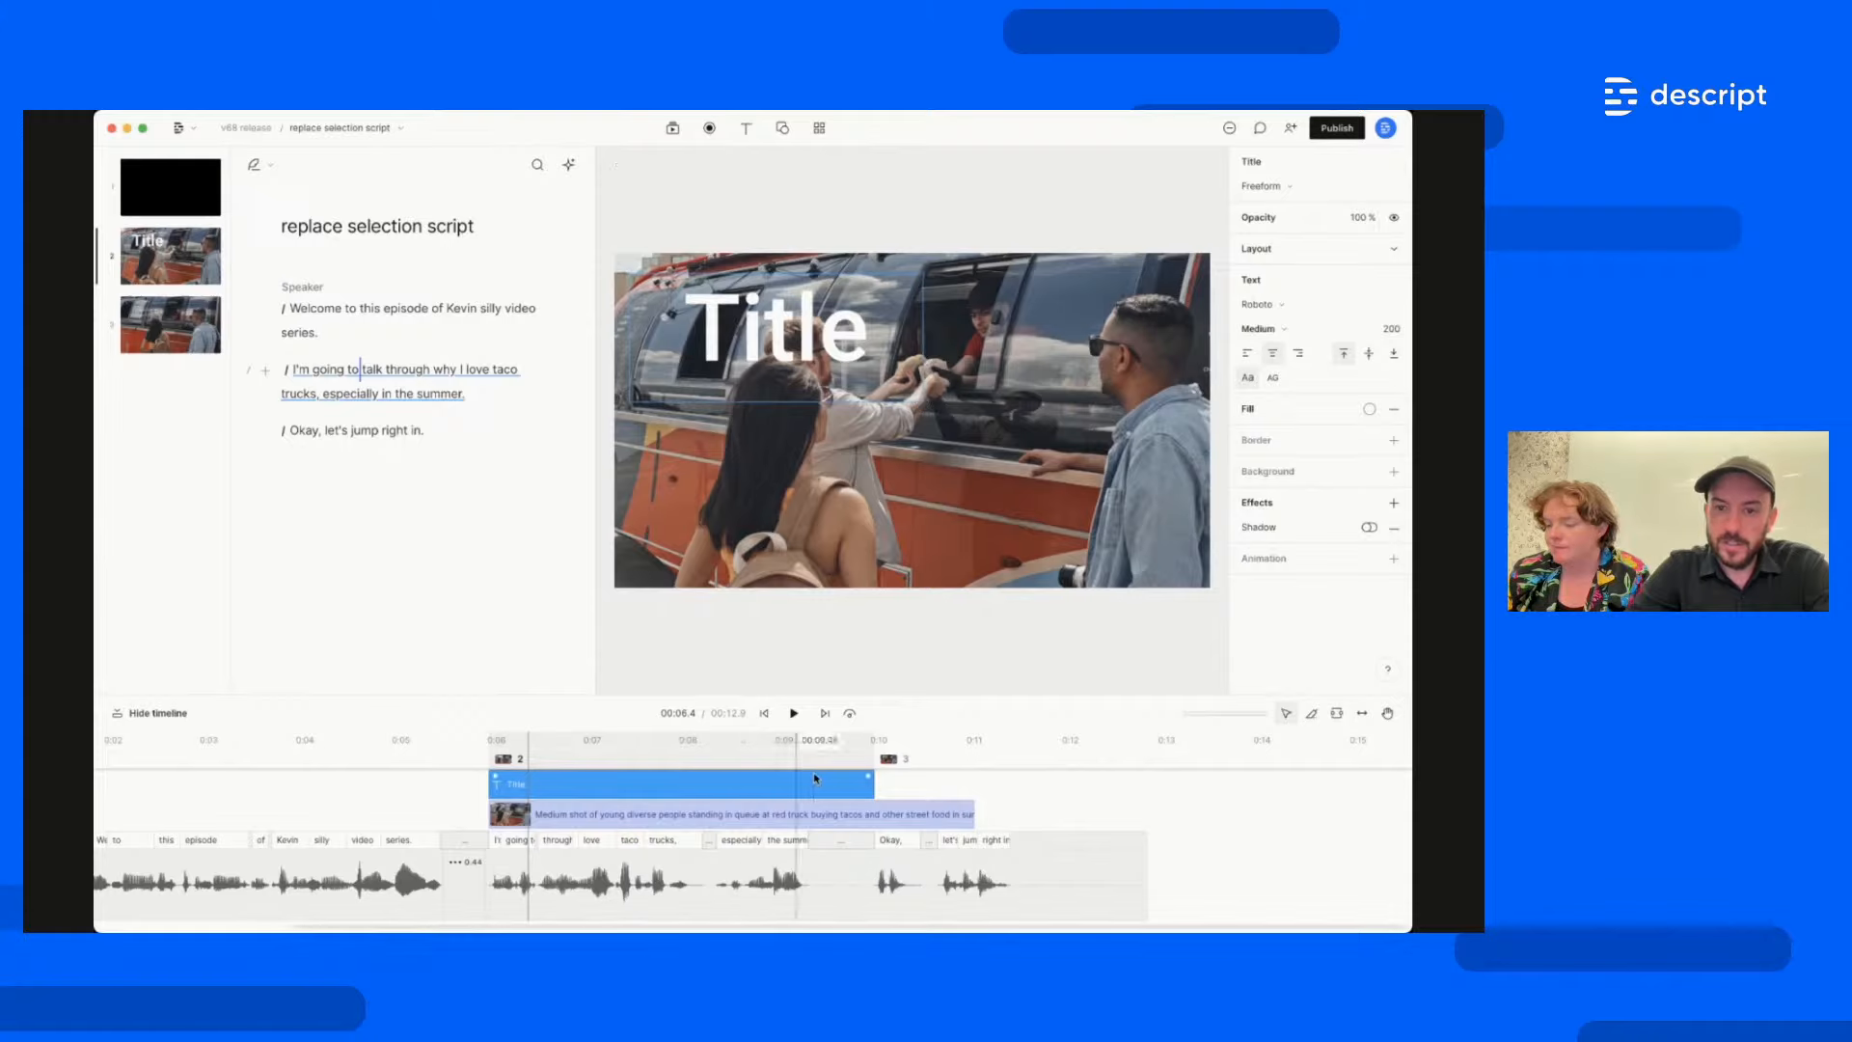
Draw a rectangle in the second scene, fill it with red and move it over the title
left_click(783, 128)
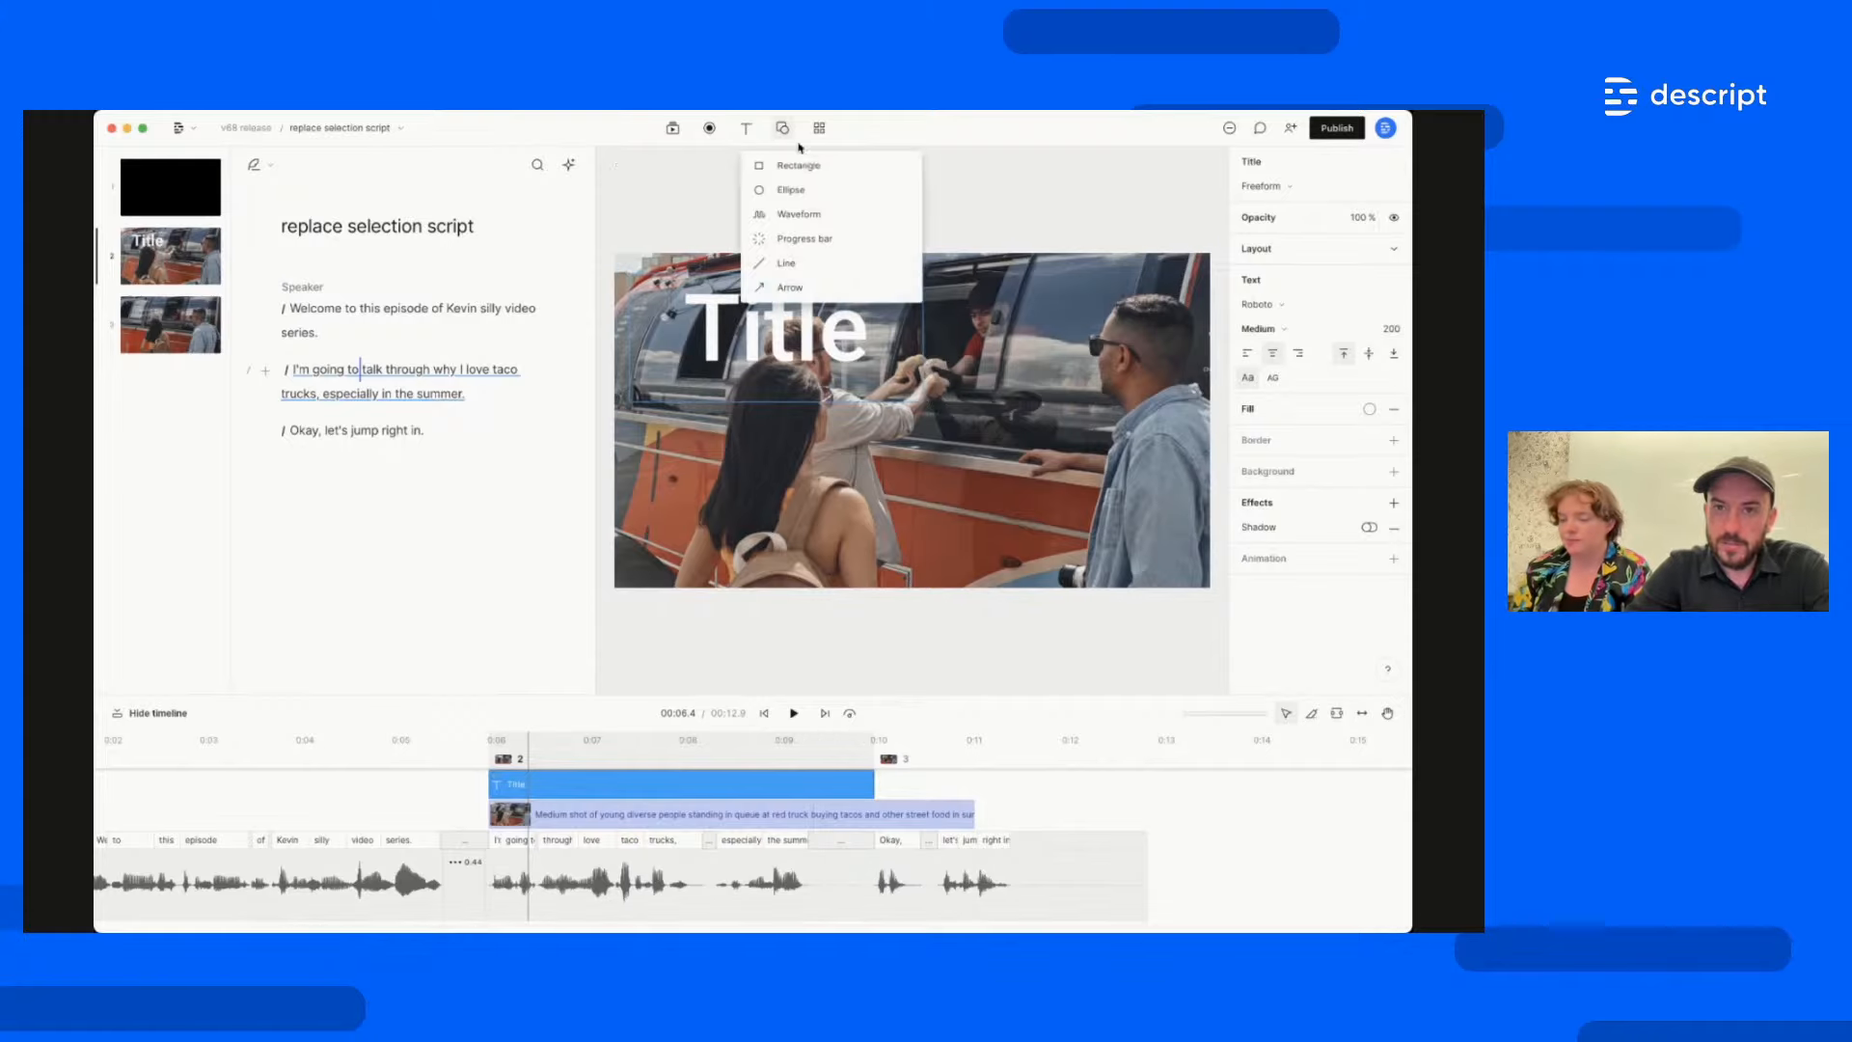
left_click(809, 164)
left_click_drag(1061, 569, 1046, 402)
left_click(1369, 256)
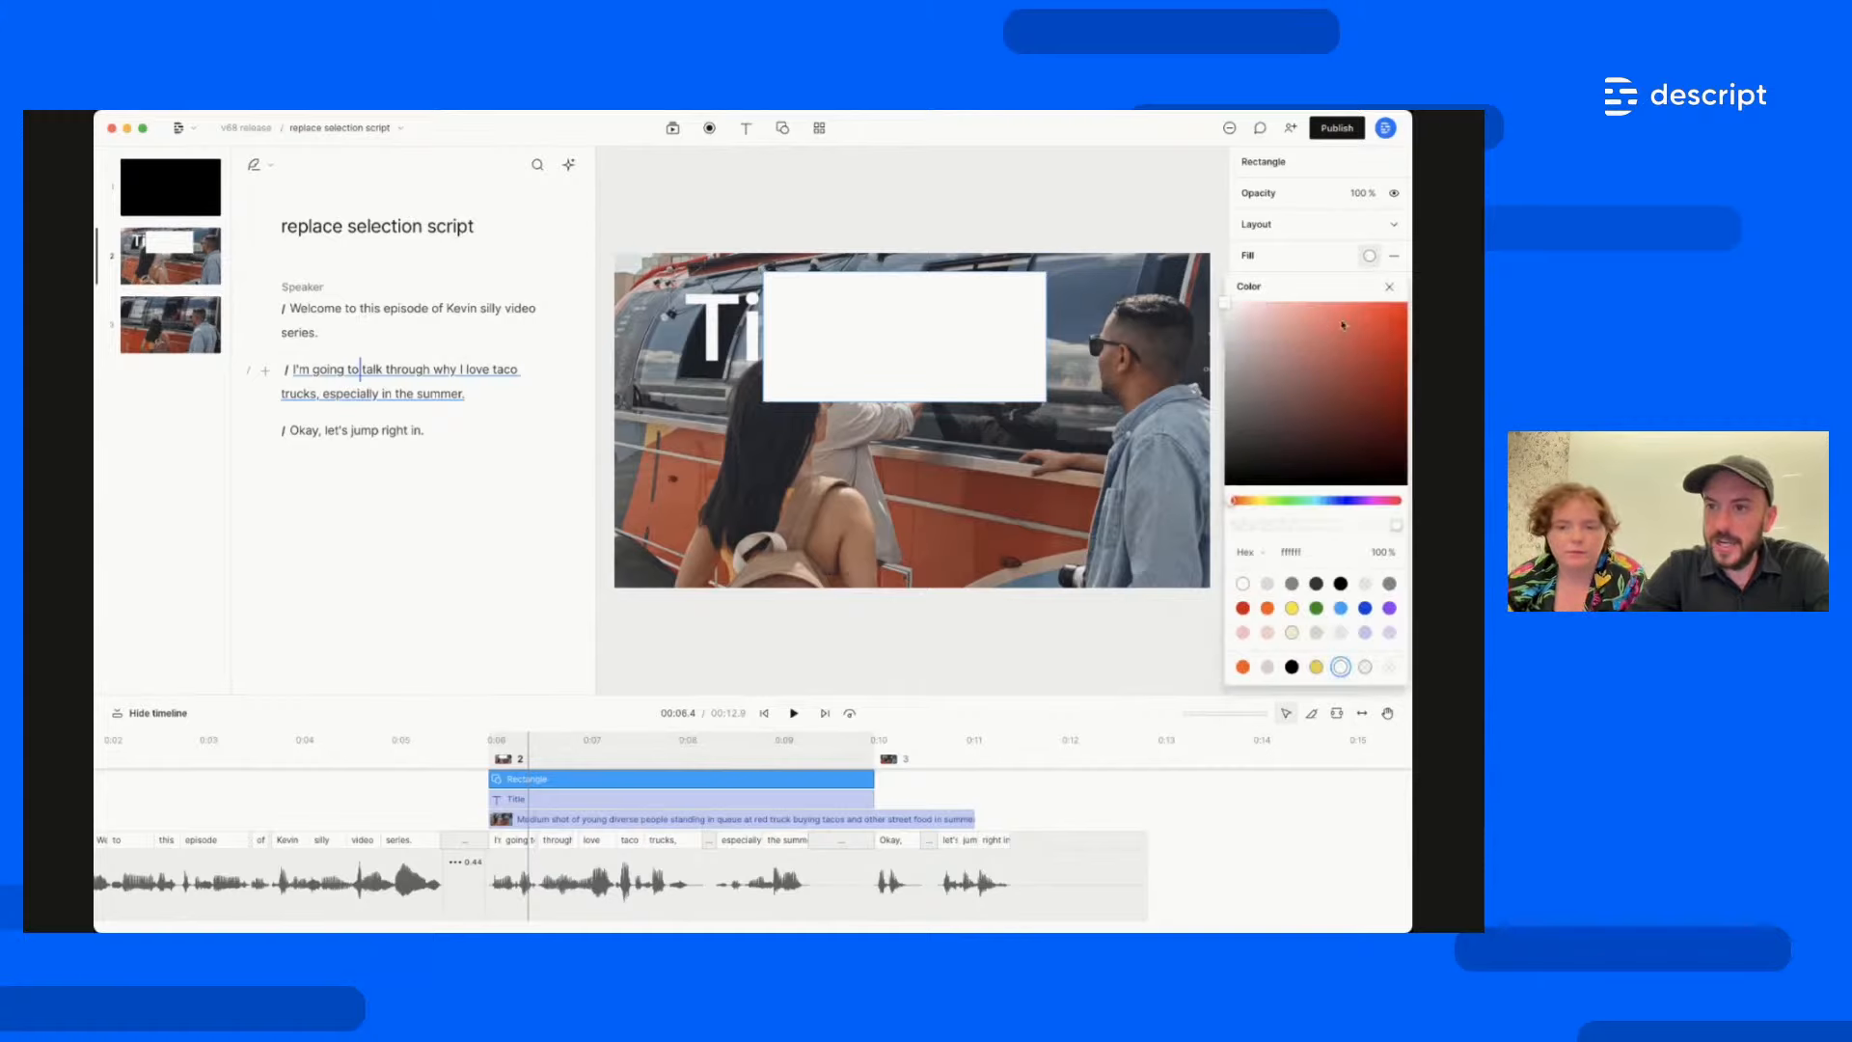
left_click(1382, 313)
left_click(1389, 287)
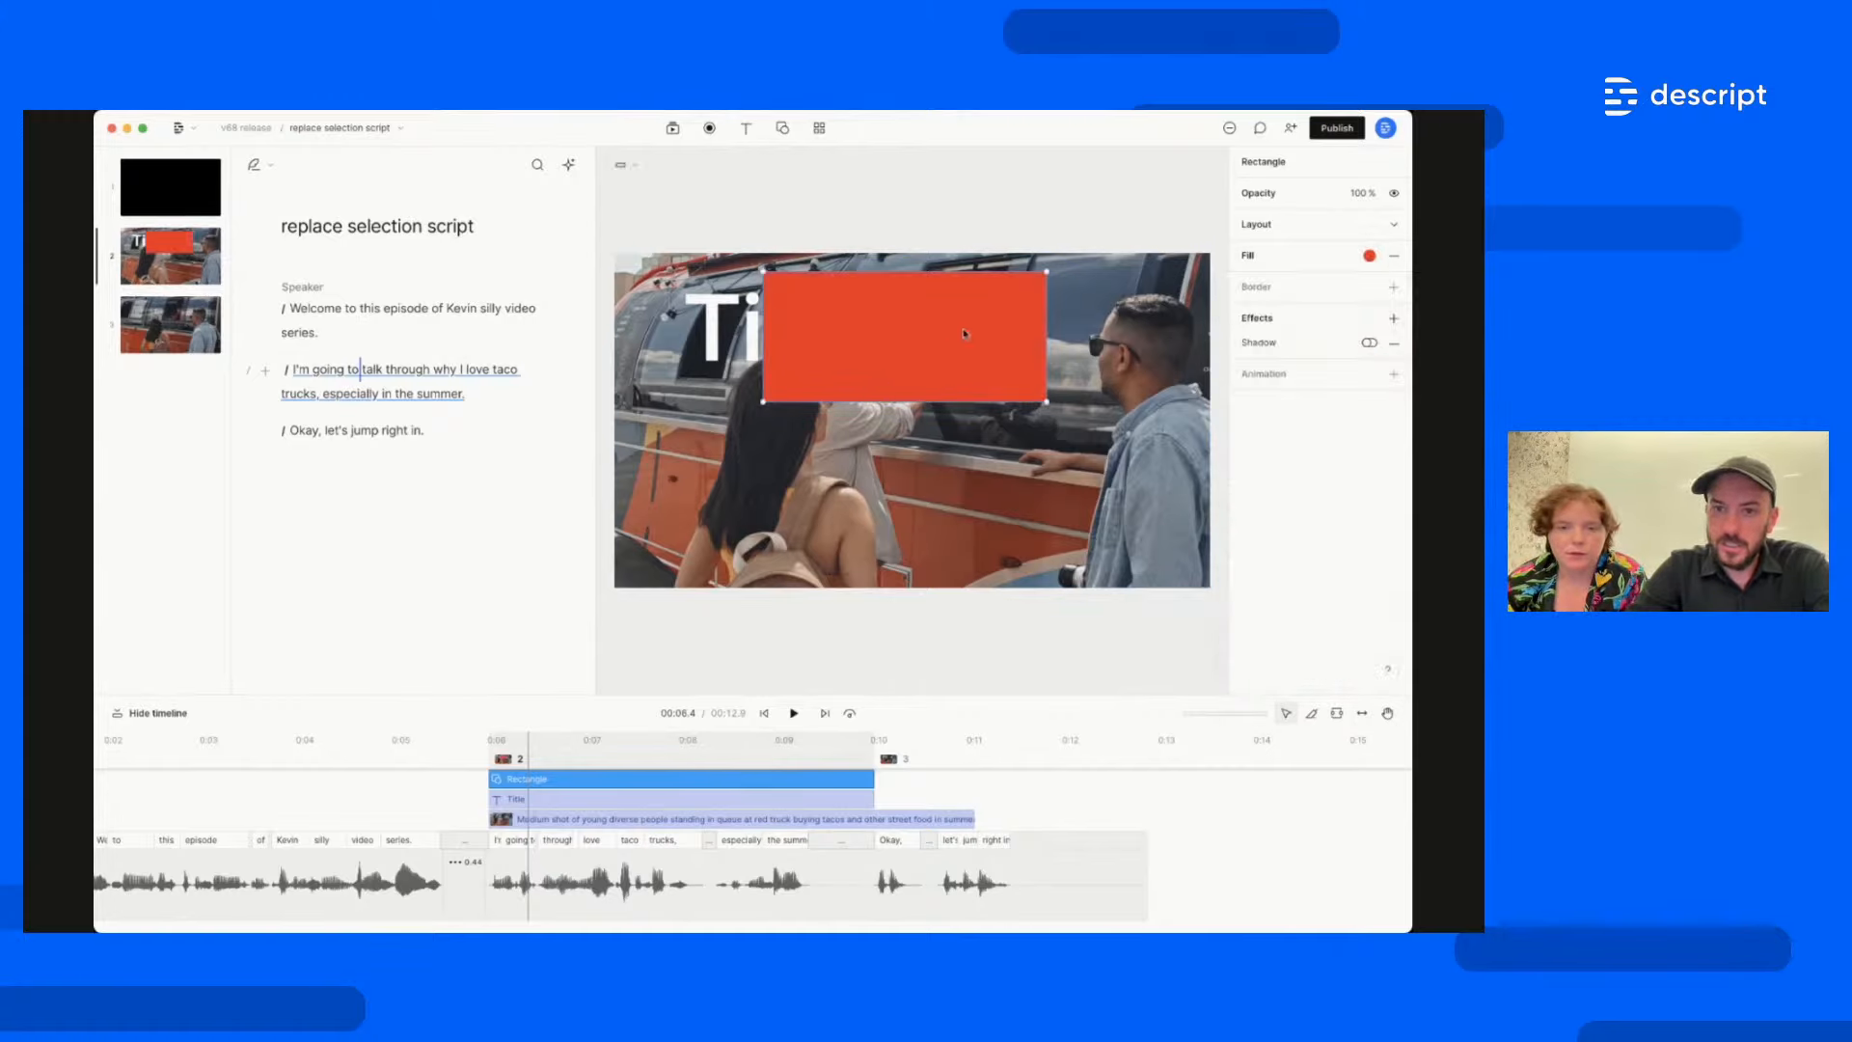
left_click_drag(955, 337, 879, 355)
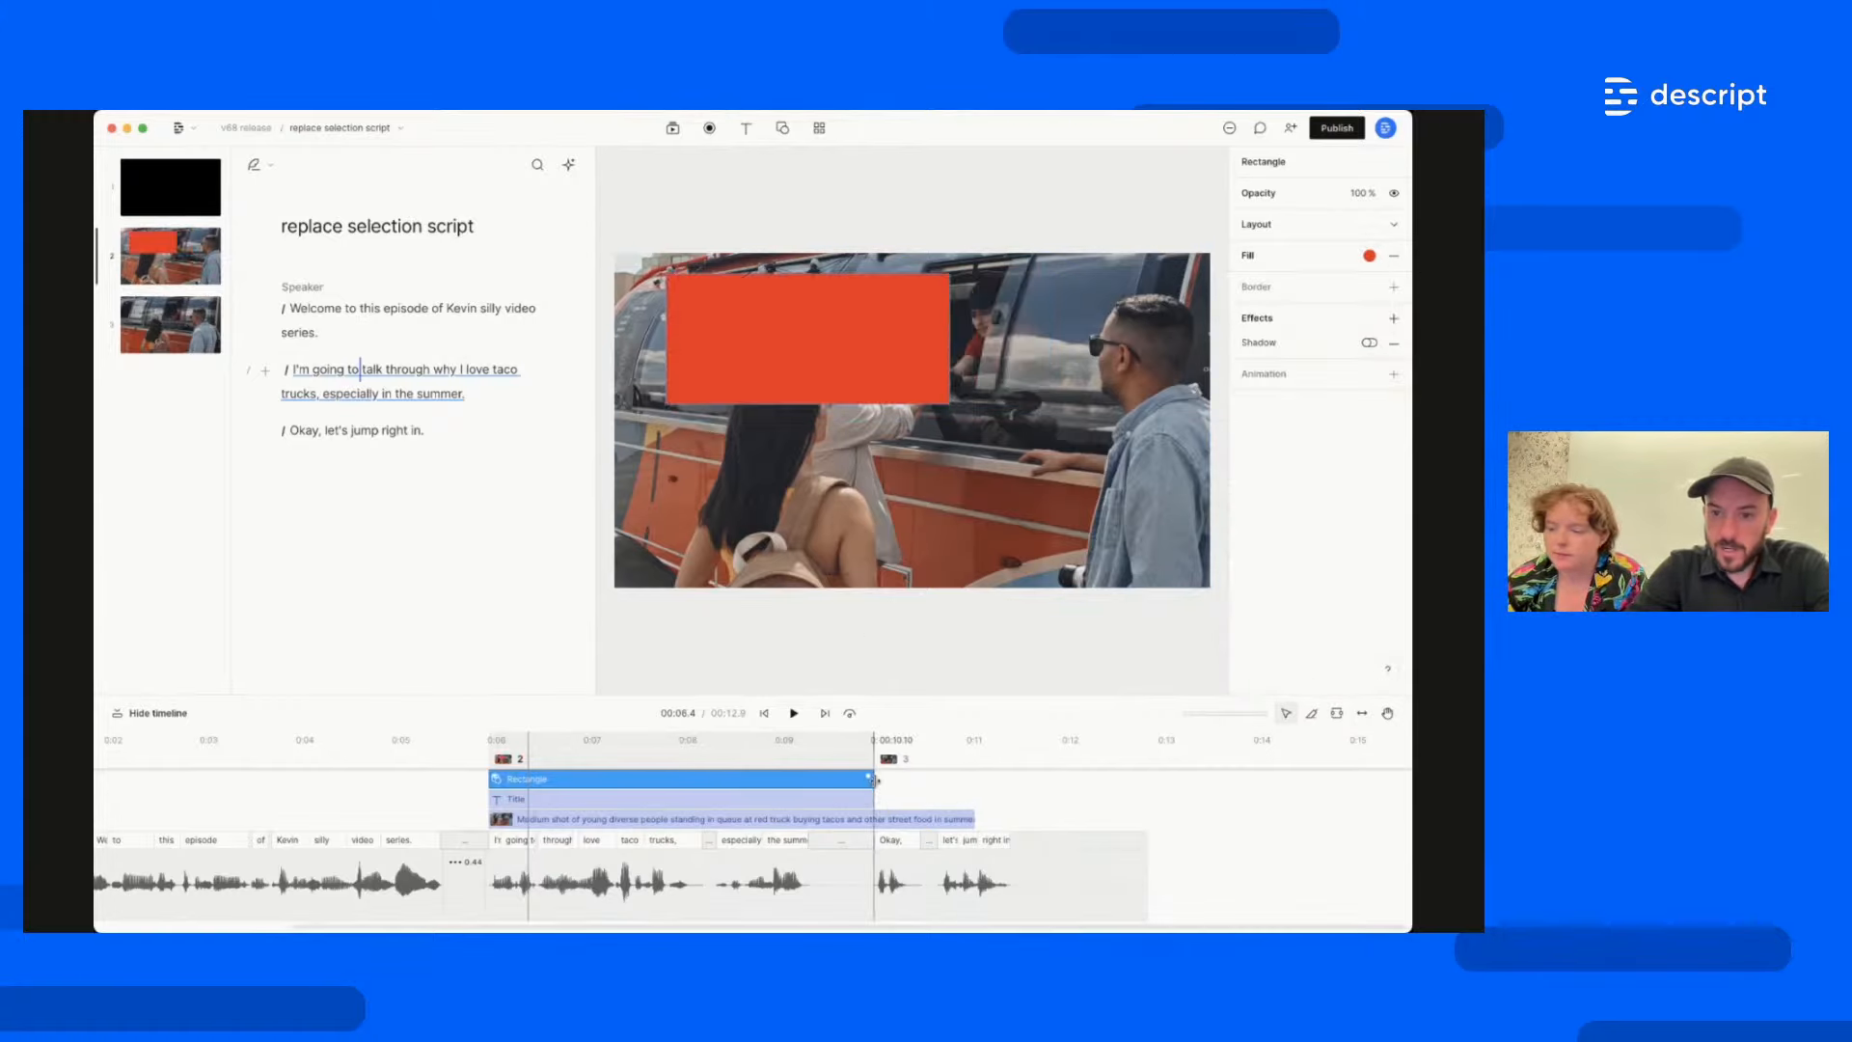
Extend the rectangle and title layers through the third scene to the end of the composition
left_click_drag(874, 779, 1145, 780)
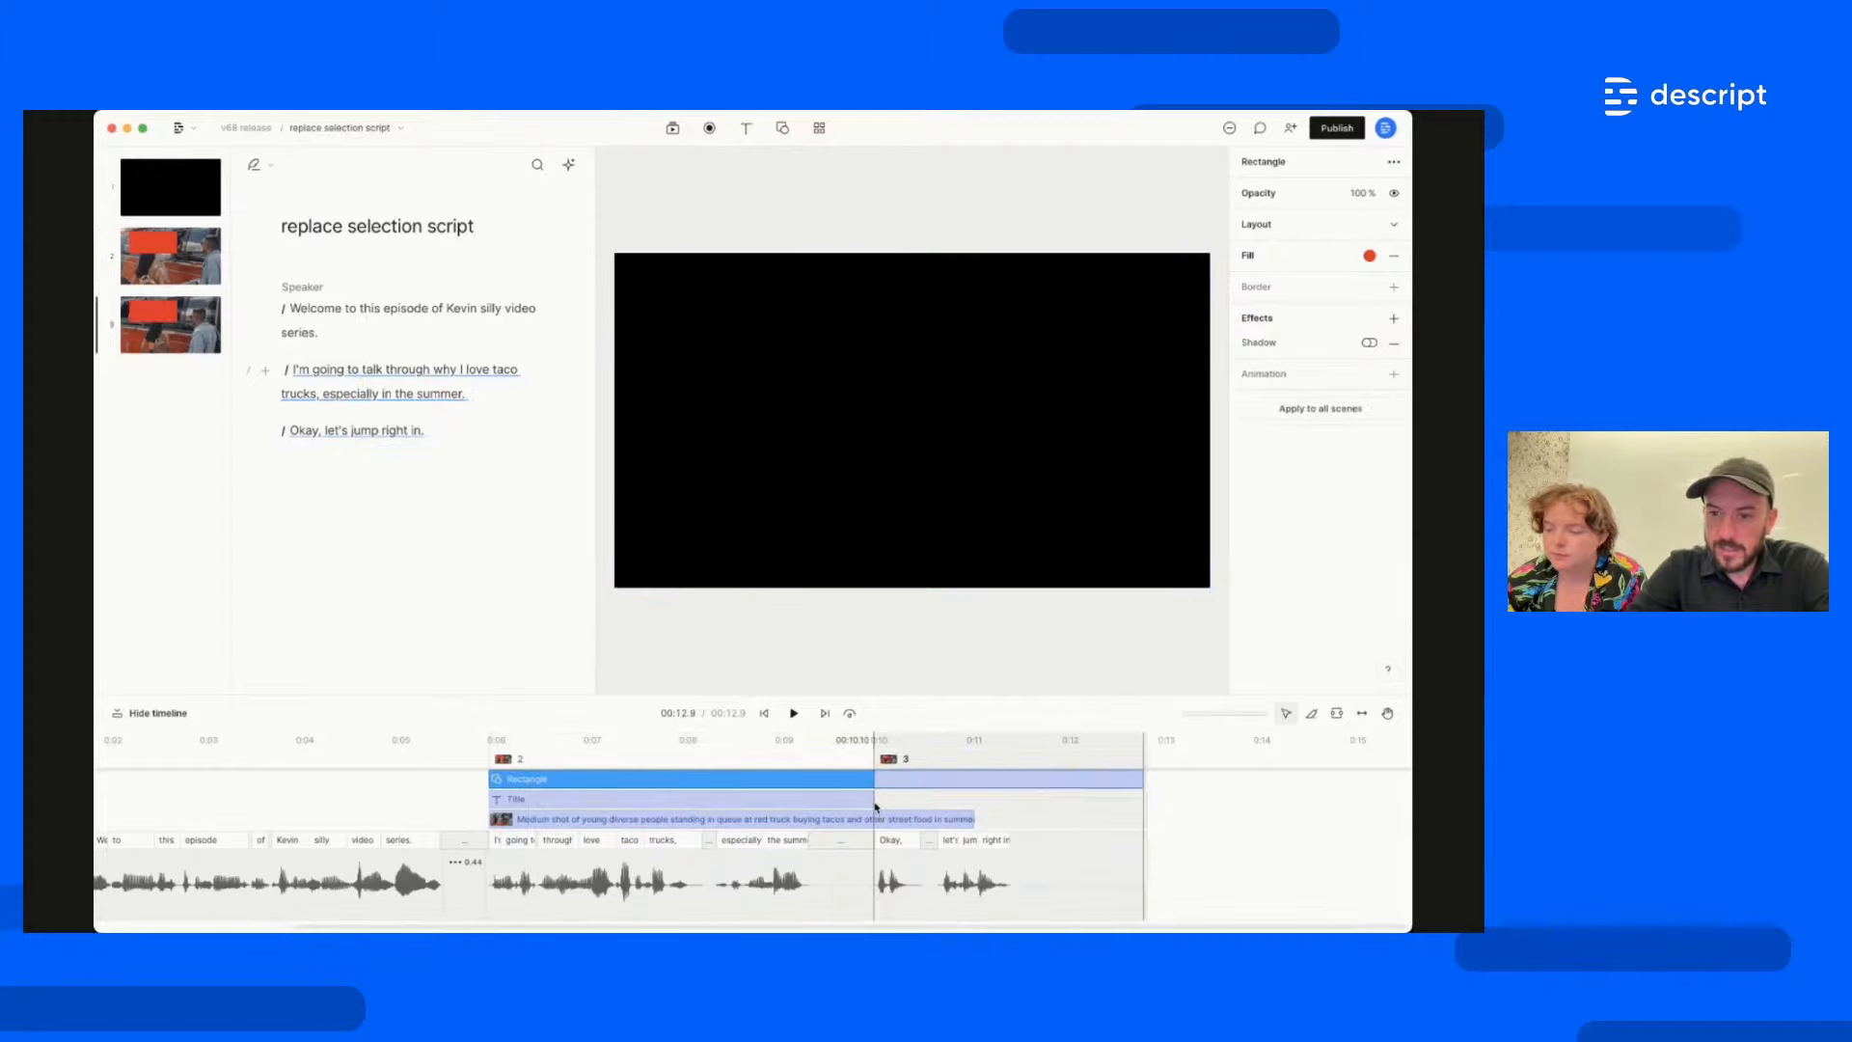
left_click_drag(871, 802, 1148, 808)
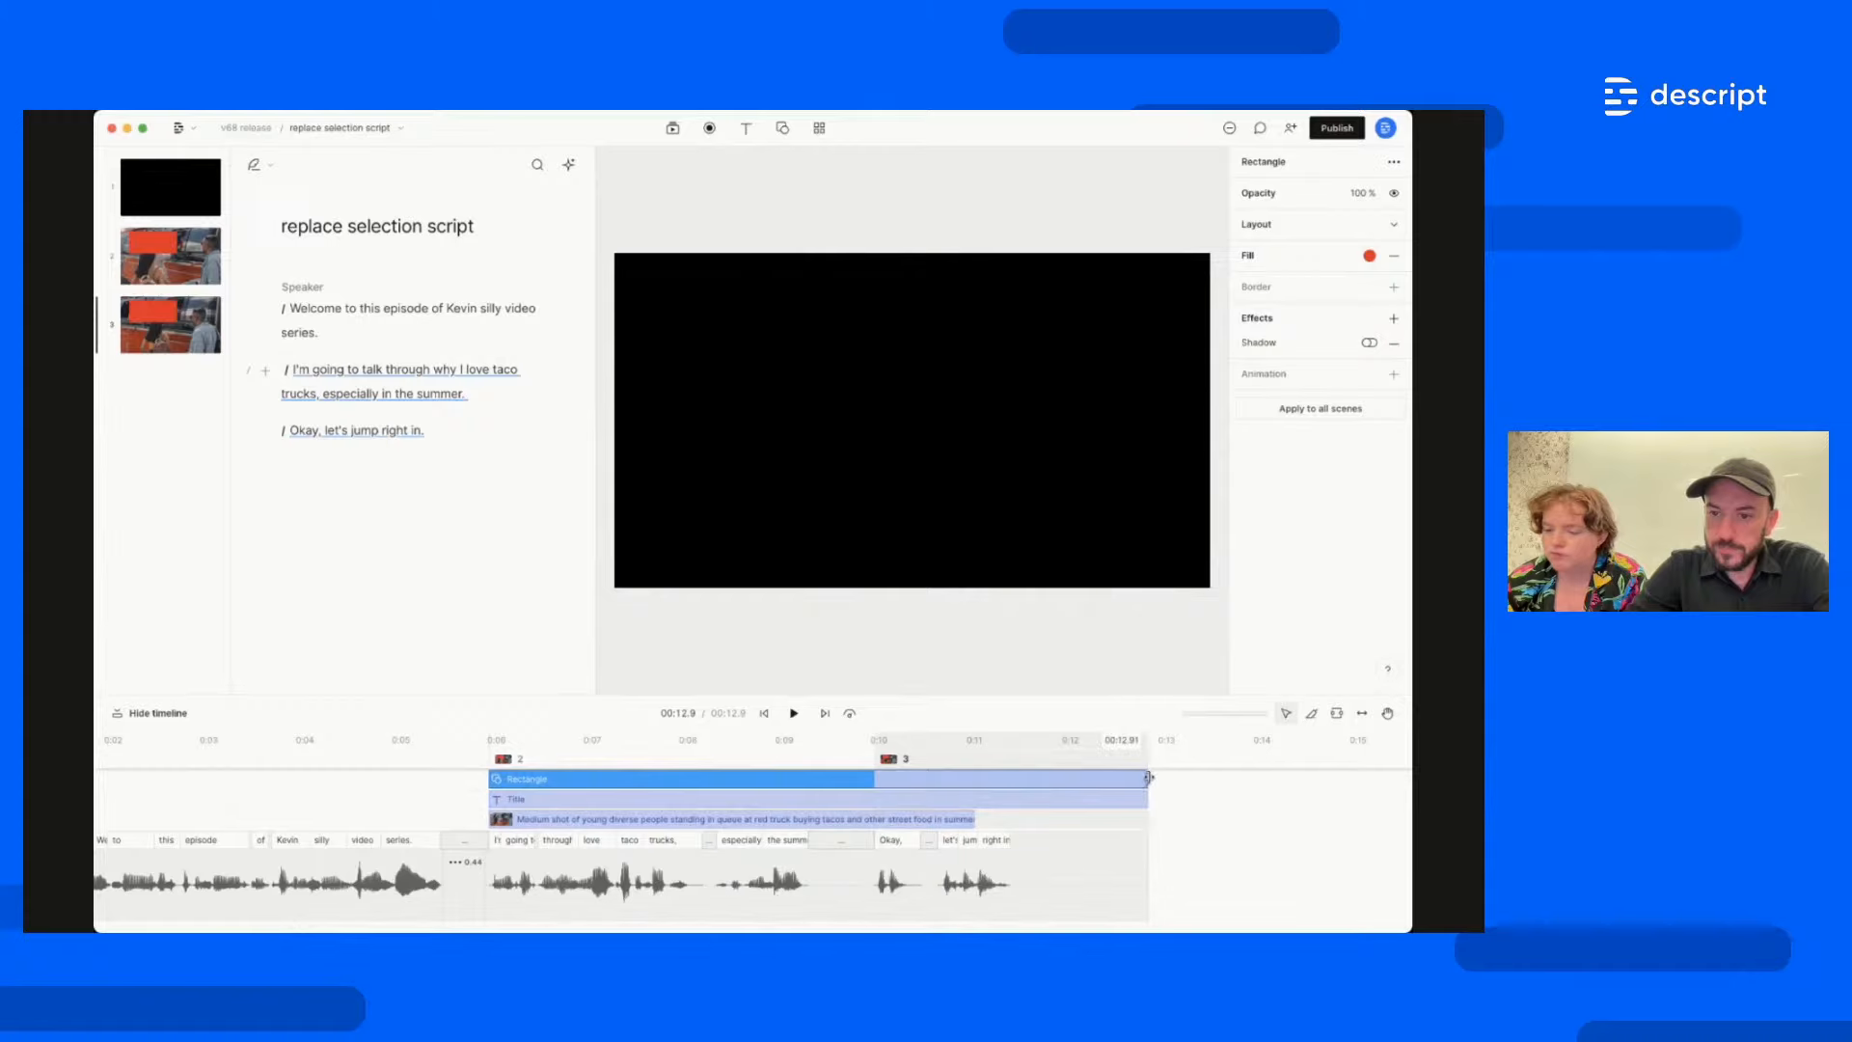
left_click(828, 780)
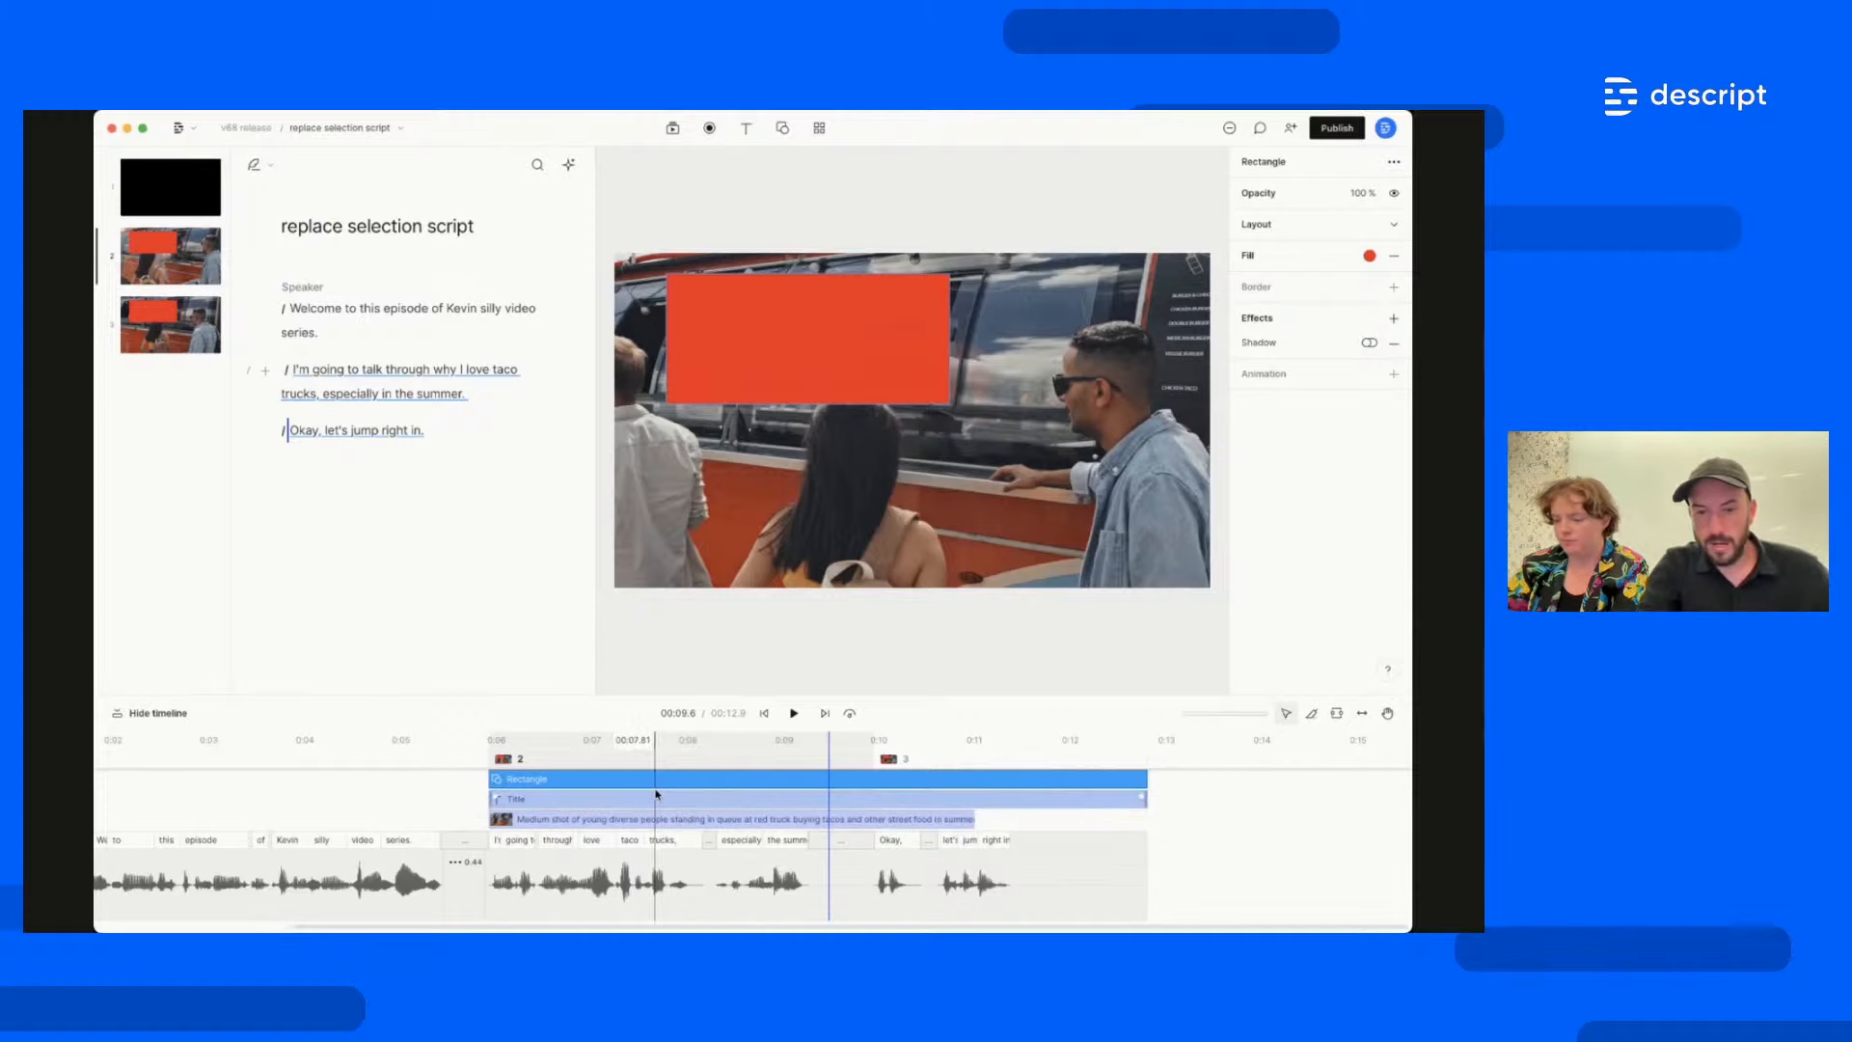
Bring the title layer to the front of the red rectangle and check it in the second and third scenes
left_click(618, 798)
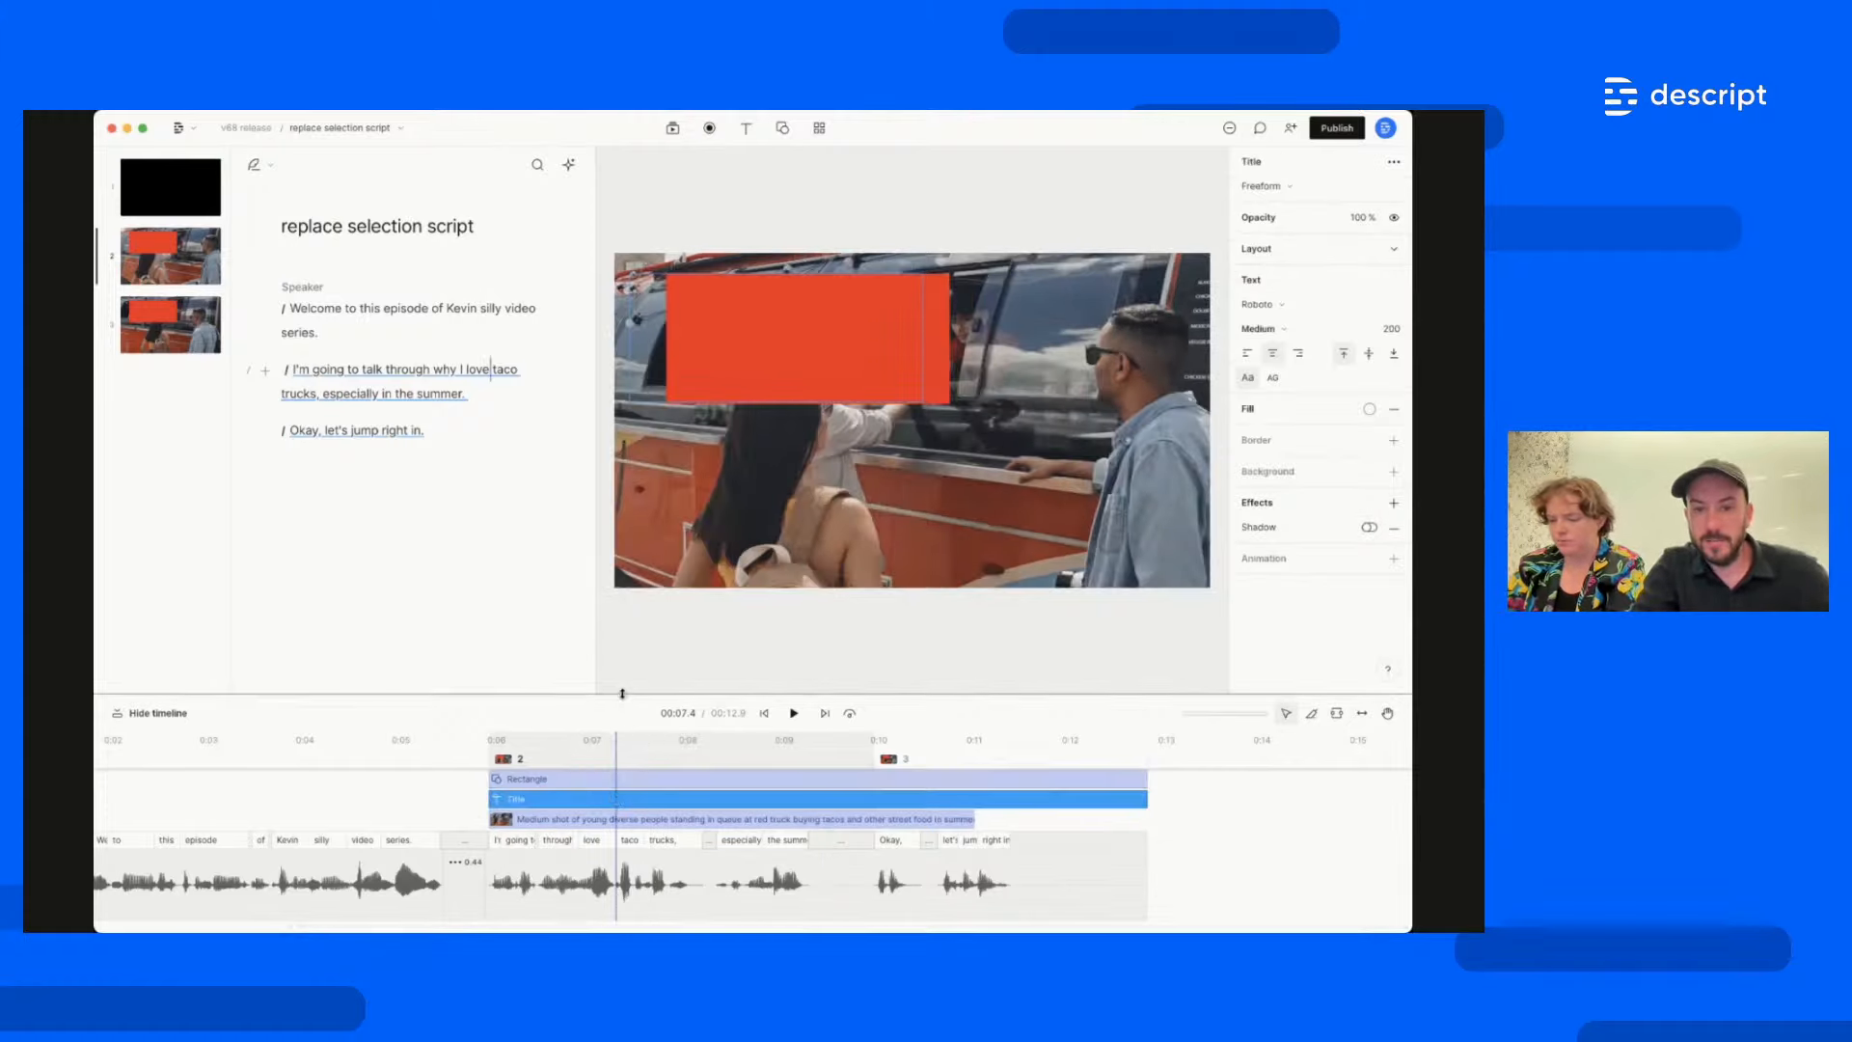
left_click_drag(623, 695, 622, 624)
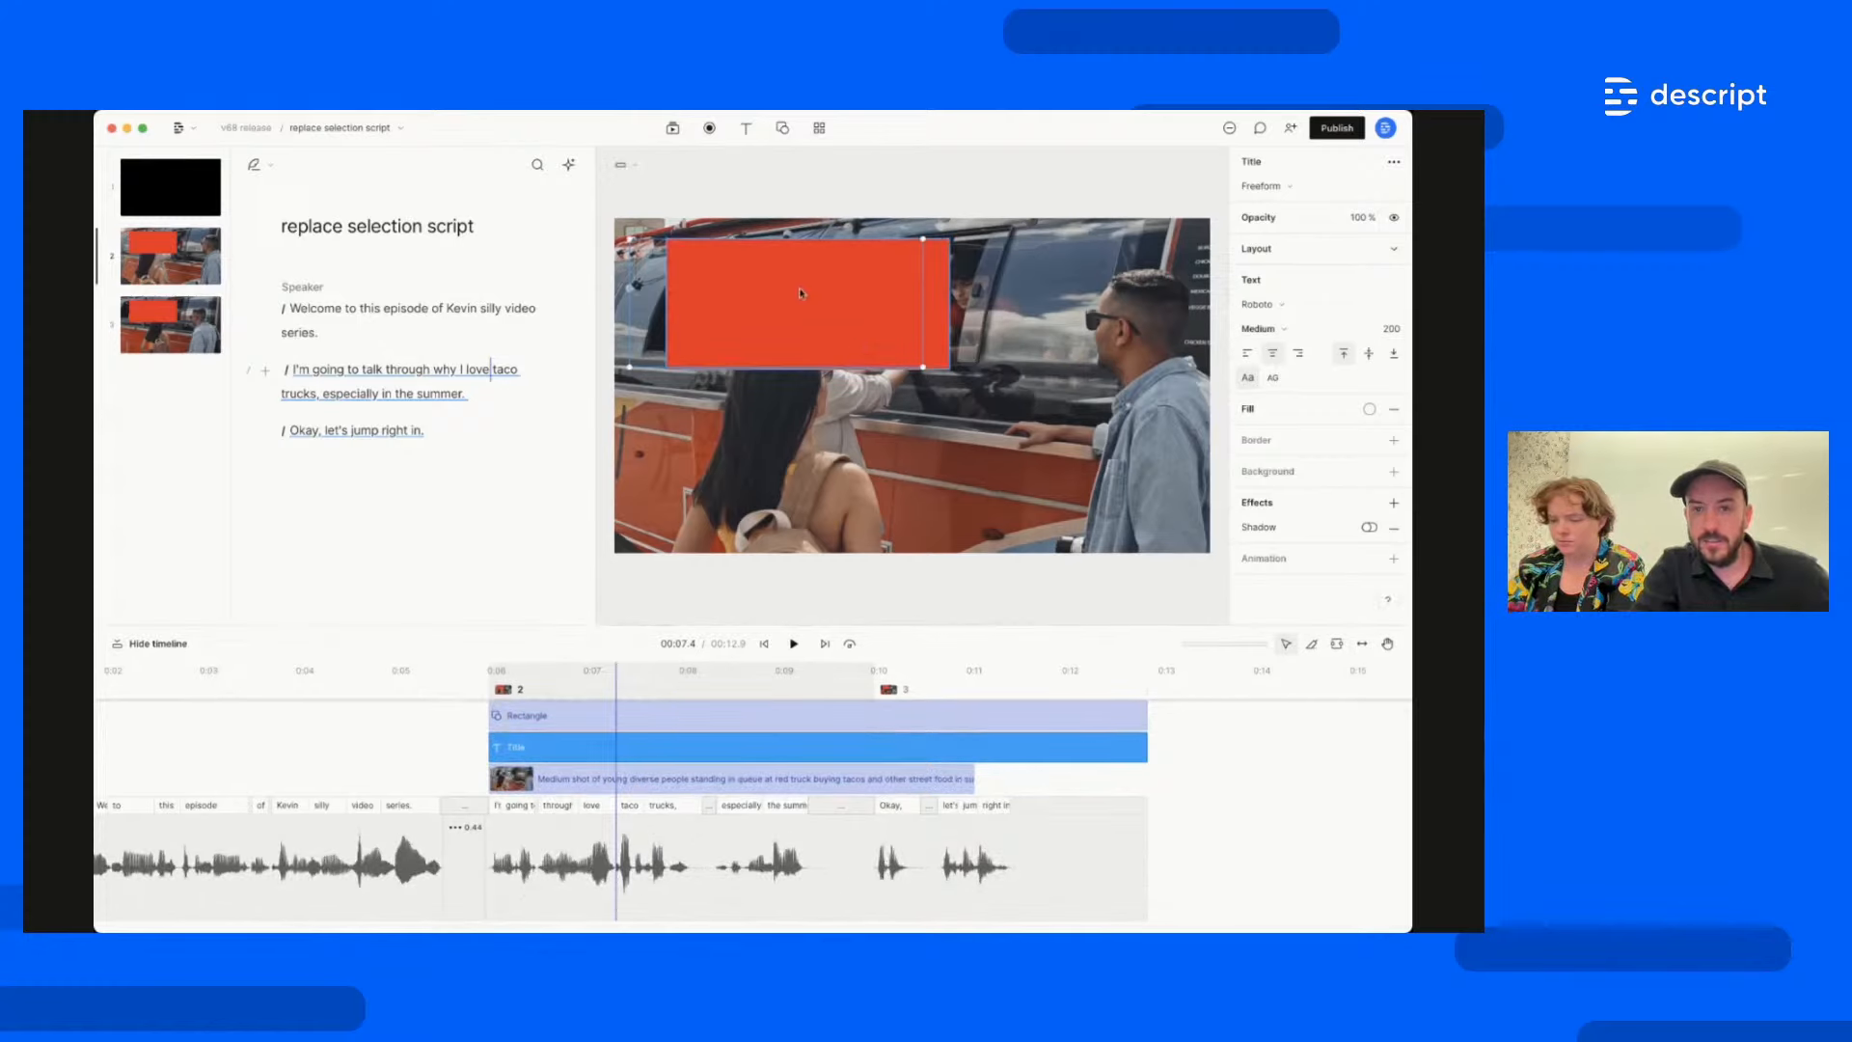
right_click(657, 318)
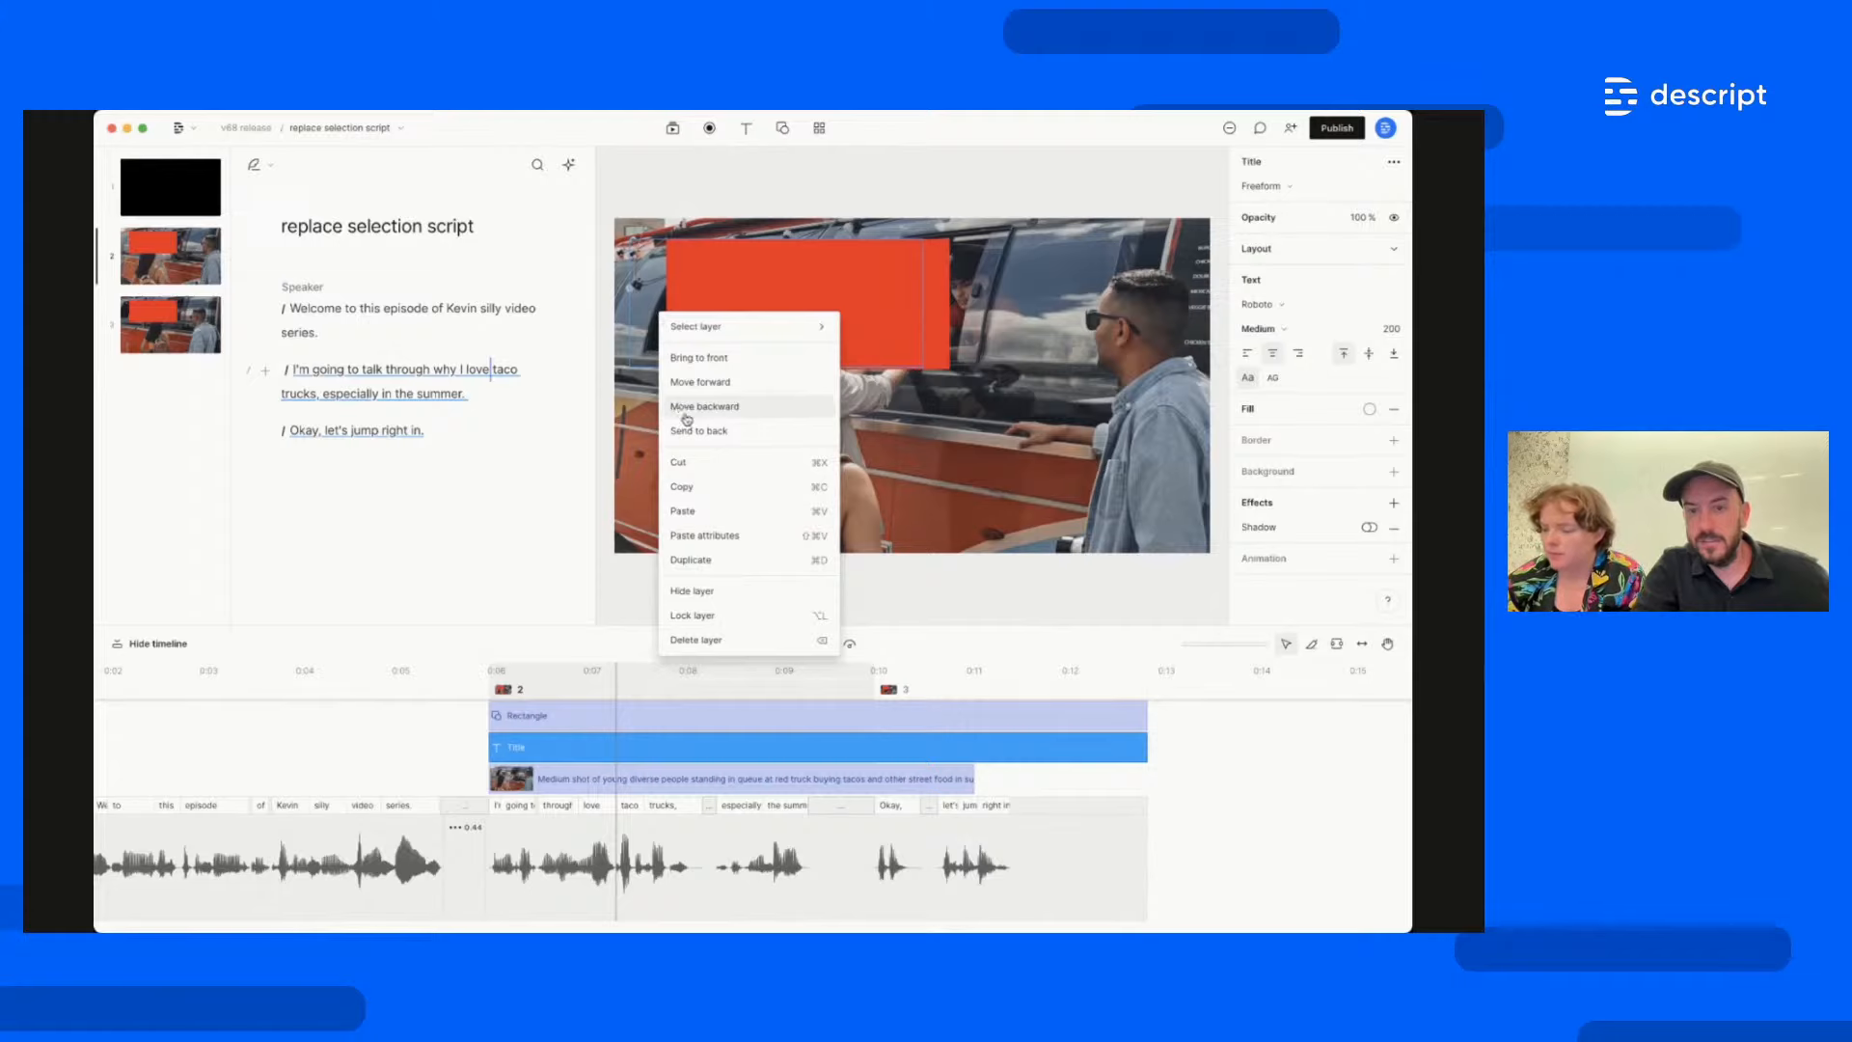
left_click(715, 358)
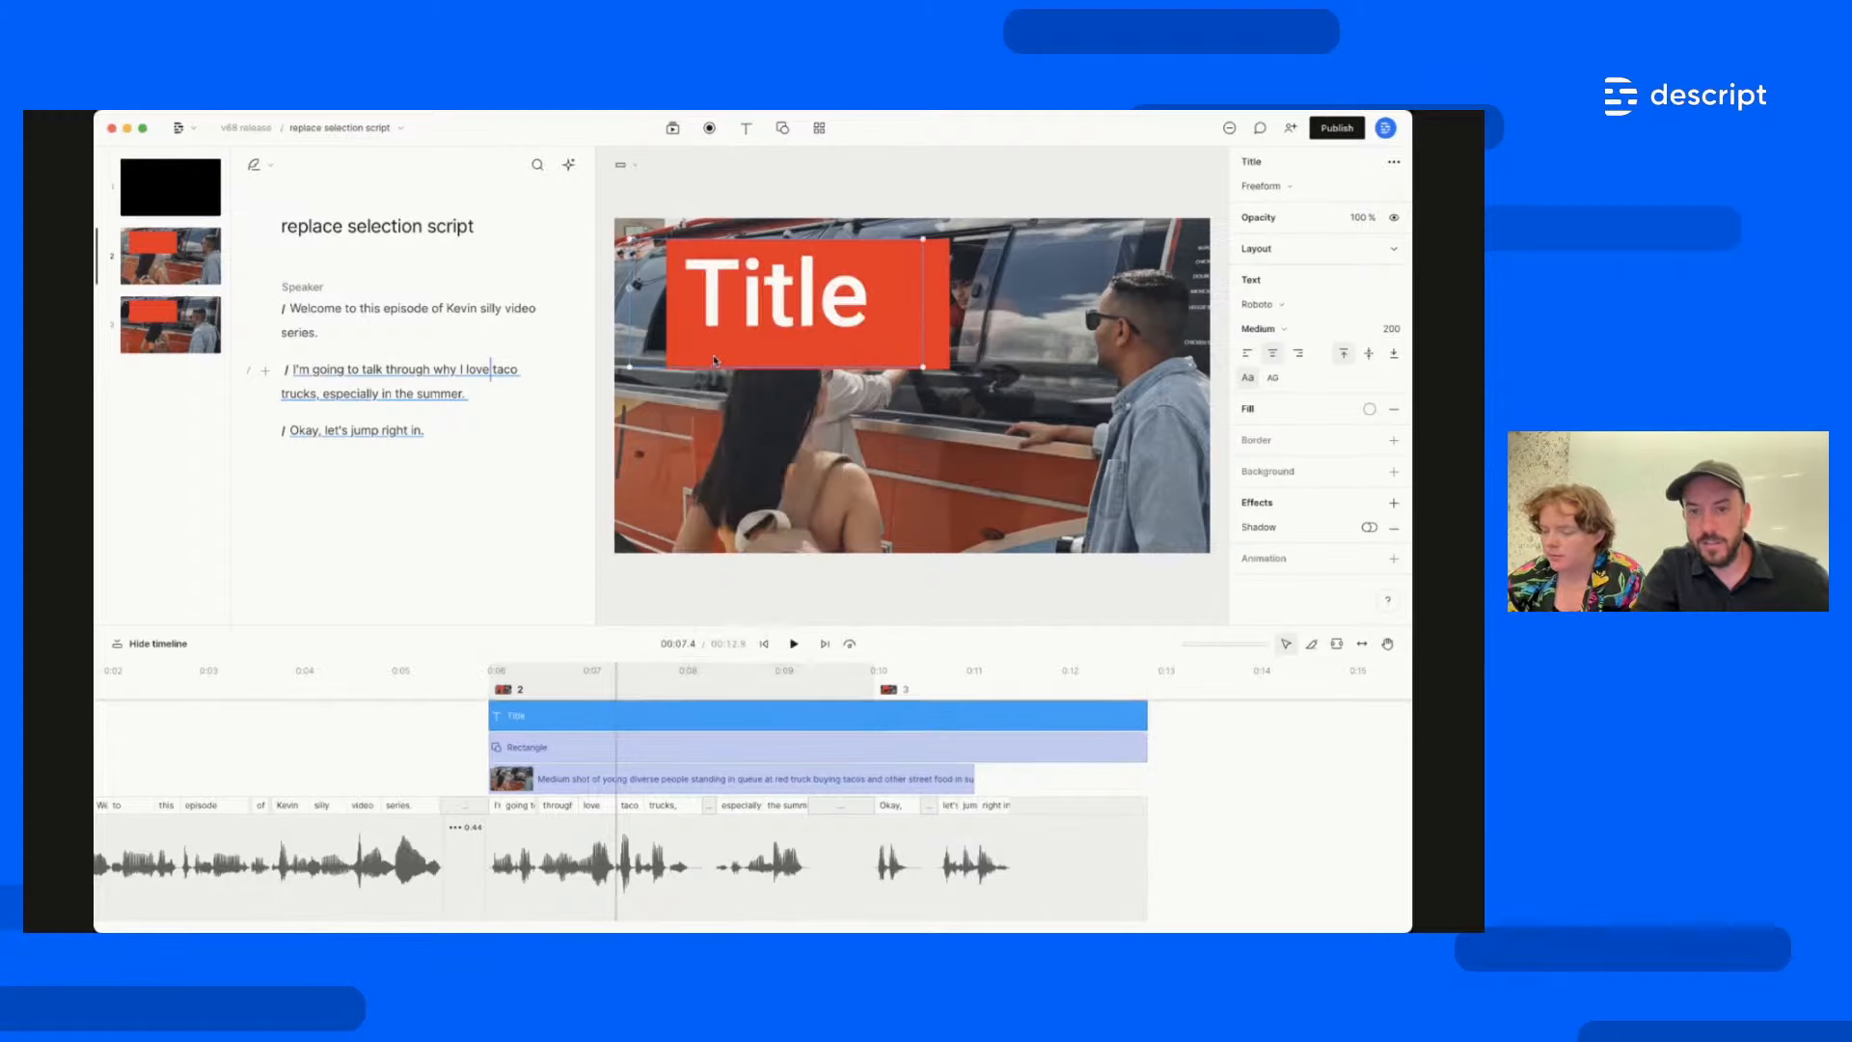
left_click(592, 673)
left_click(999, 695)
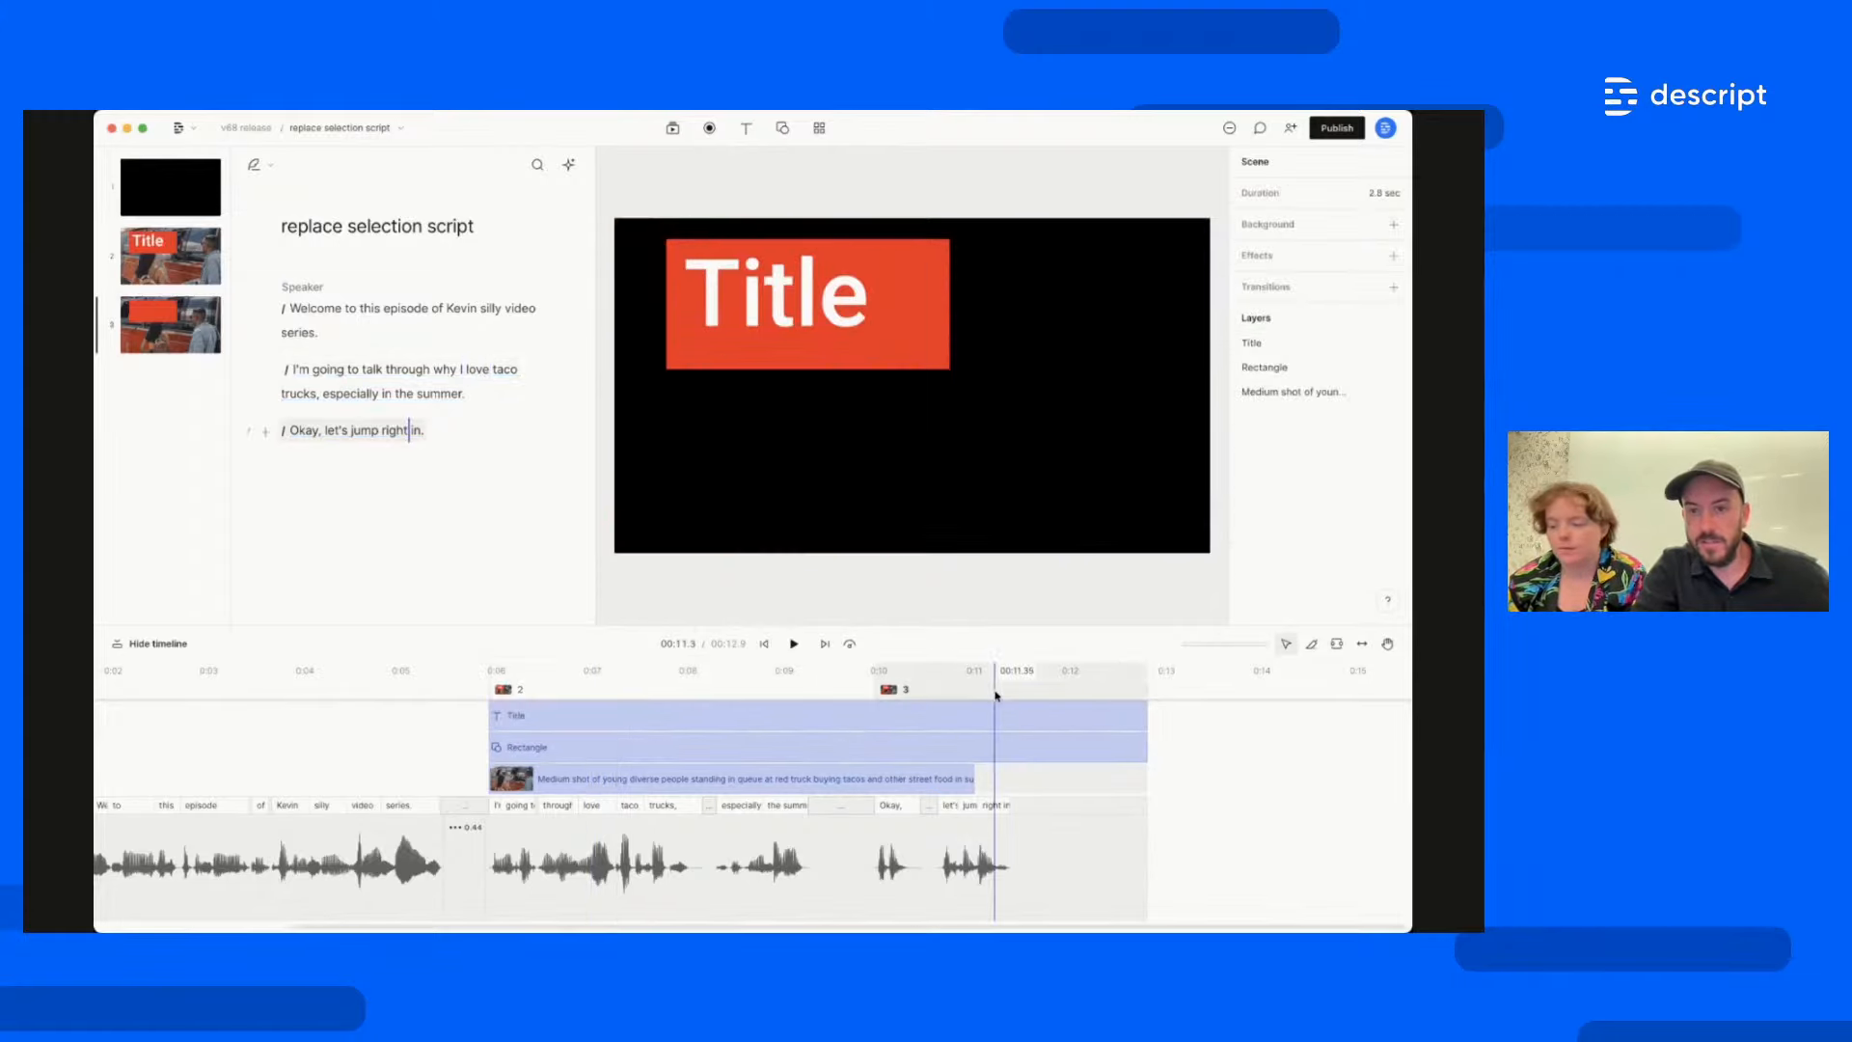
left_click(840, 693)
left_click(1030, 695)
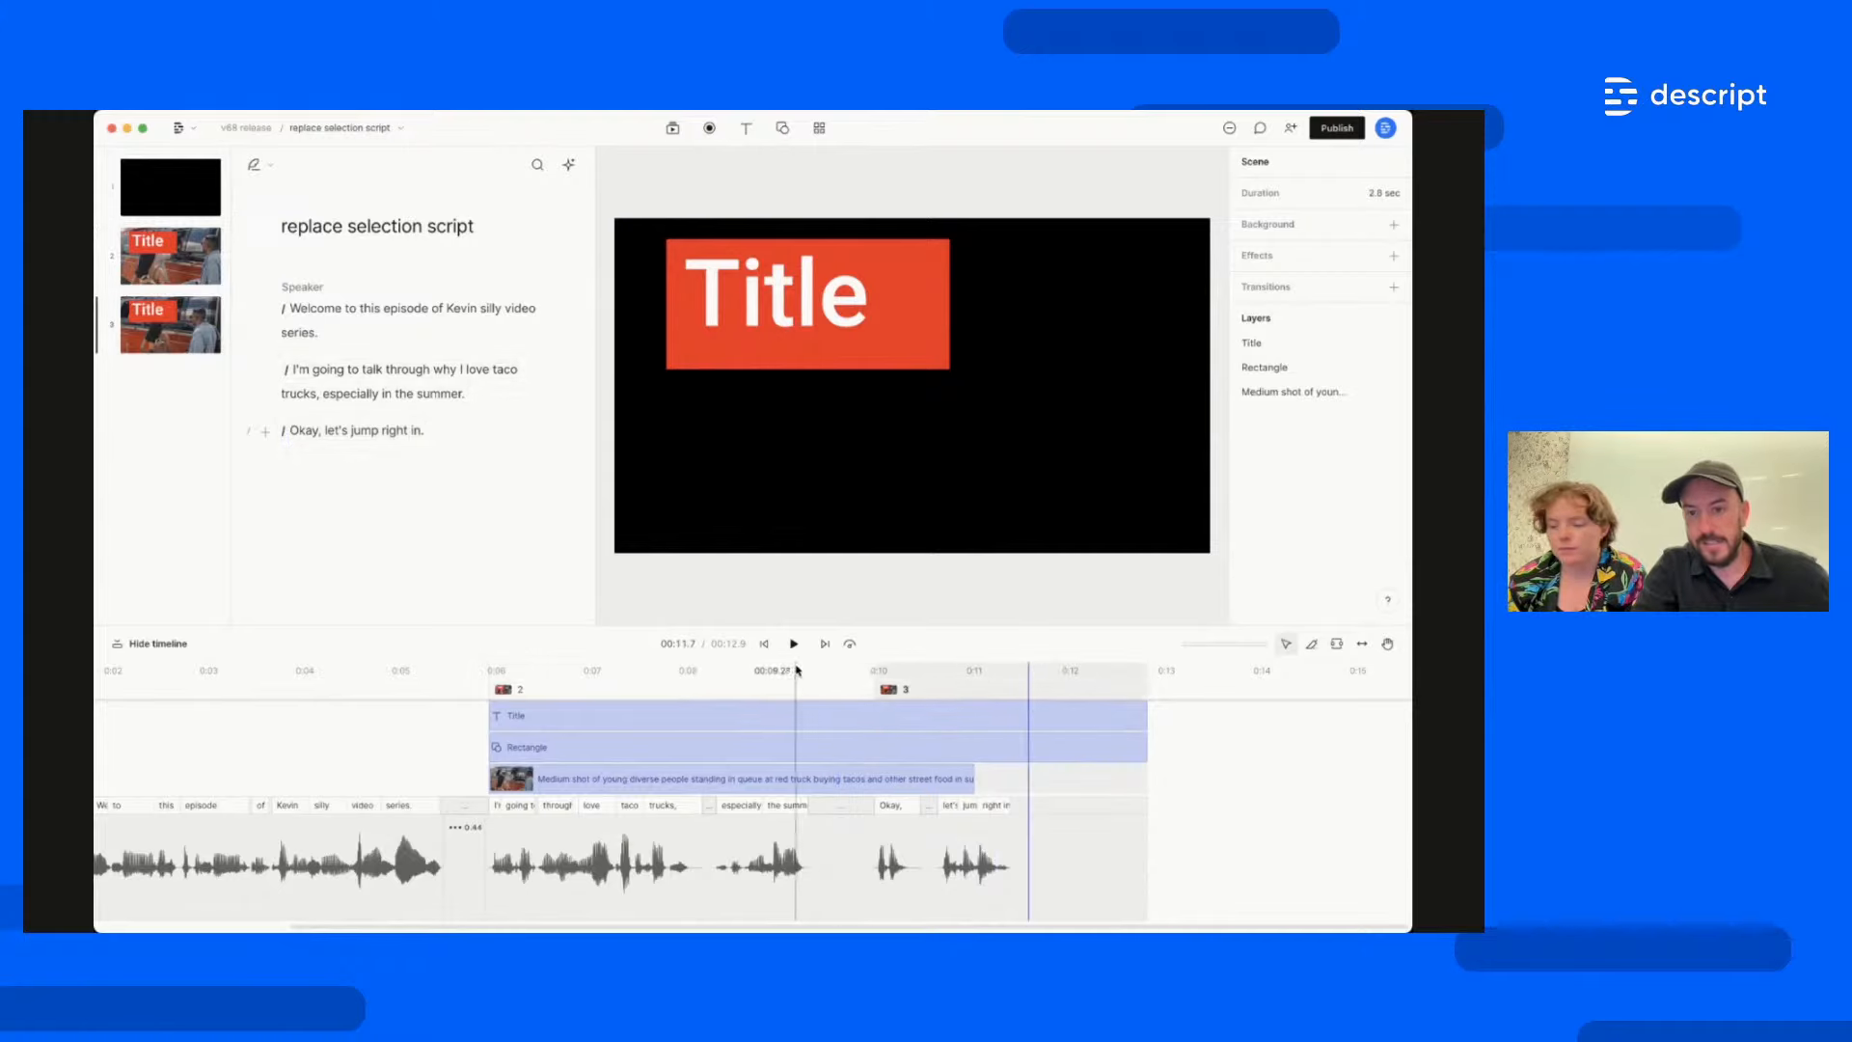
Delete the title and the red rectangle from the second scene only
left_click(698, 725)
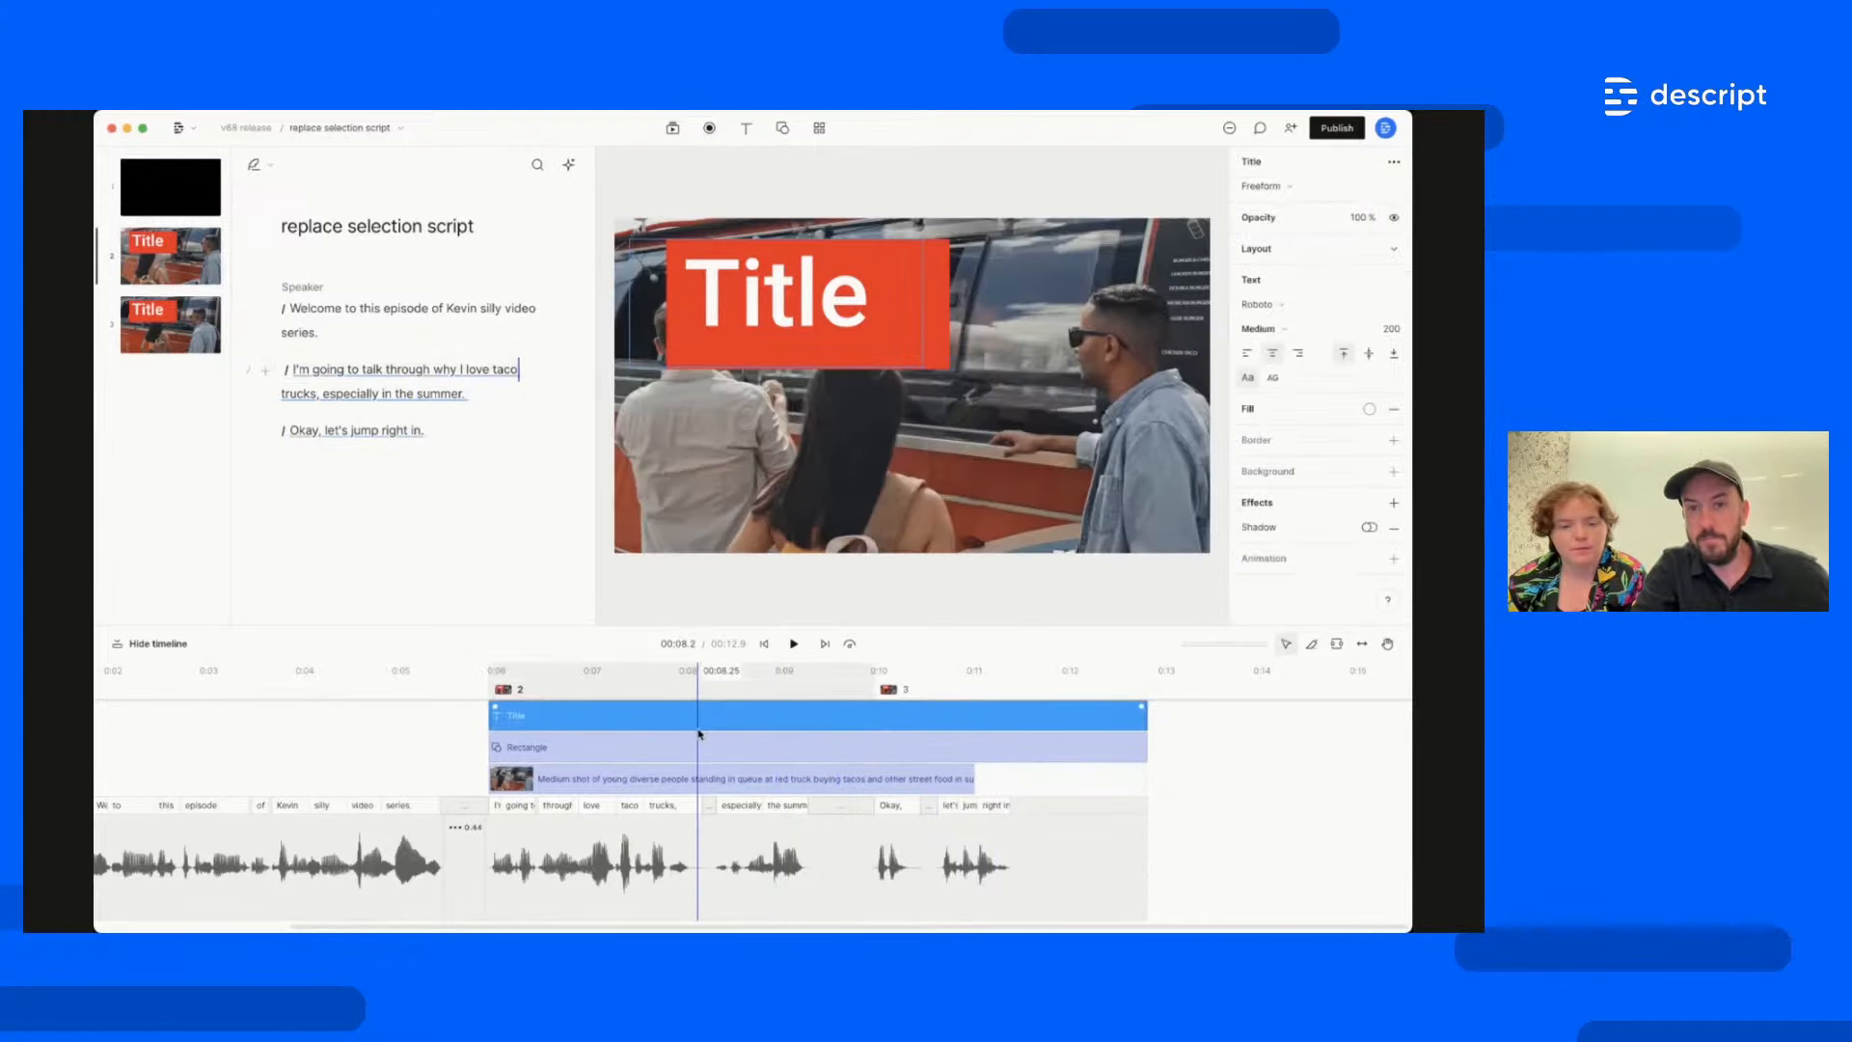
left_click(868, 315)
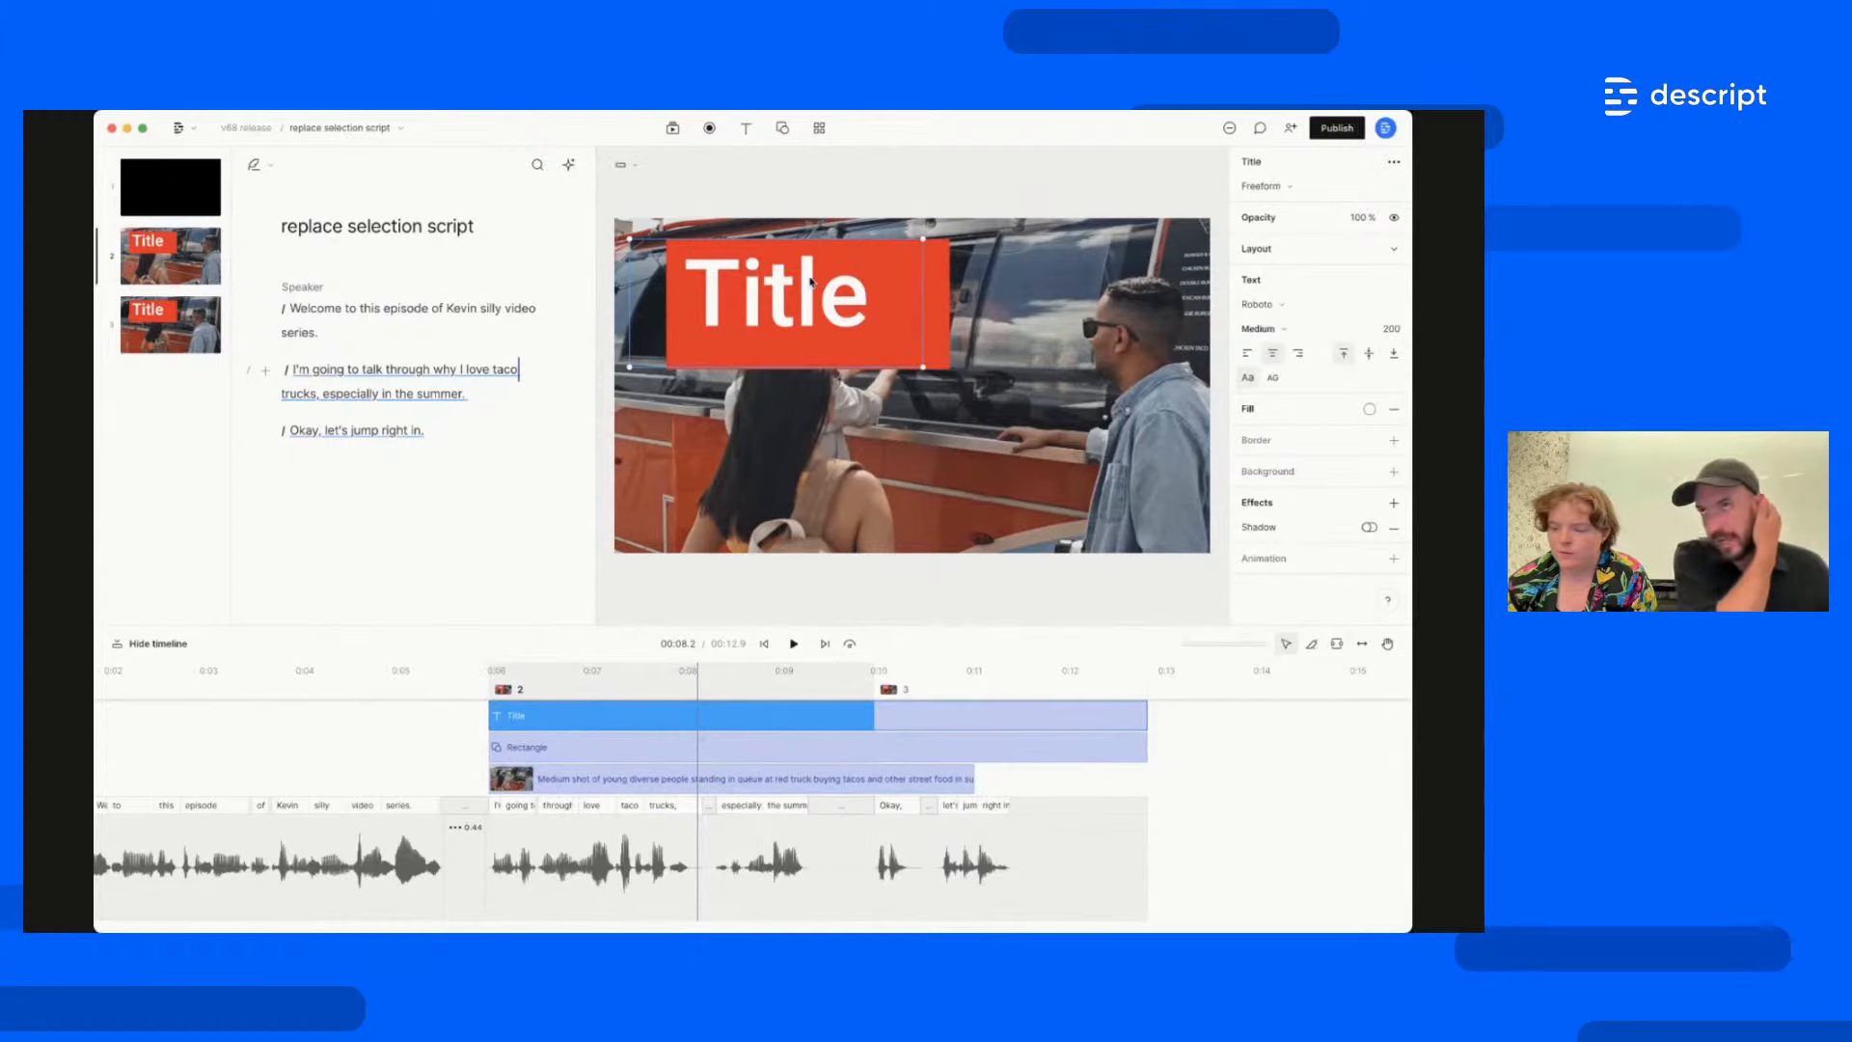
key("Delete")
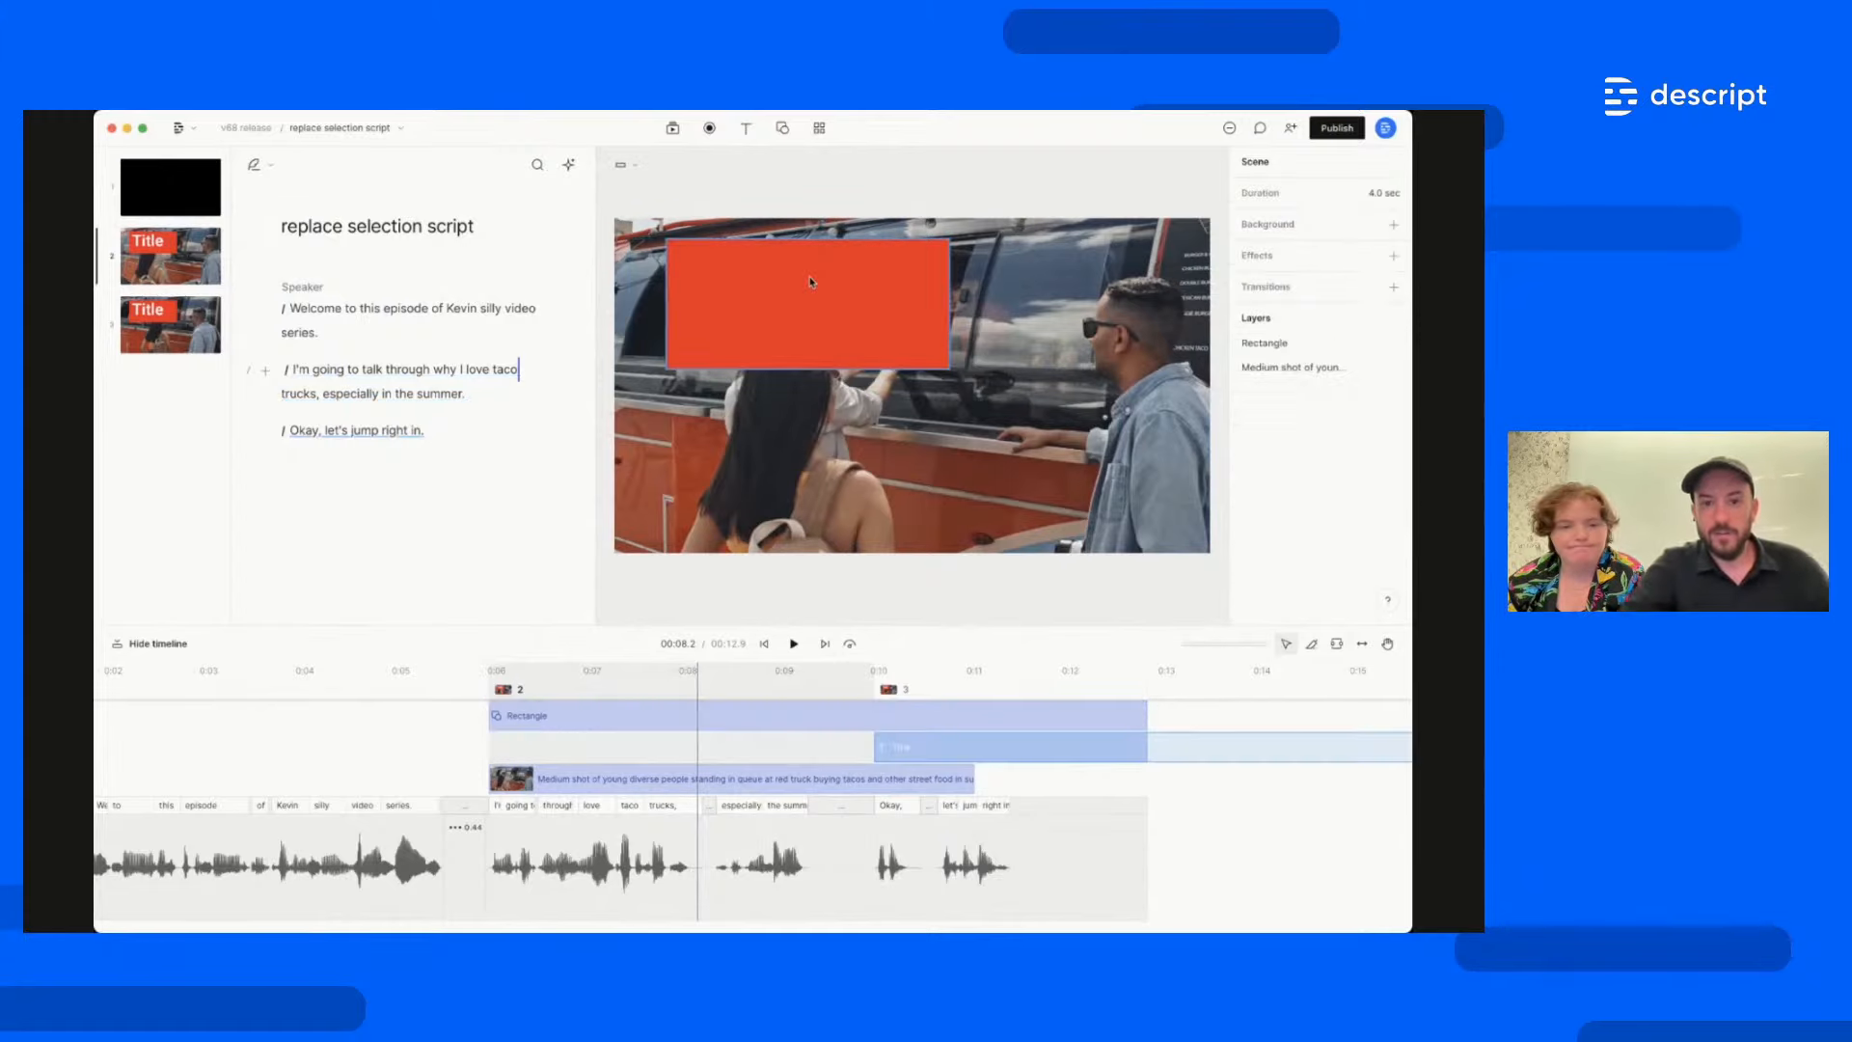
left_click(807, 302)
key("Delete")
Add captions to the entire script and shorten the captions box to a single line of text
key("ctrl+a")
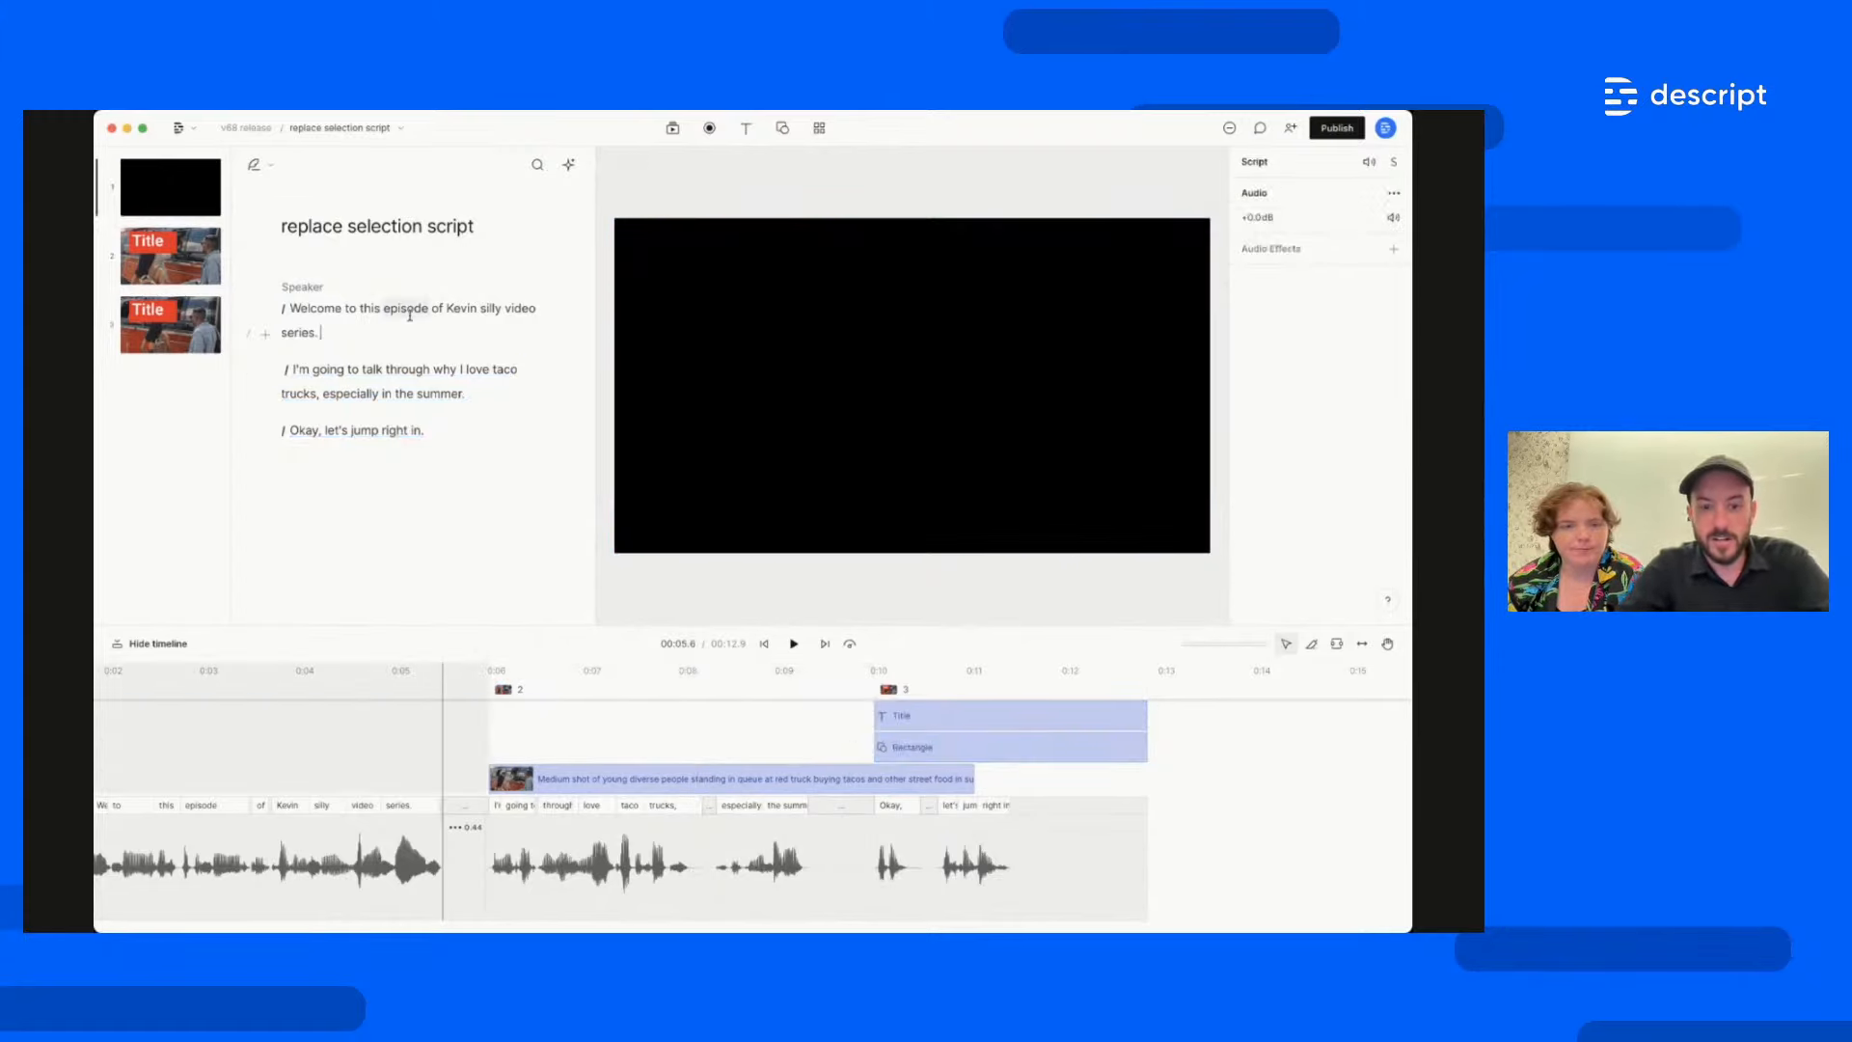
left_click(746, 128)
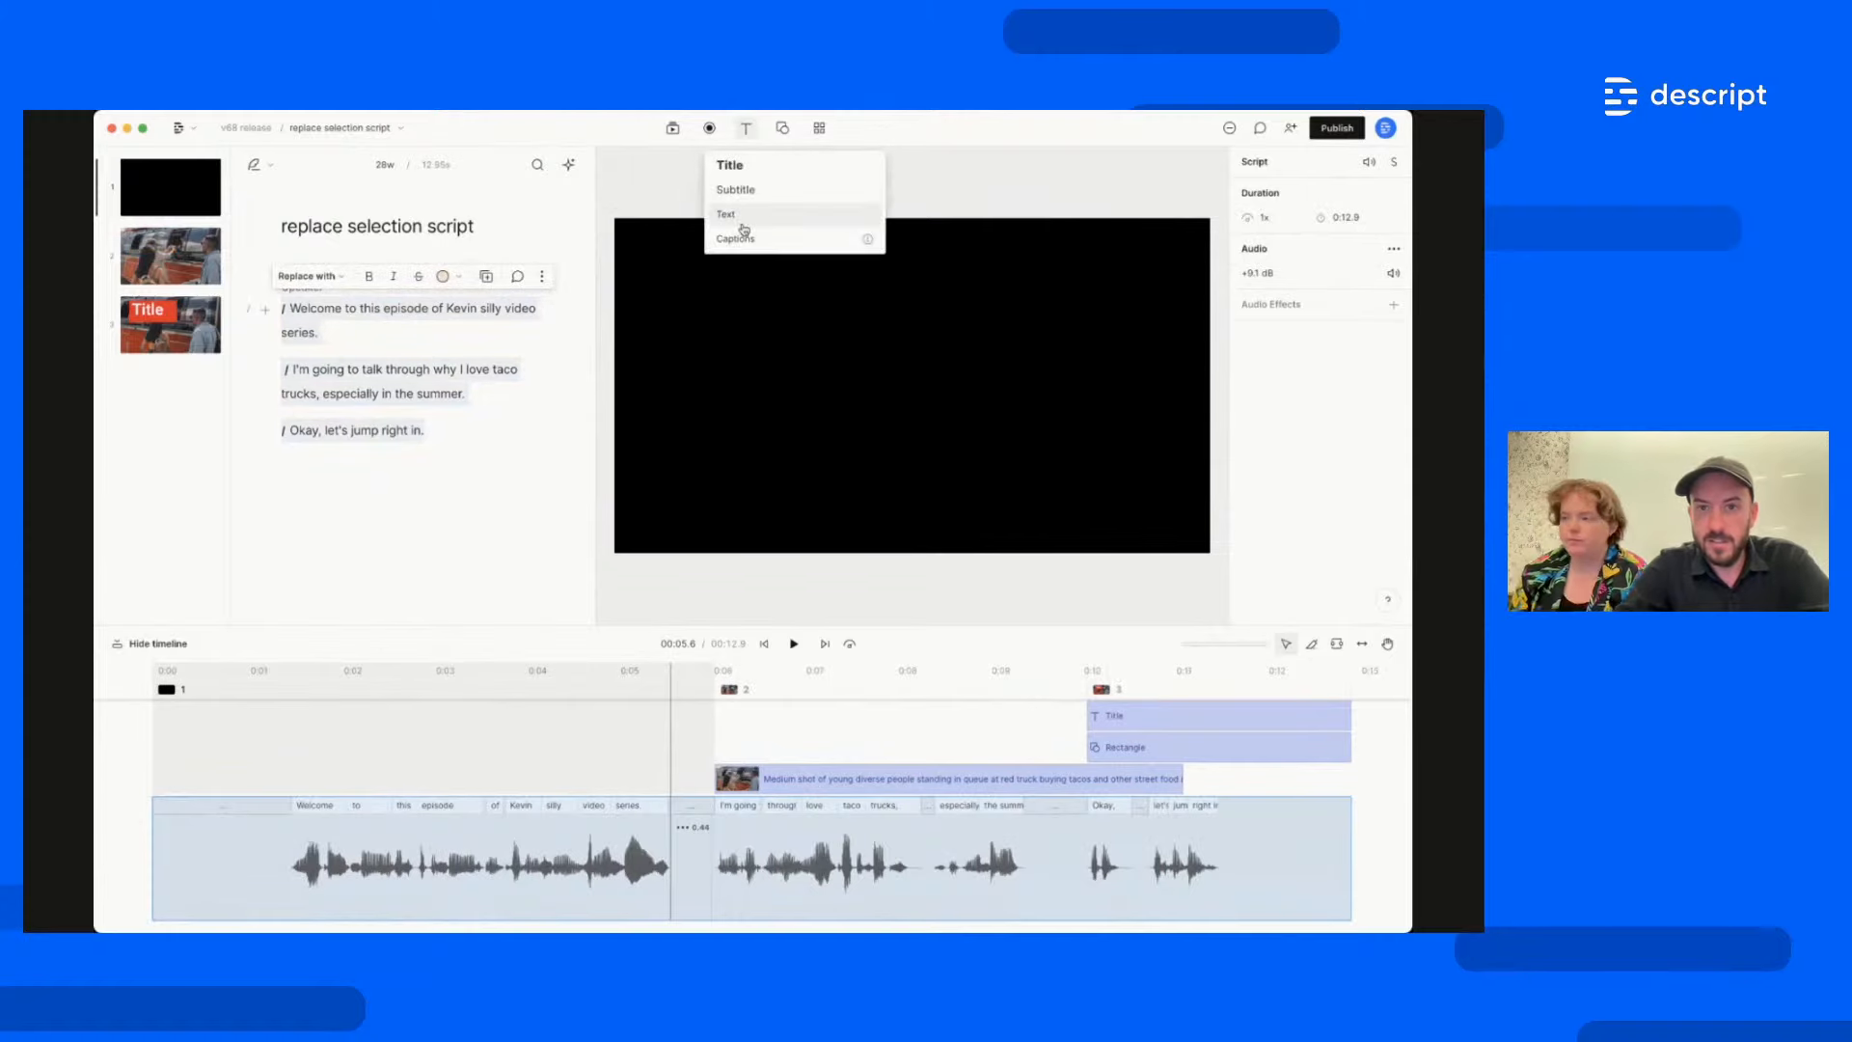
left_click(740, 237)
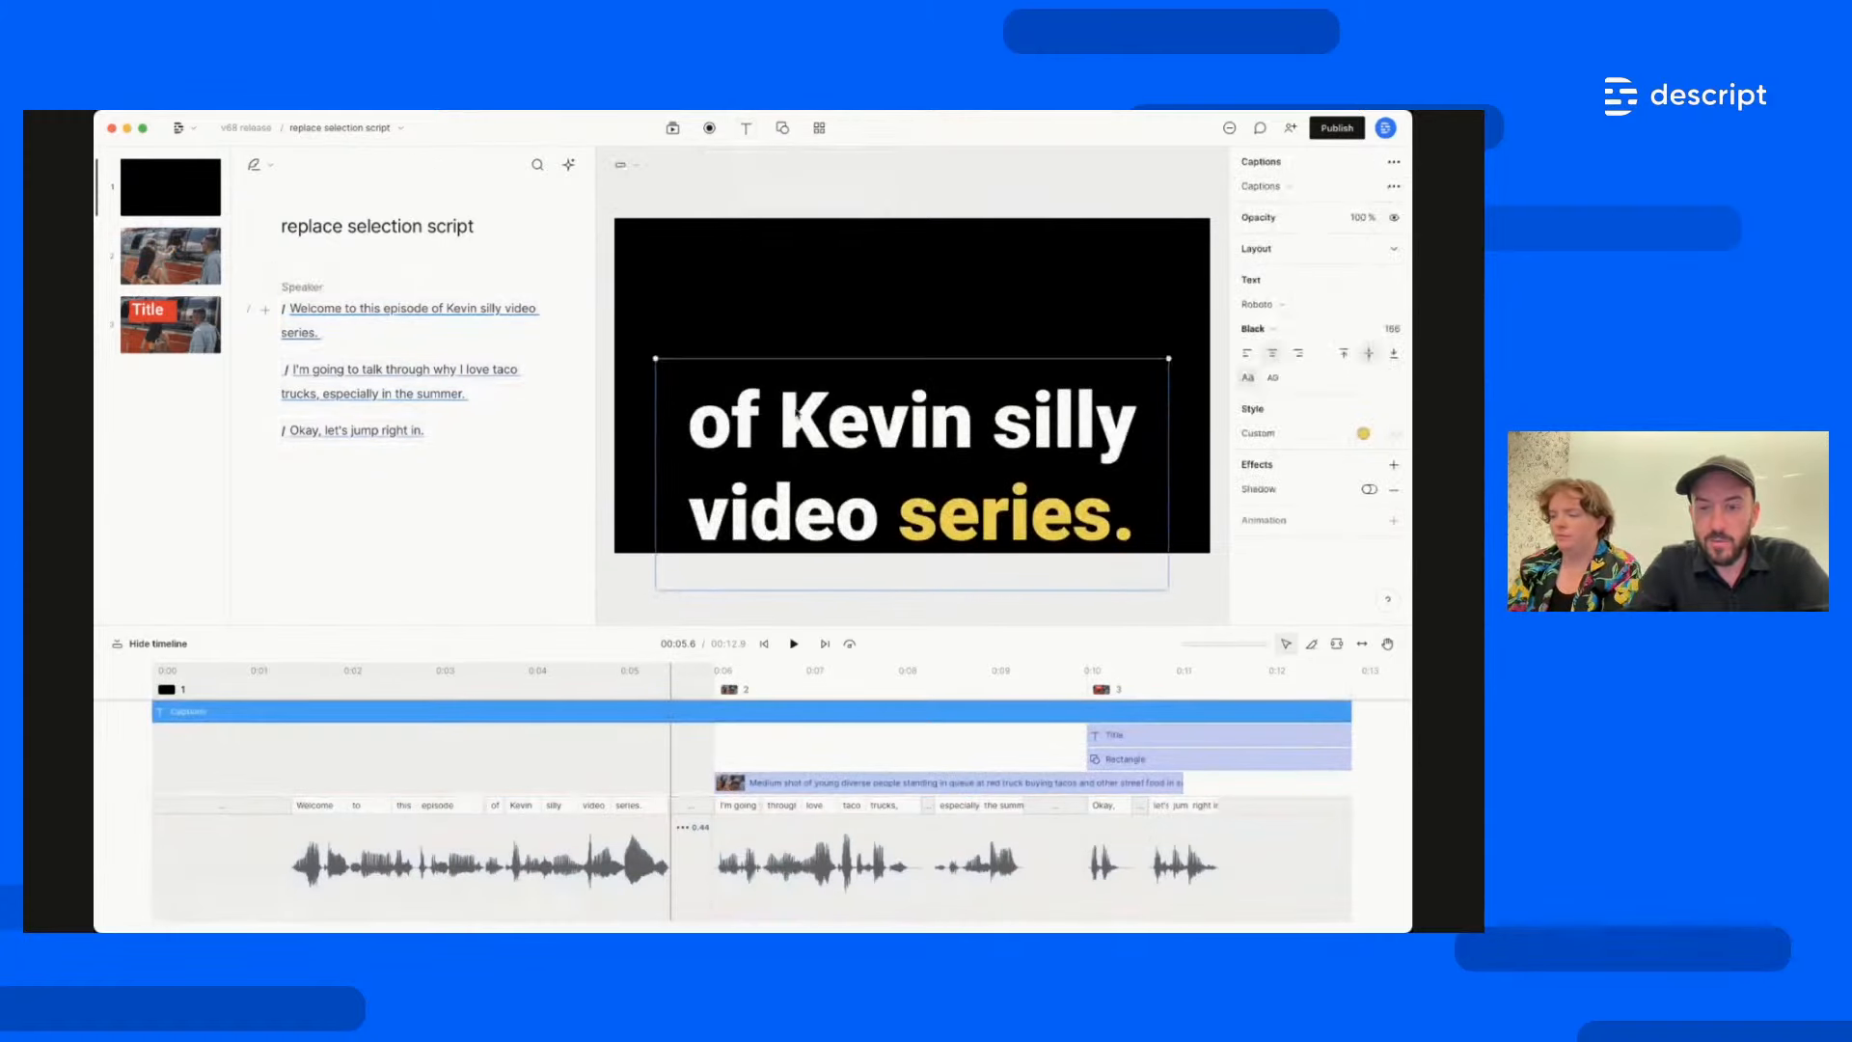
left_click_drag(887, 359, 884, 474)
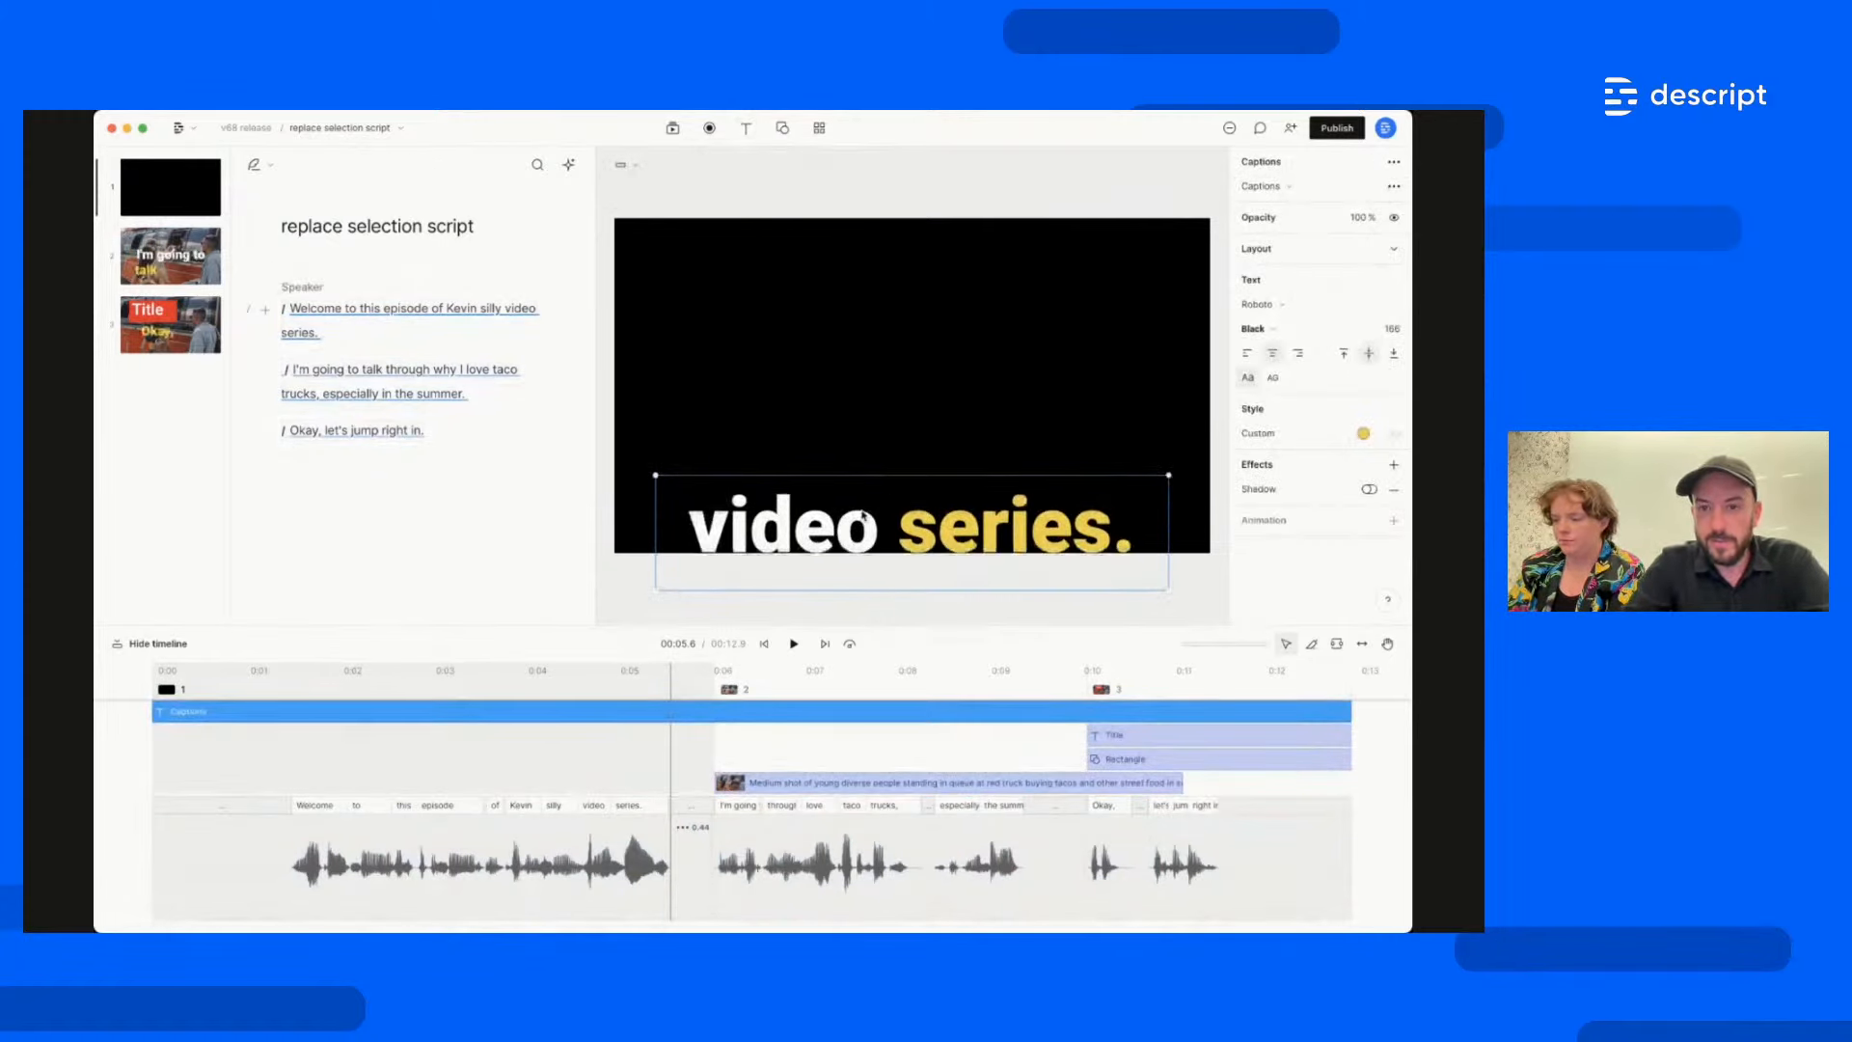
Send the captions layer to the back and move the captions up so they fit inside the video frame
right_click(829, 537)
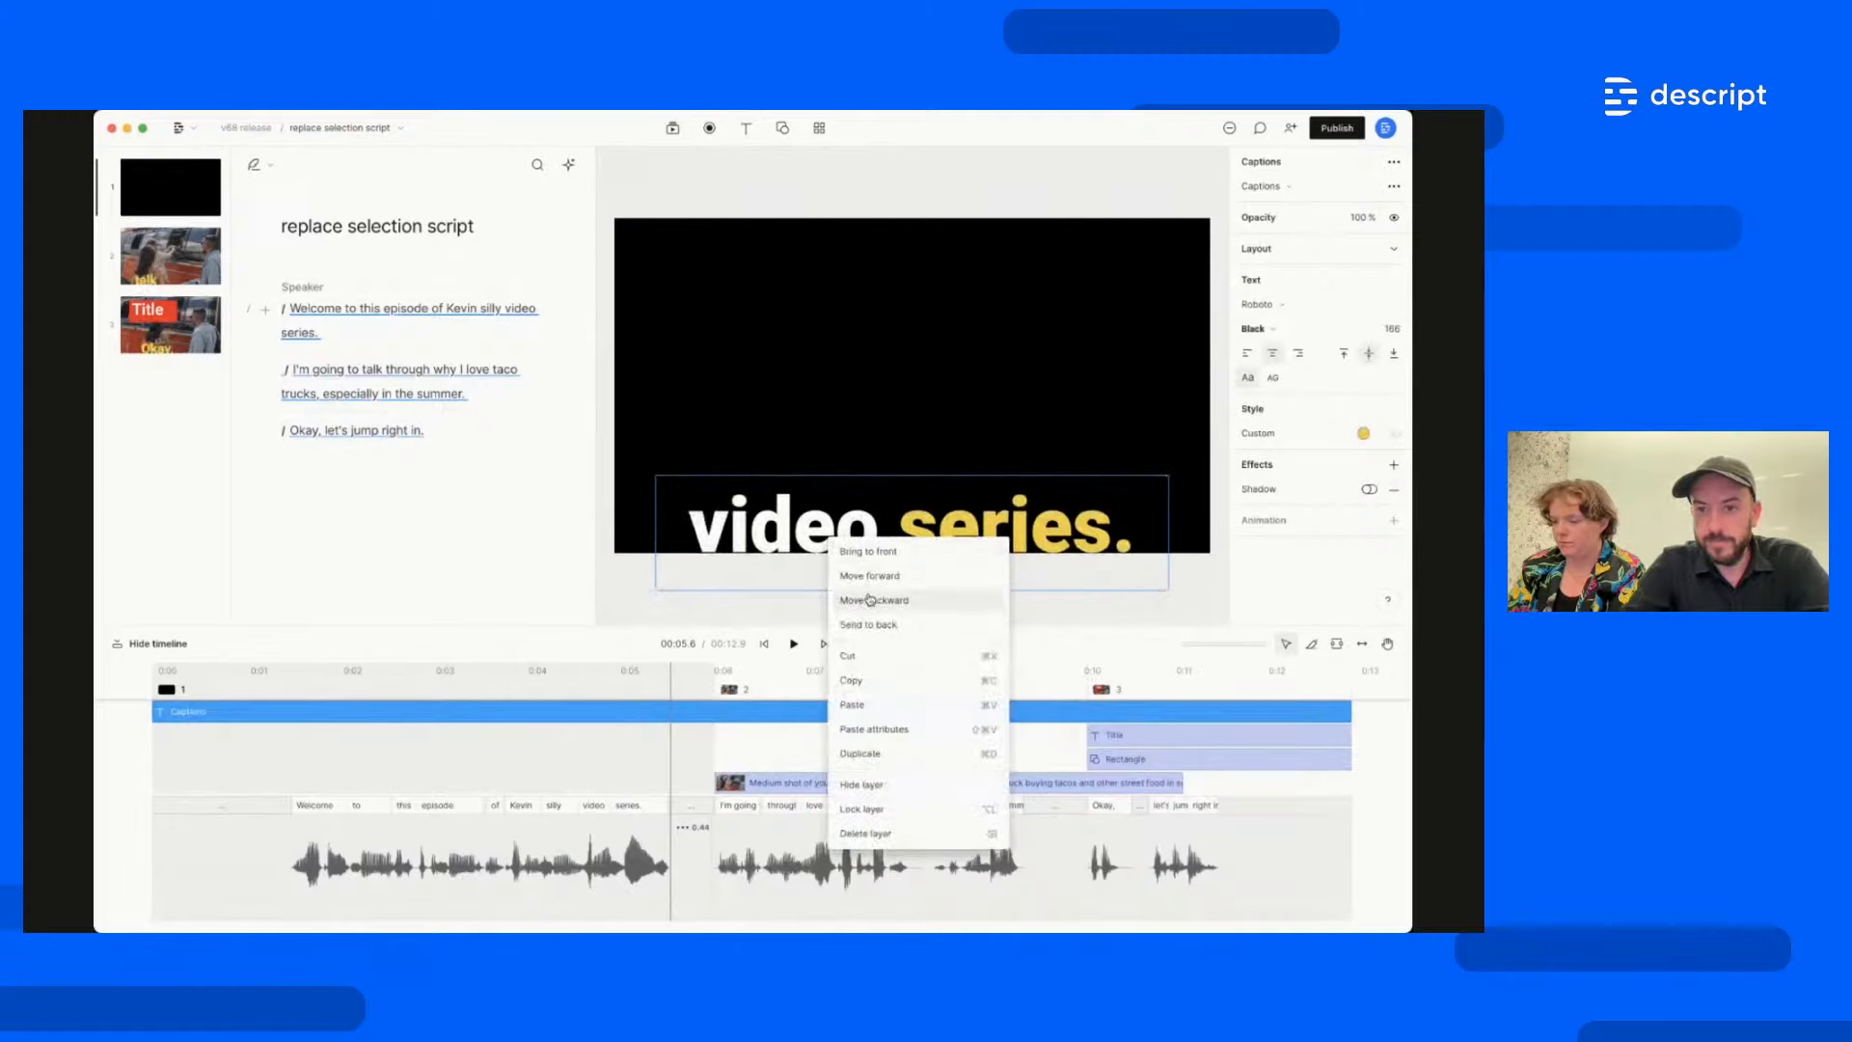
left_click(871, 623)
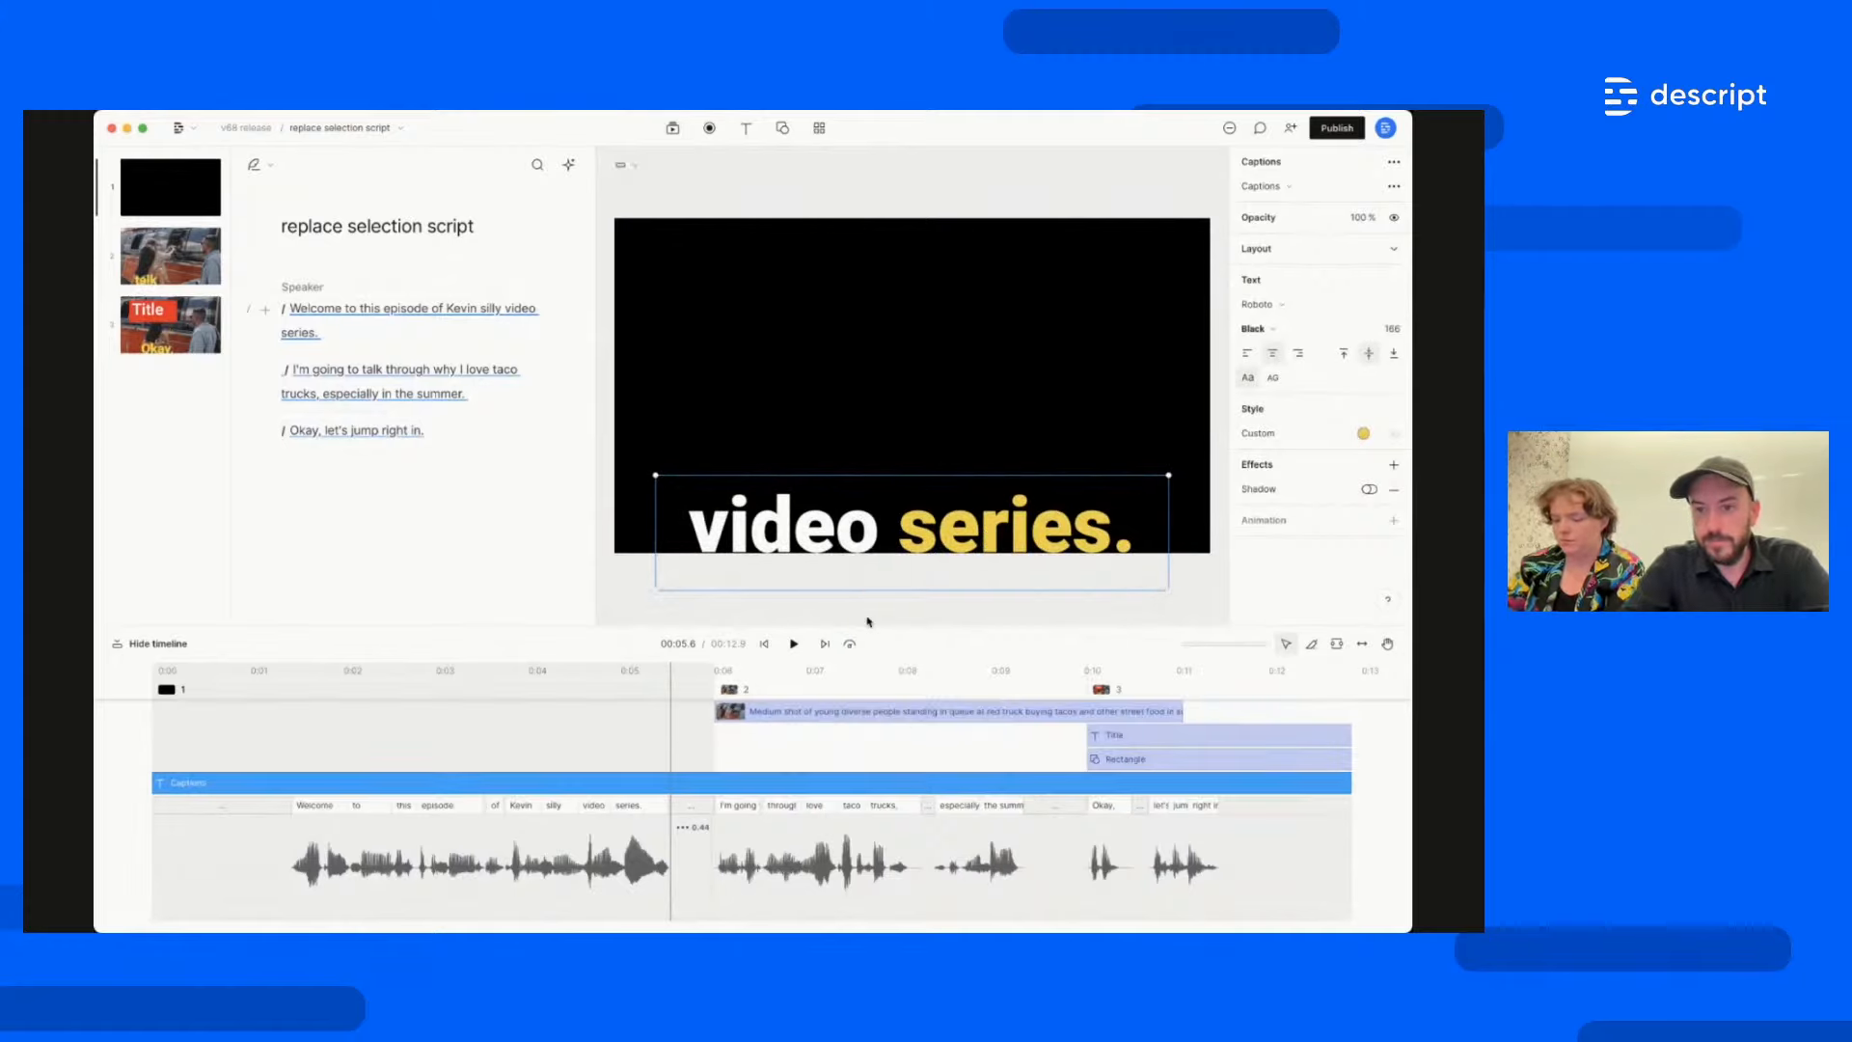
left_click_drag(869, 516, 866, 460)
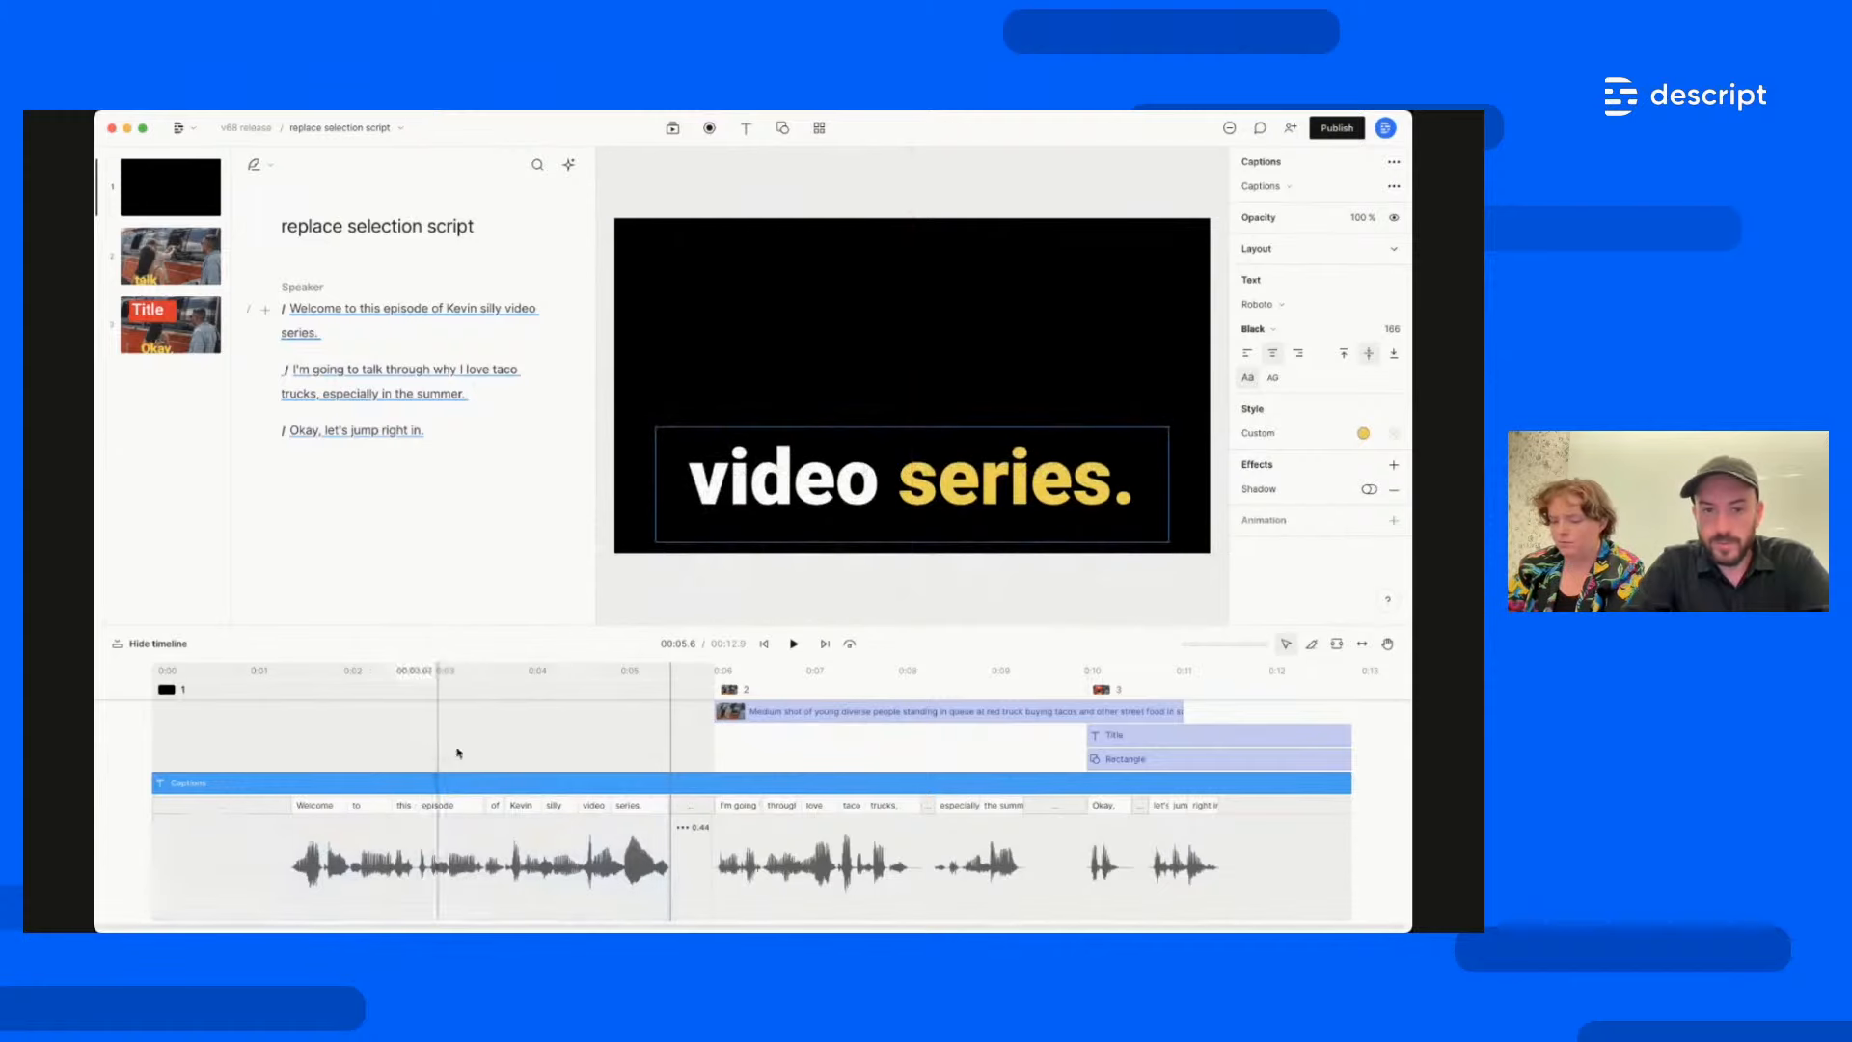
Bring the whole captions layer to the front of the layer order from the timeline
left_click(634, 599)
left_click(797, 513)
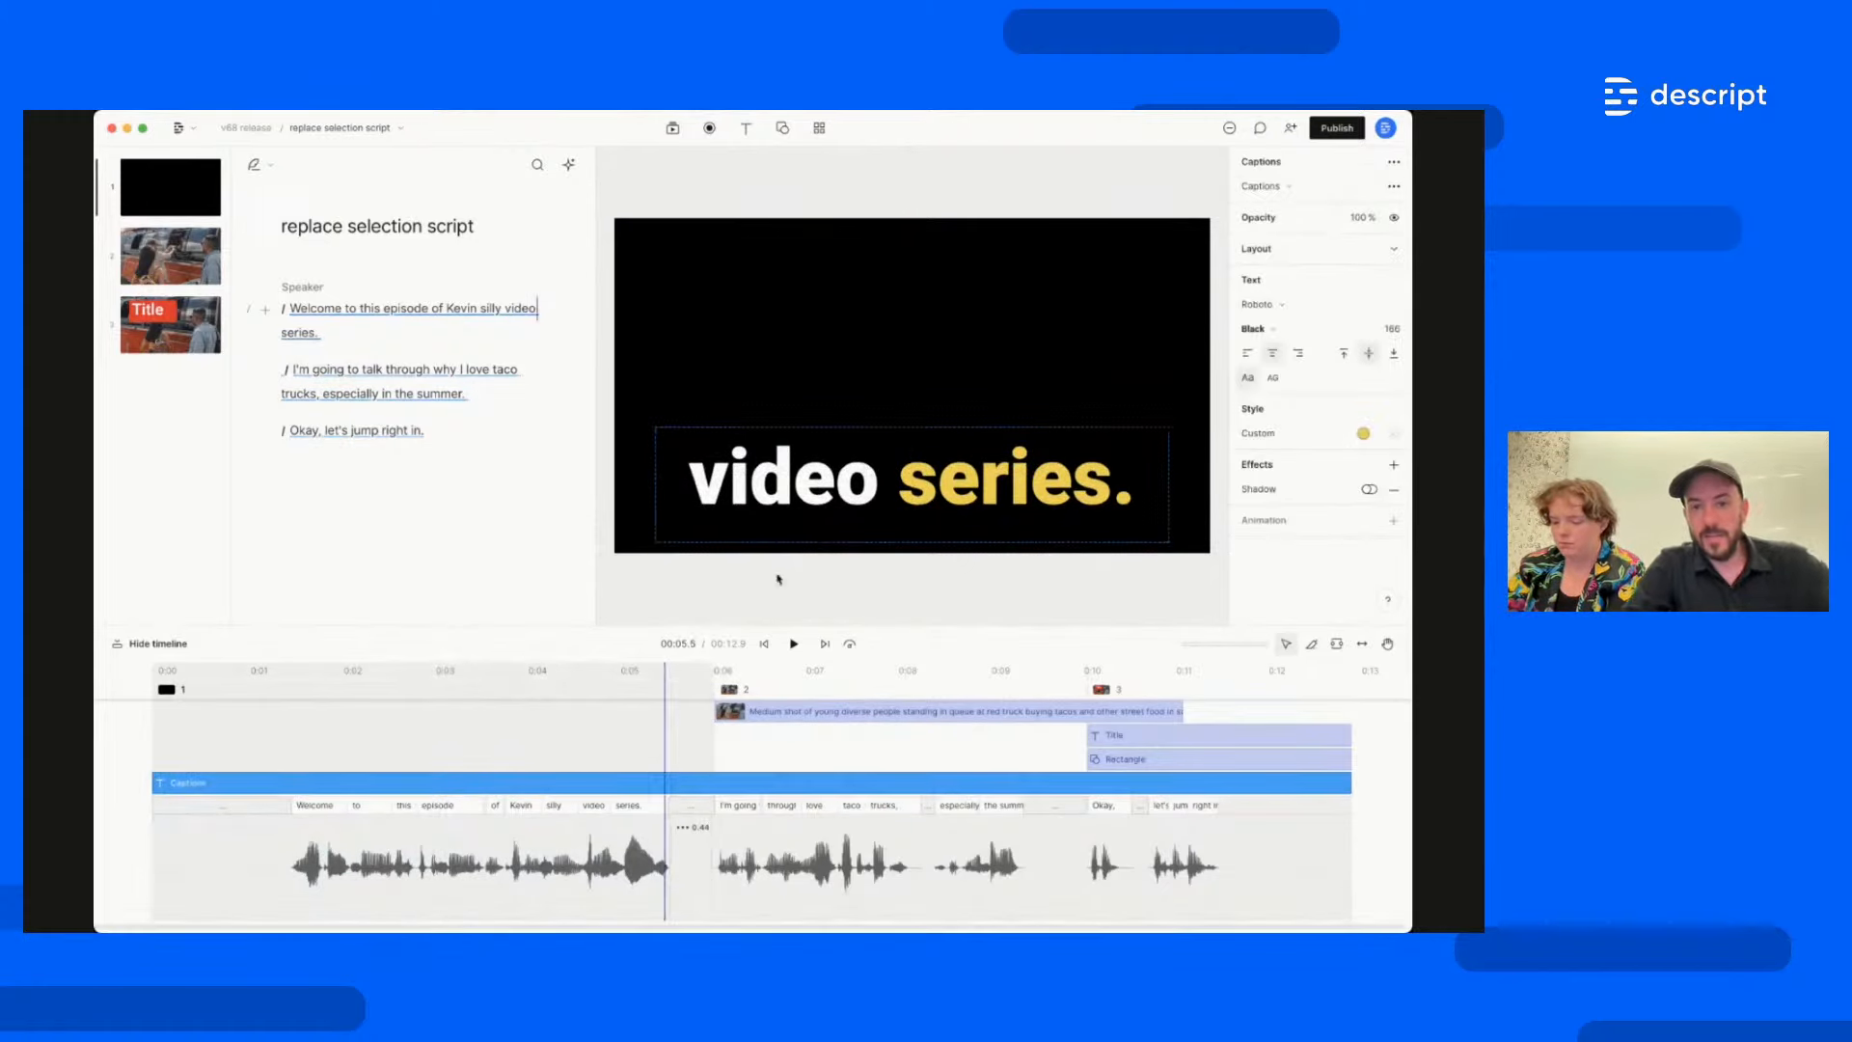
right_click(787, 512)
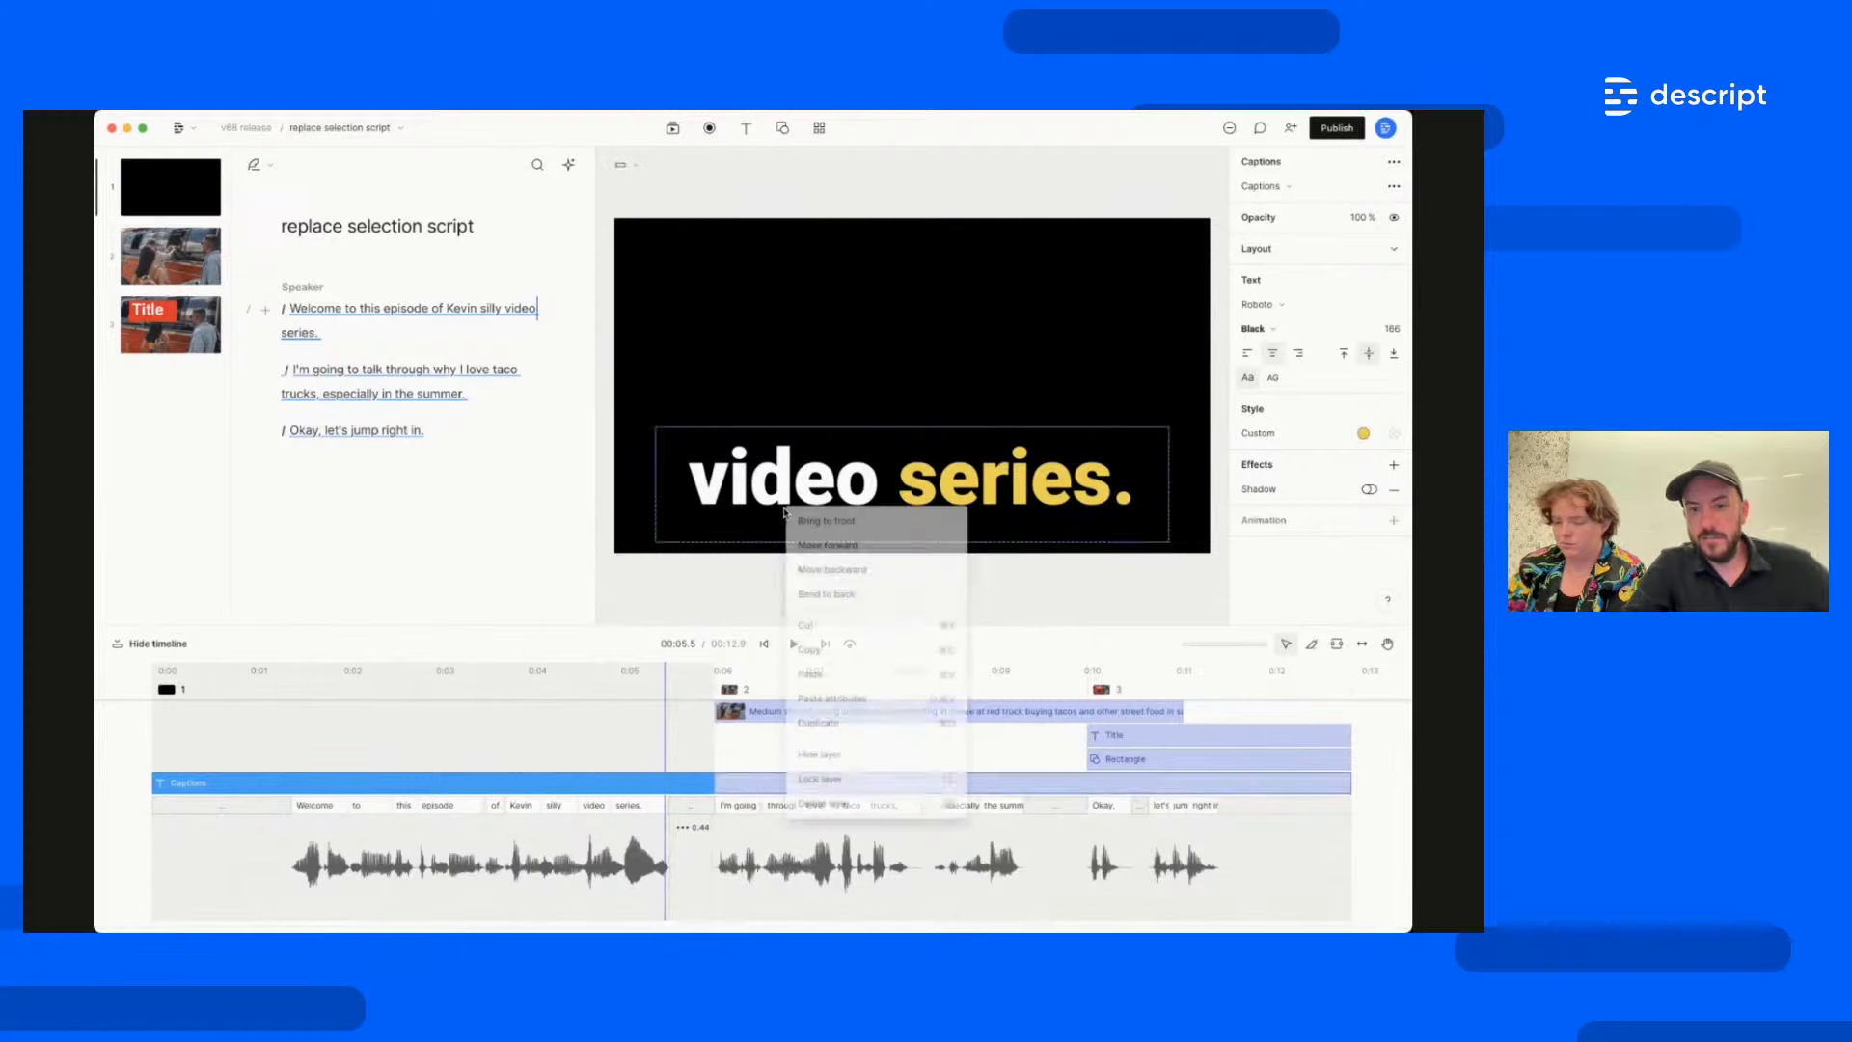
left_click(565, 783)
right_click(567, 784)
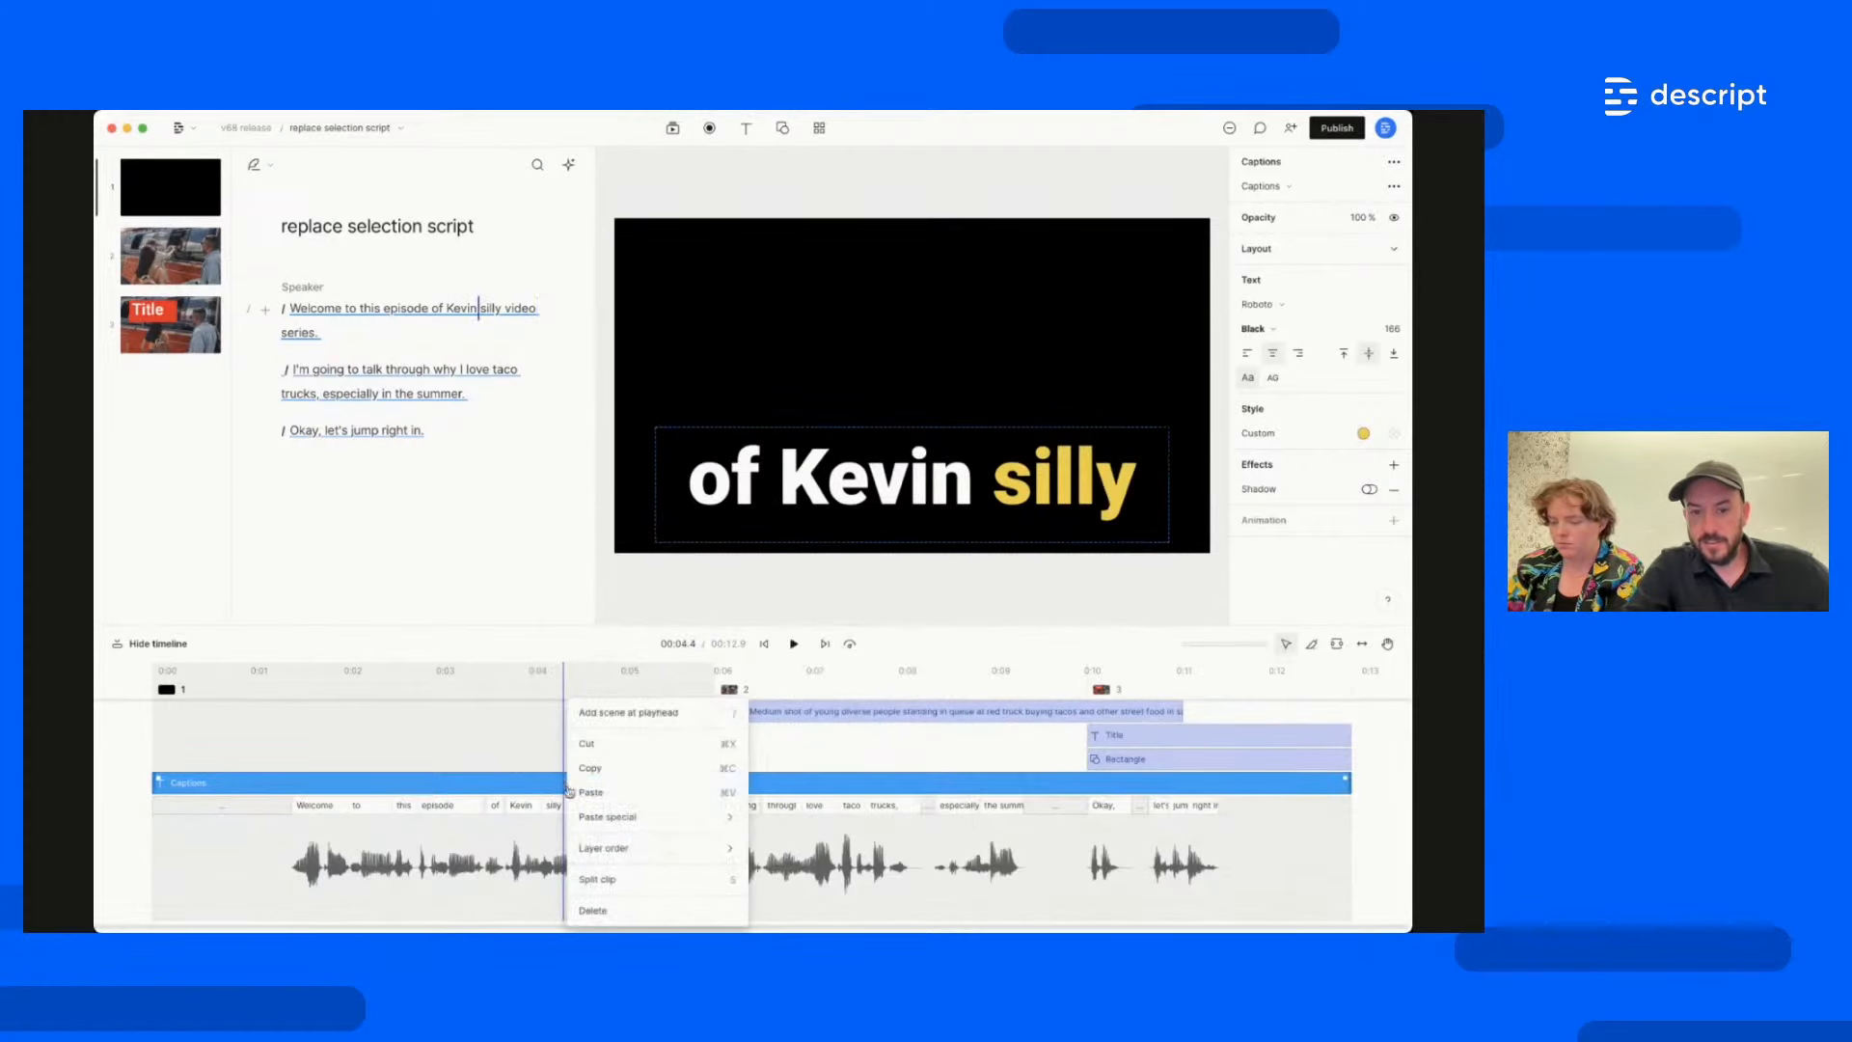
mouse_move(599, 848)
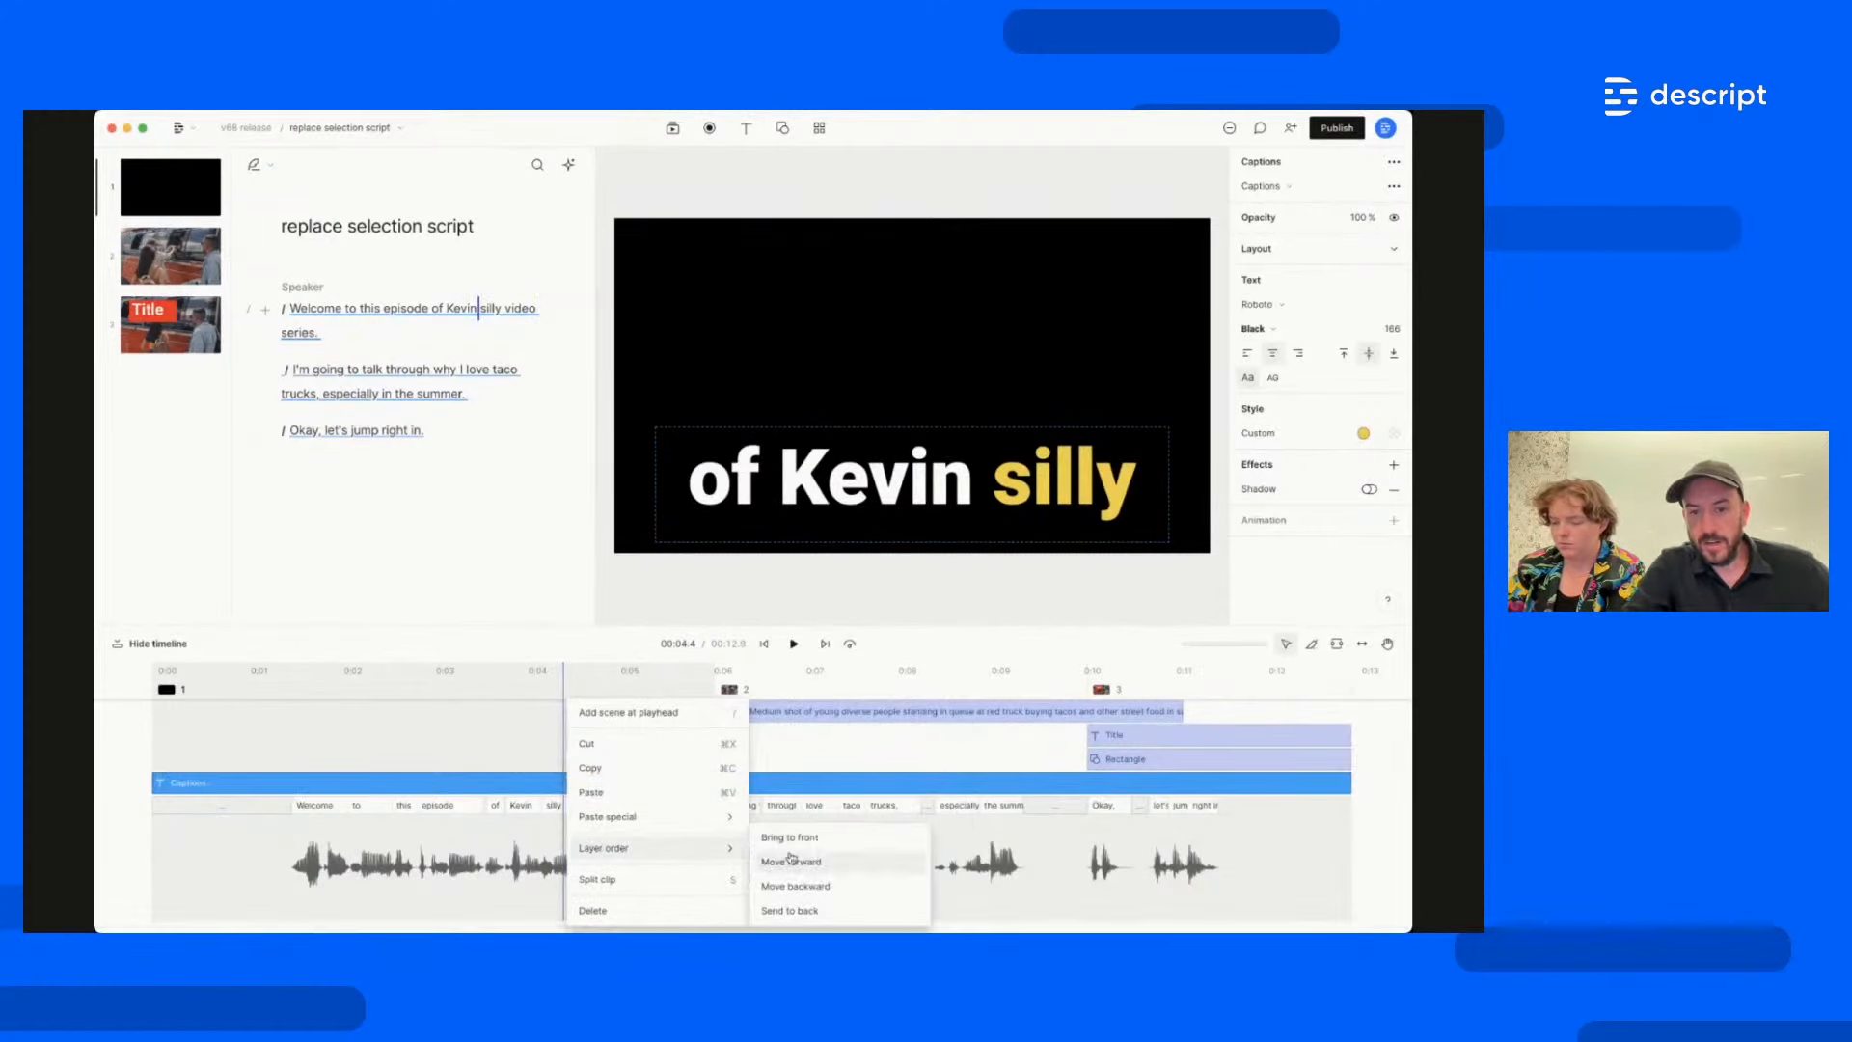
left_click(812, 839)
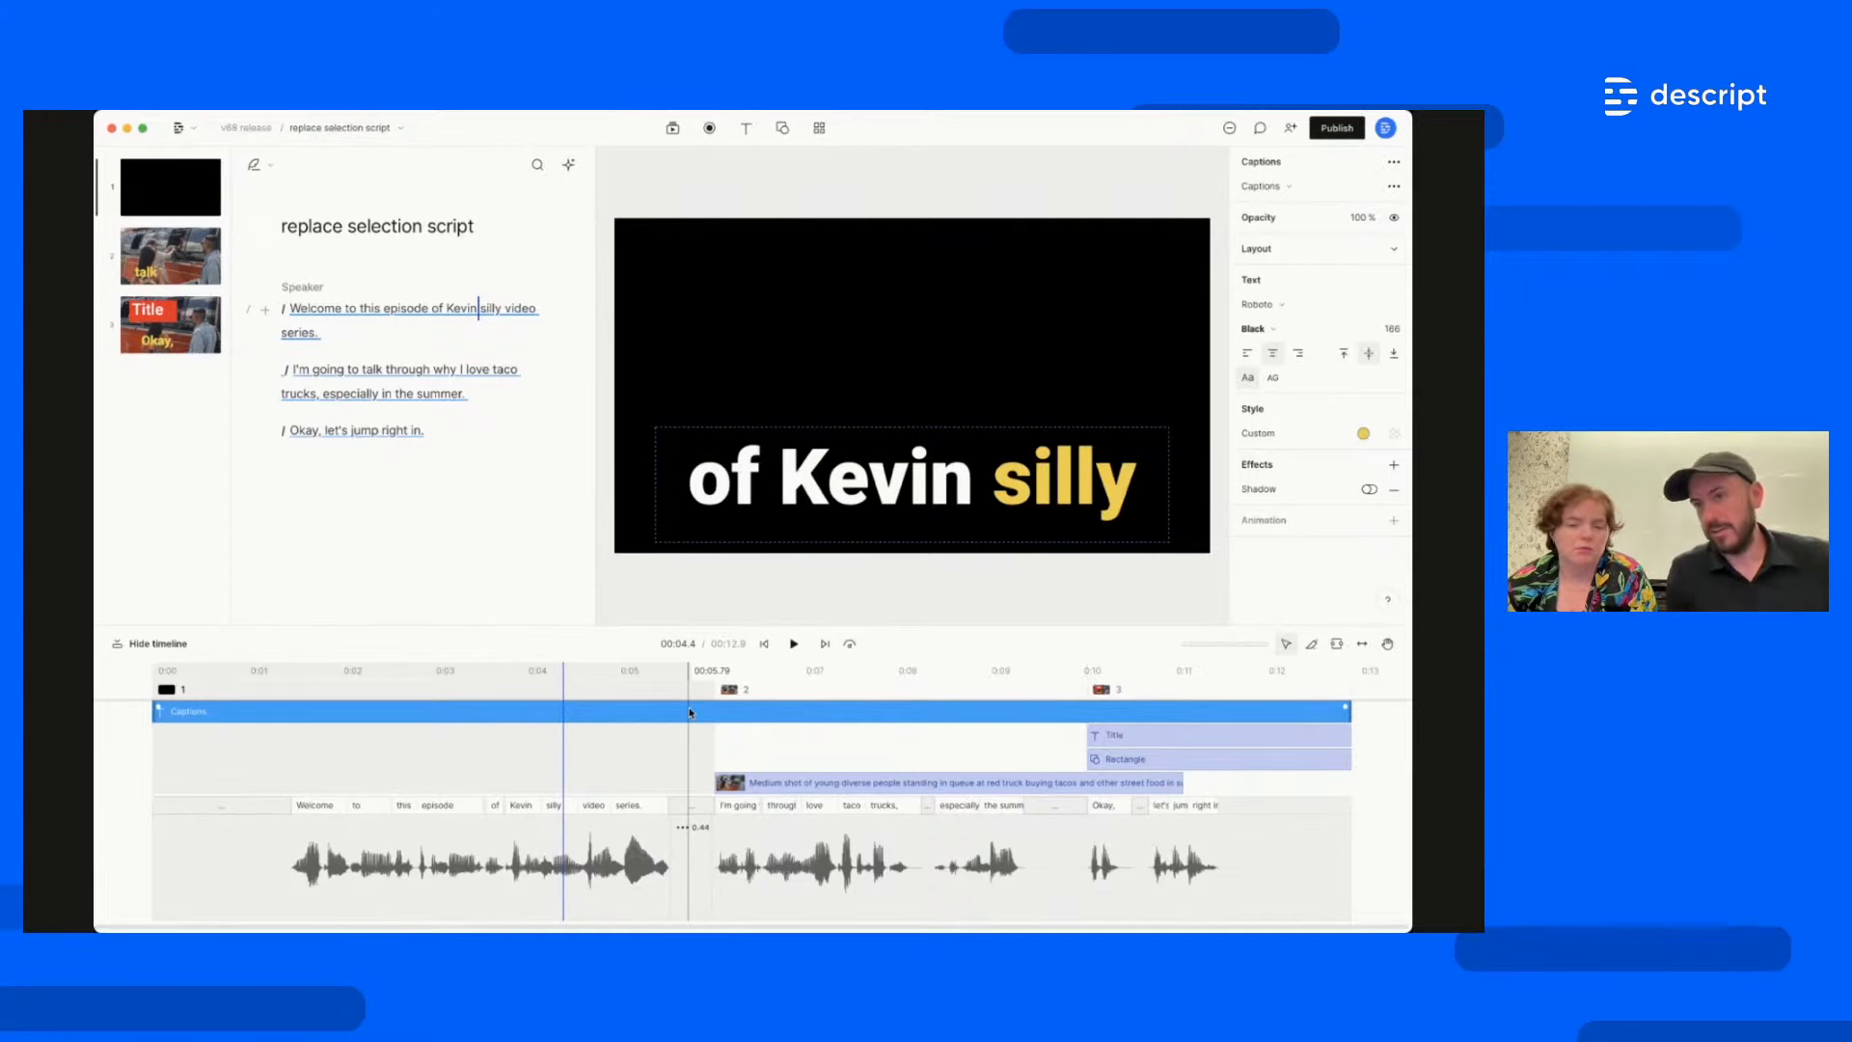
left_click(1395, 163)
left_click(1395, 163)
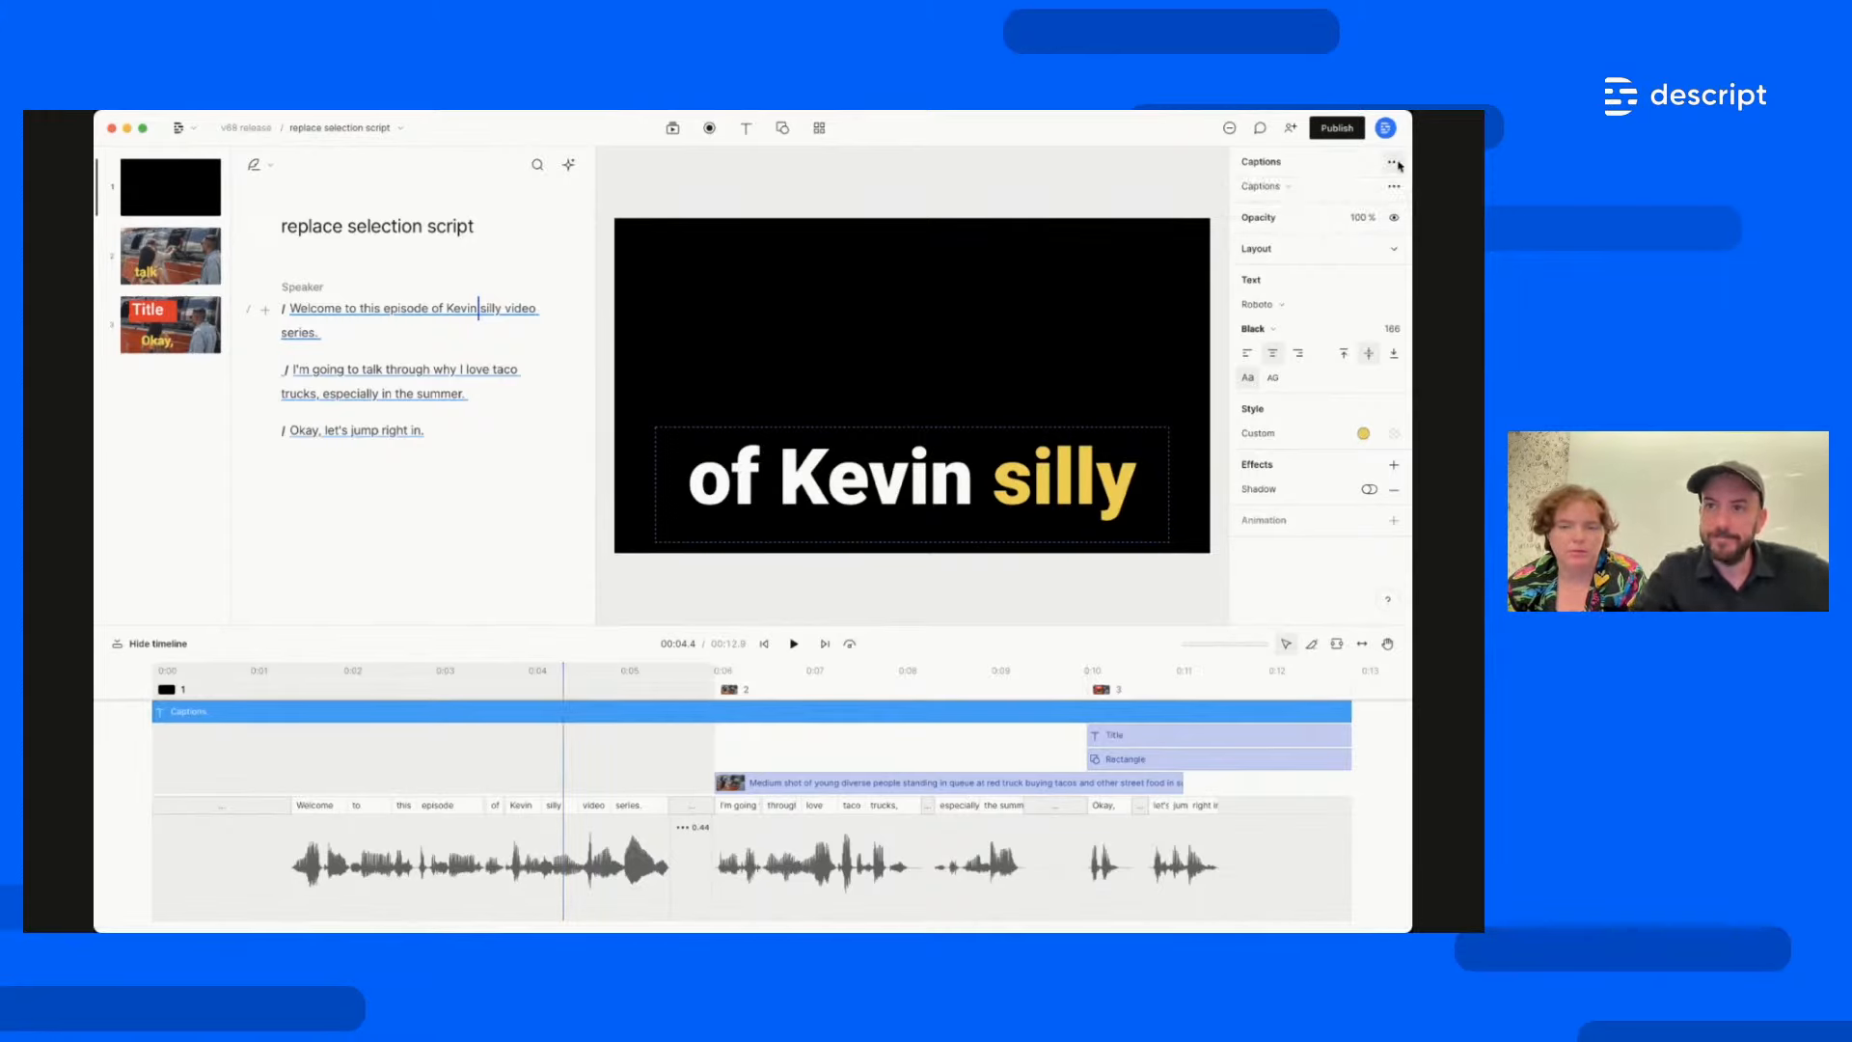
left_click(1394, 186)
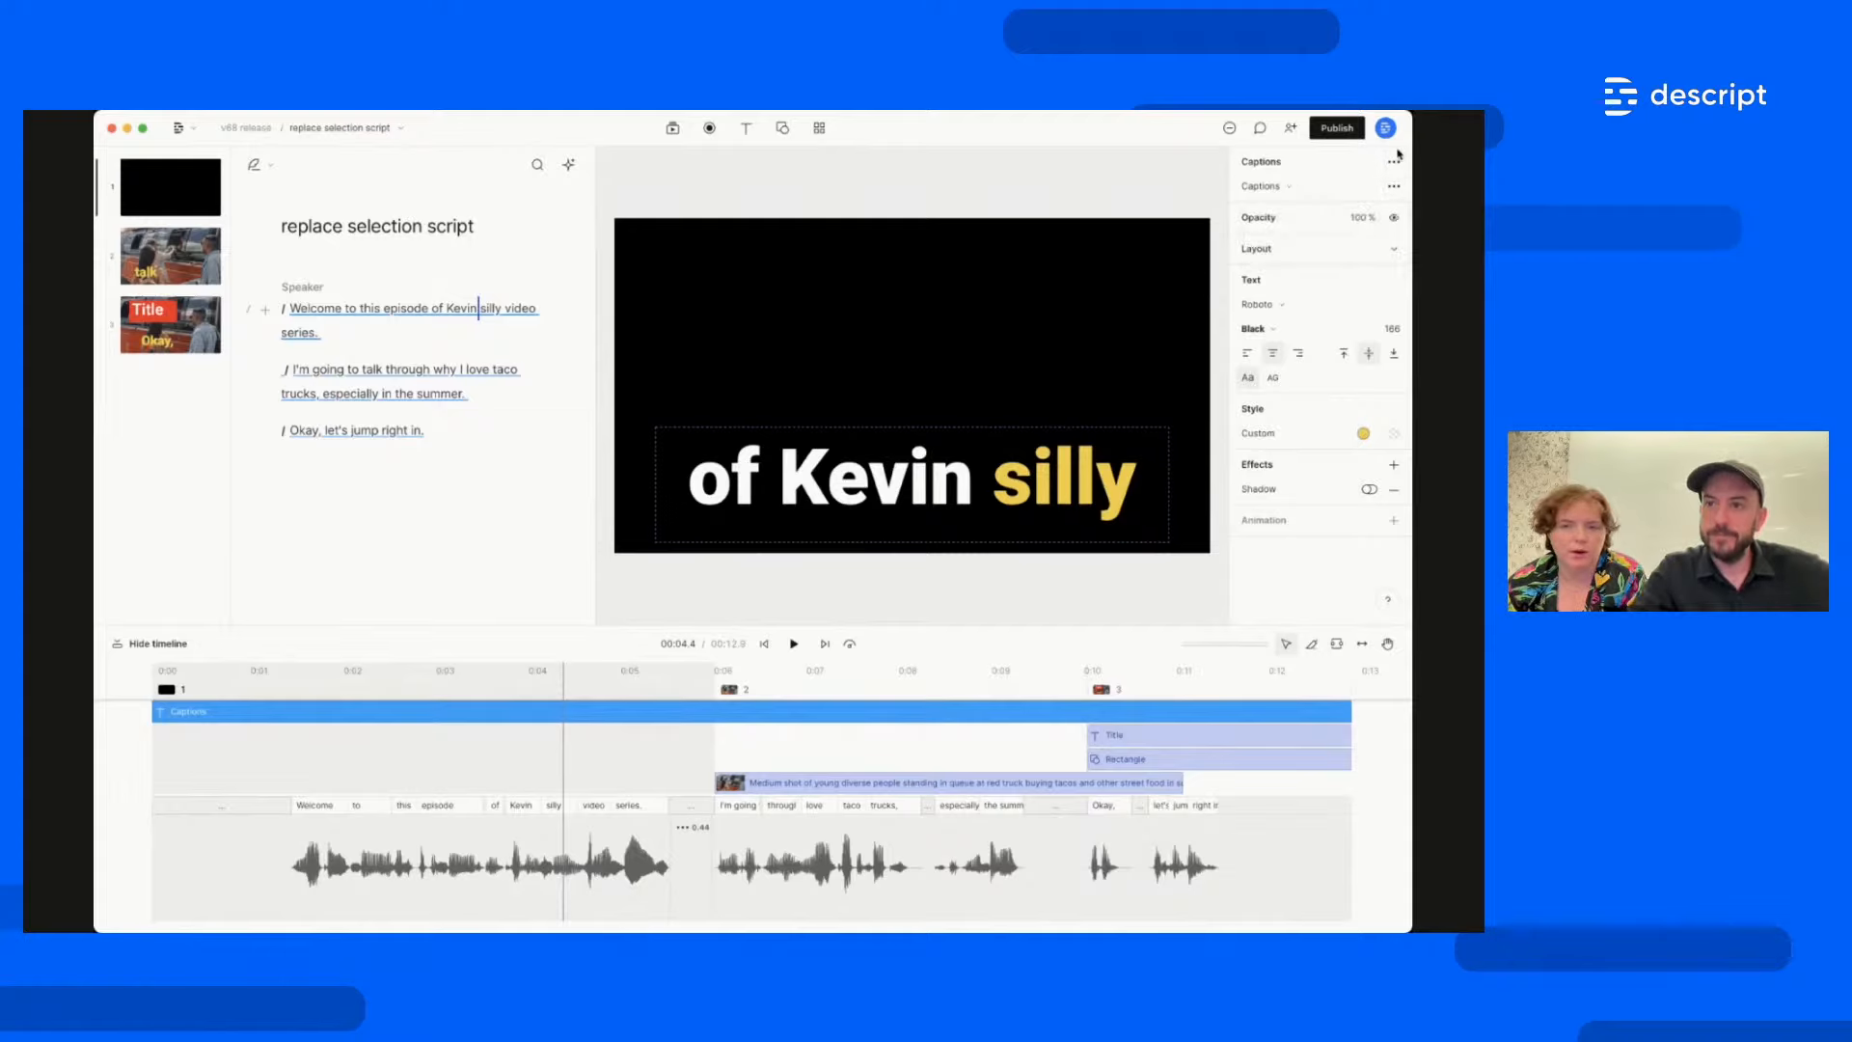